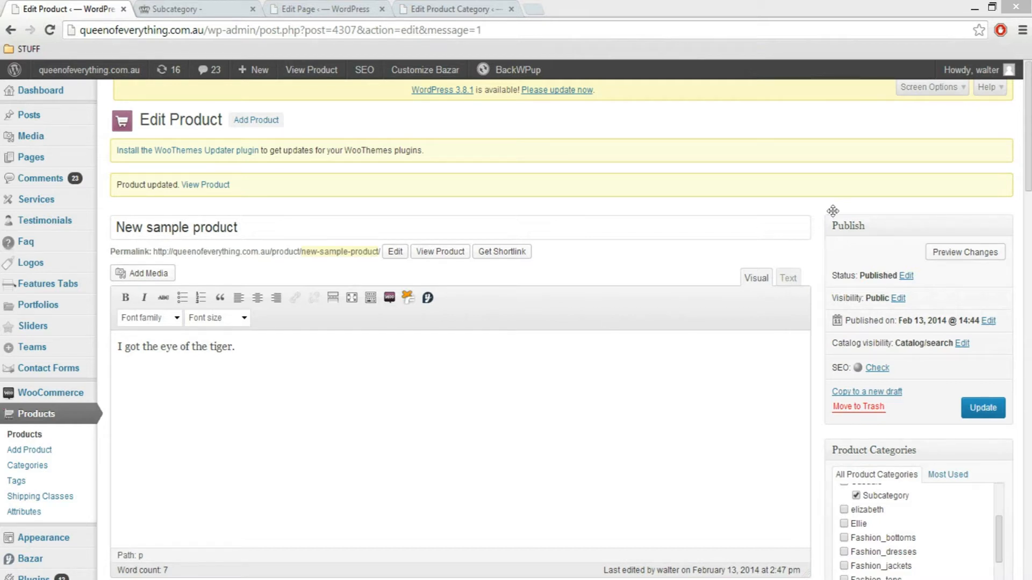
Step: Change the product type in the sample product's Product Data to Variable product
{"action": "left_click", "coordinate": [1029, 156]}
{"action": "left_click_drag", "start_coordinate": [1029, 156], "coordinate": [970, 382]}
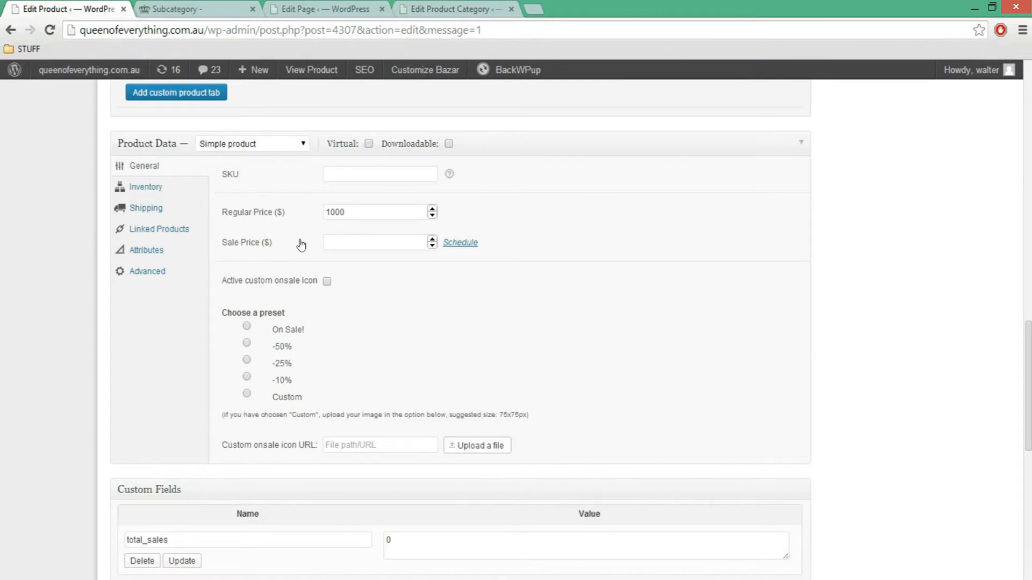
{"action": "left_click", "coordinate": [286, 149]}
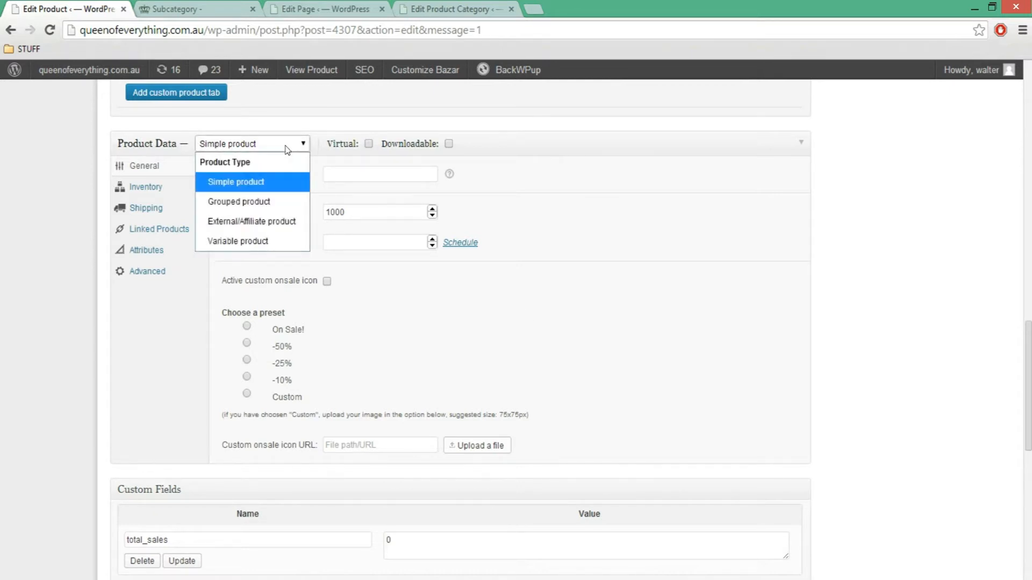
{"action": "left_click", "coordinate": [266, 240]}
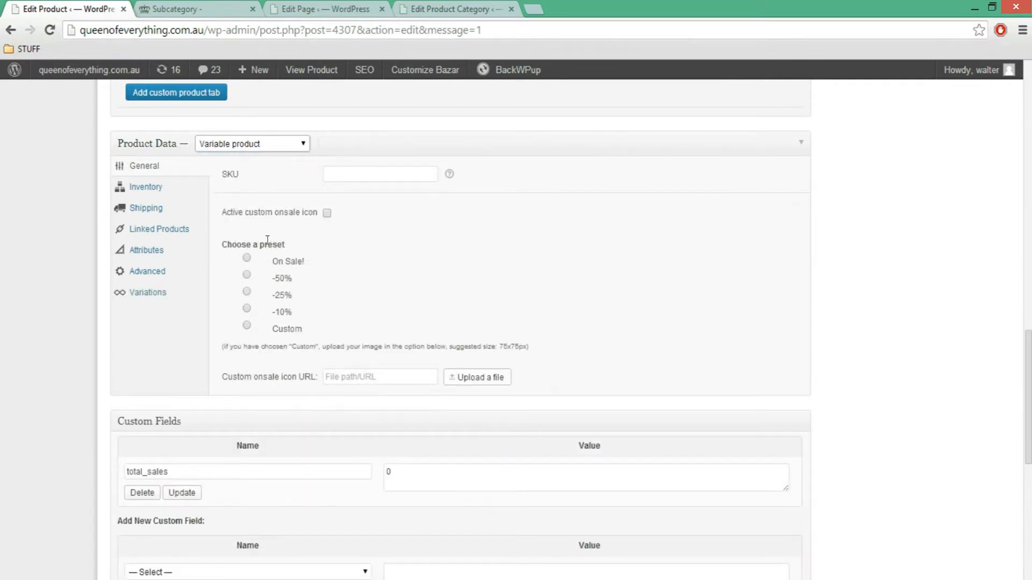
Step: Examine the SKU field with its suggested entries and help note, and the SEO help notes further up
{"action": "left_click", "coordinate": [352, 178]}
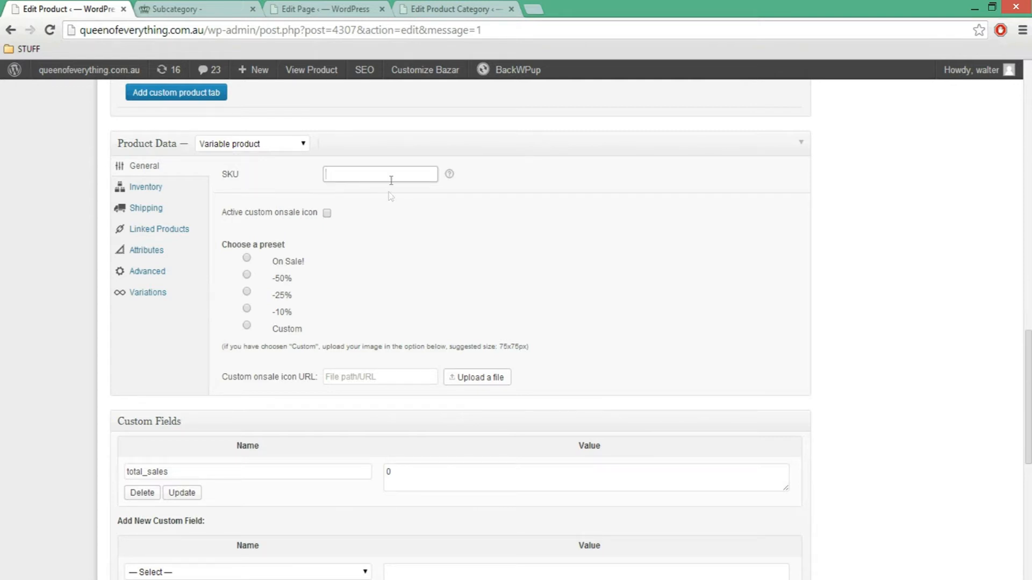
{"action": "left_click", "coordinate": [391, 175]}
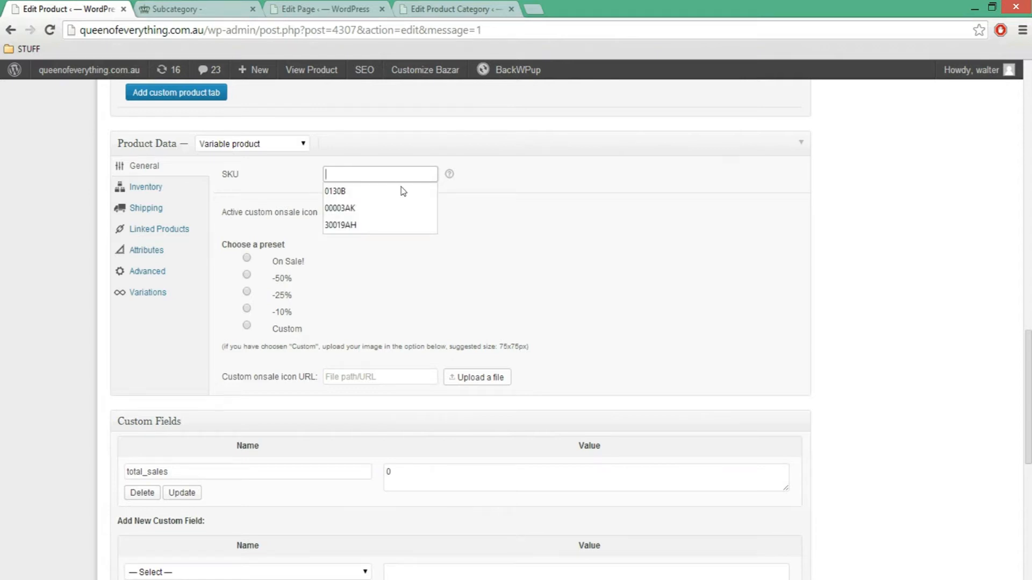
{"action": "left_click", "coordinate": [500, 199]}
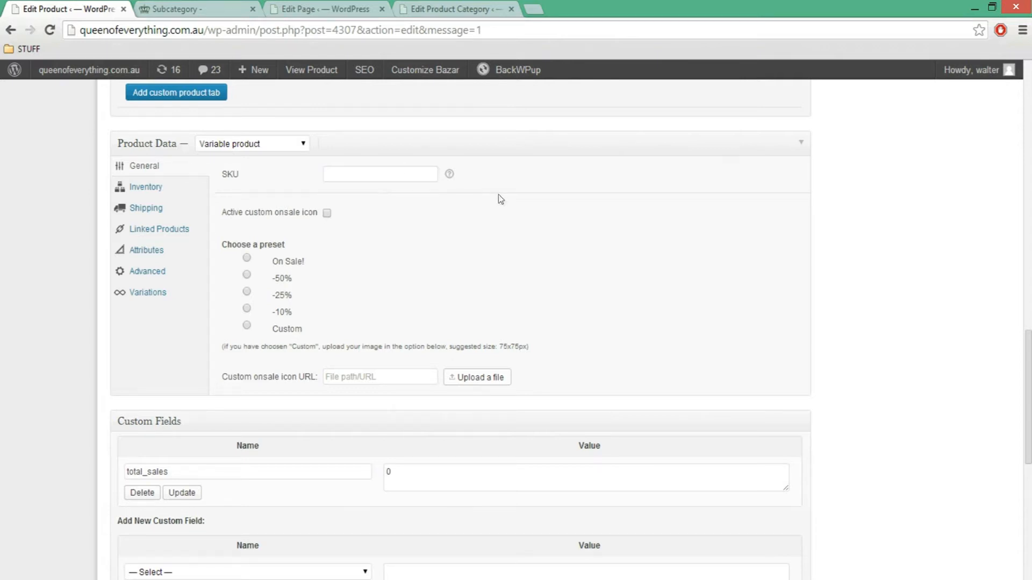
{"action": "mouse_move", "coordinate": [450, 176]}
{"action": "scroll", "coordinate": [419, 337], "scroll_direction": "up", "scroll_amount": 1}
{"action": "scroll", "coordinate": [419, 336], "scroll_direction": "up", "scroll_amount": 7}
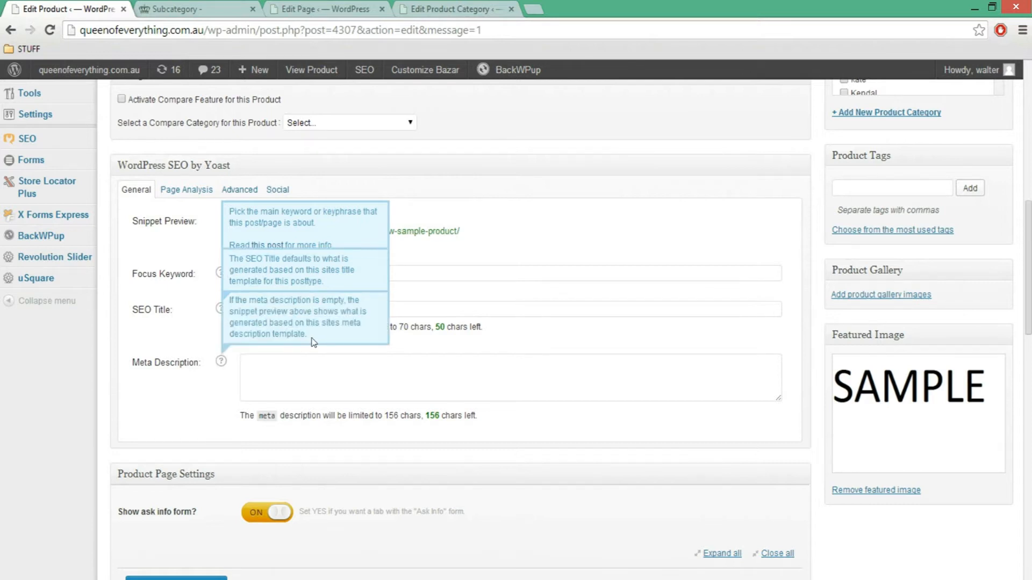
{"action": "scroll", "coordinate": [412, 289], "scroll_direction": "down", "scroll_amount": 6}
{"action": "scroll", "coordinate": [413, 289], "scroll_direction": "down", "scroll_amount": 1}
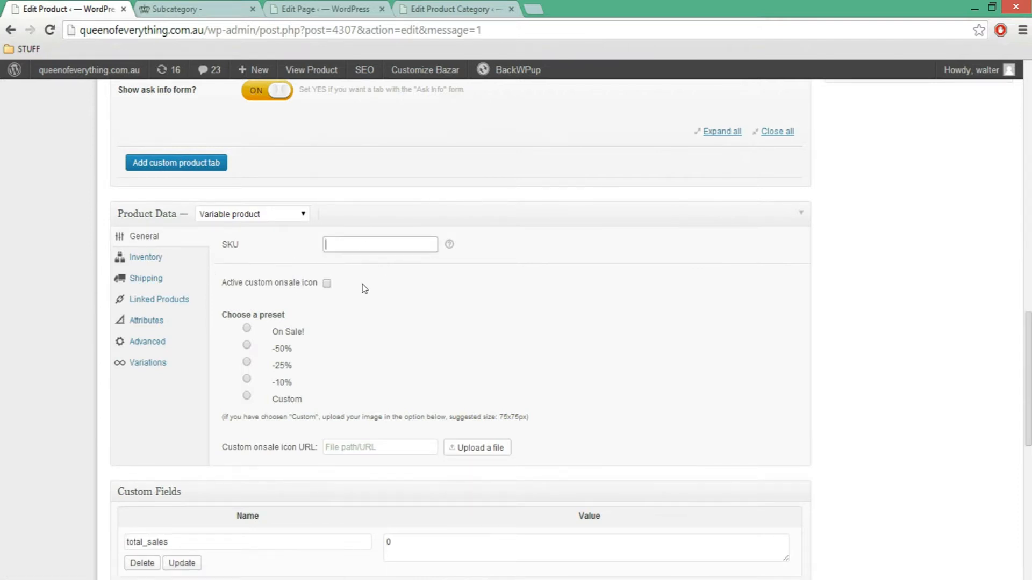
Step: Enable stock management at product level in the inventory settings and set the stock quantity to 10
{"action": "left_click", "coordinate": [175, 261]}
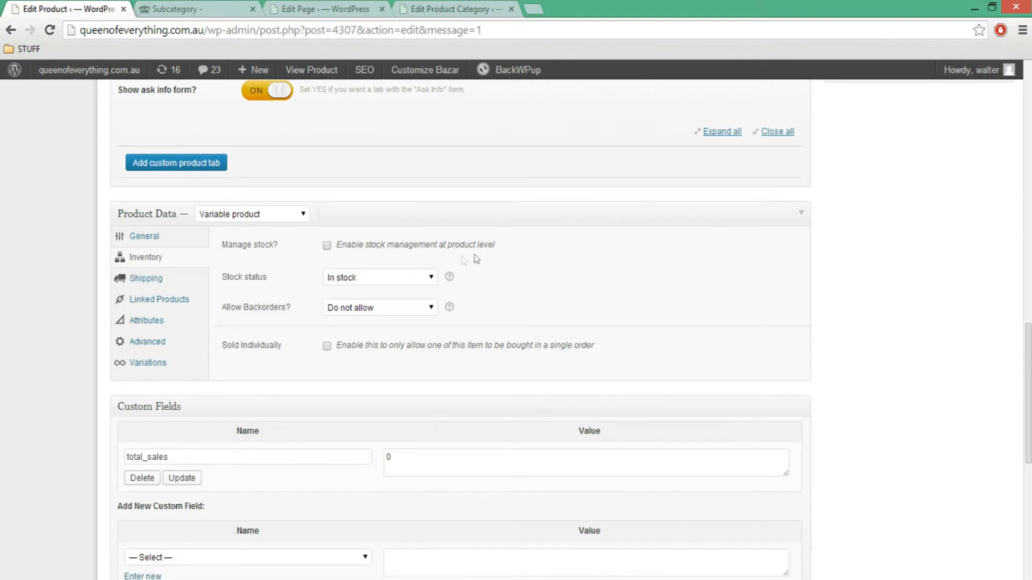
{"action": "left_click", "coordinate": [327, 246]}
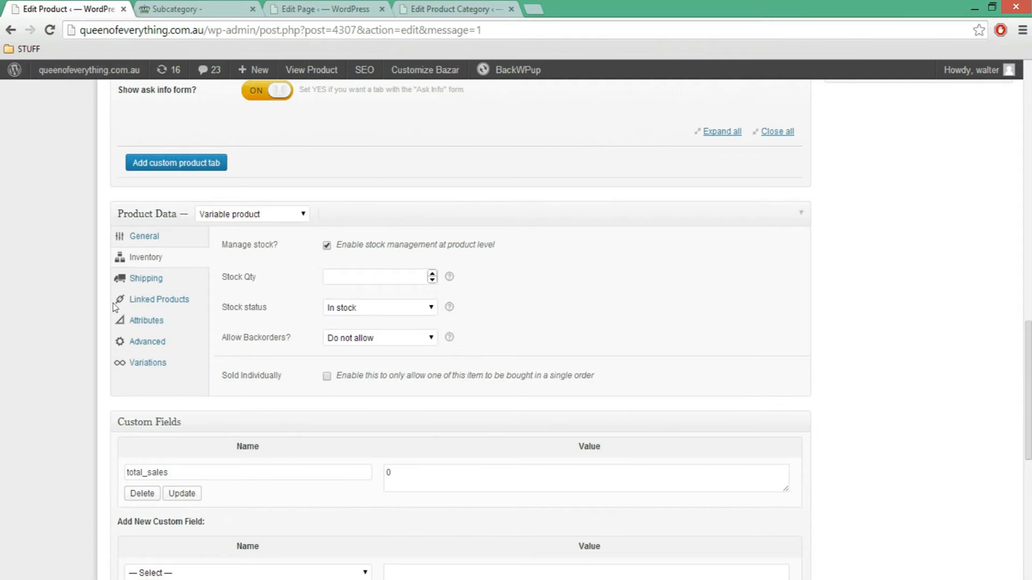
{"action": "left_click", "coordinate": [349, 280]}
{"action": "type", "text": "10"}
Step: Examine the product's shipping settings: weight, length, width and height dimensions, and the shipping class choices
{"action": "left_click", "coordinate": [175, 279]}
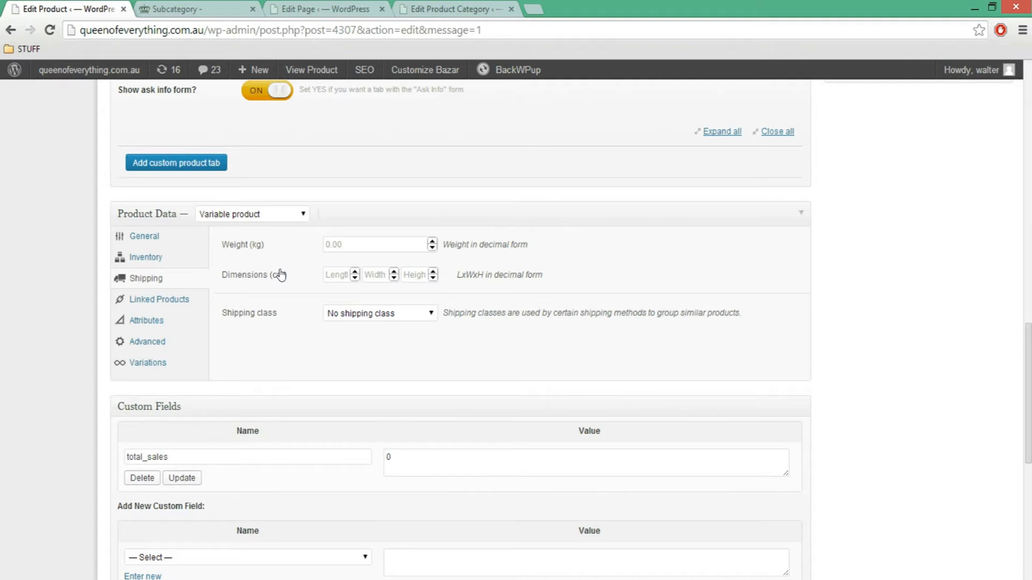
{"action": "left_click", "coordinate": [403, 316]}
{"action": "left_click", "coordinate": [376, 331]}
{"action": "left_click", "coordinate": [322, 357]}
{"action": "left_click", "coordinate": [342, 275]}
{"action": "left_click", "coordinate": [378, 246]}
{"action": "left_click", "coordinate": [337, 277]}
{"action": "key", "text": "shift+Tab"}
{"action": "left_click", "coordinate": [337, 279]}
{"action": "left_click", "coordinate": [333, 299]}
{"action": "left_click", "coordinate": [332, 276]}
{"action": "key", "text": "Tab"}
{"action": "key", "text": "Tab"}
{"action": "left_click", "coordinate": [337, 277]}
{"action": "left_click", "coordinate": [352, 247]}
{"action": "left_click", "coordinate": [348, 275]}
Step: Search the linked products' up-sells for "marry"
{"action": "left_click", "coordinate": [159, 304]}
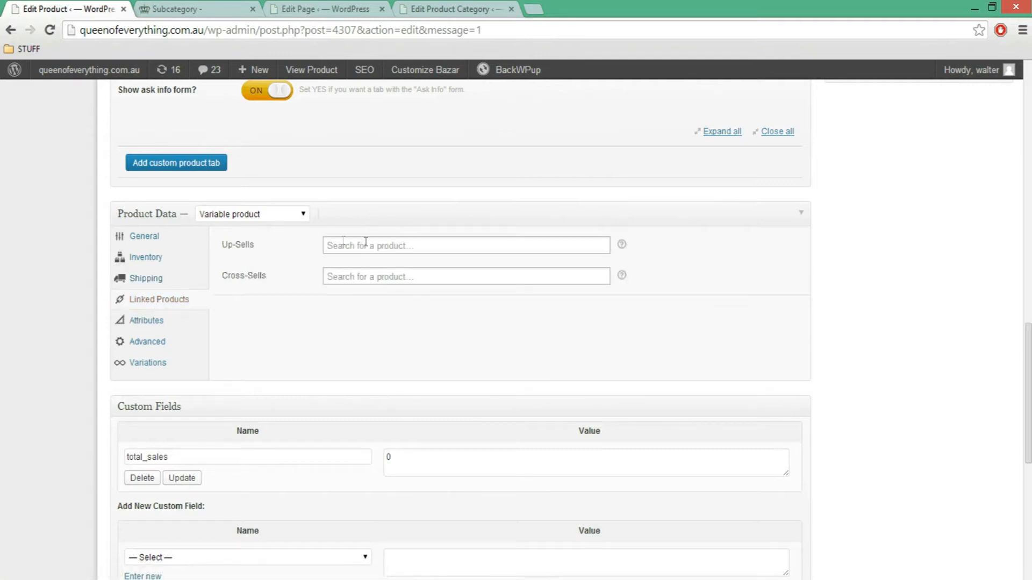
{"action": "left_click", "coordinate": [392, 246]}
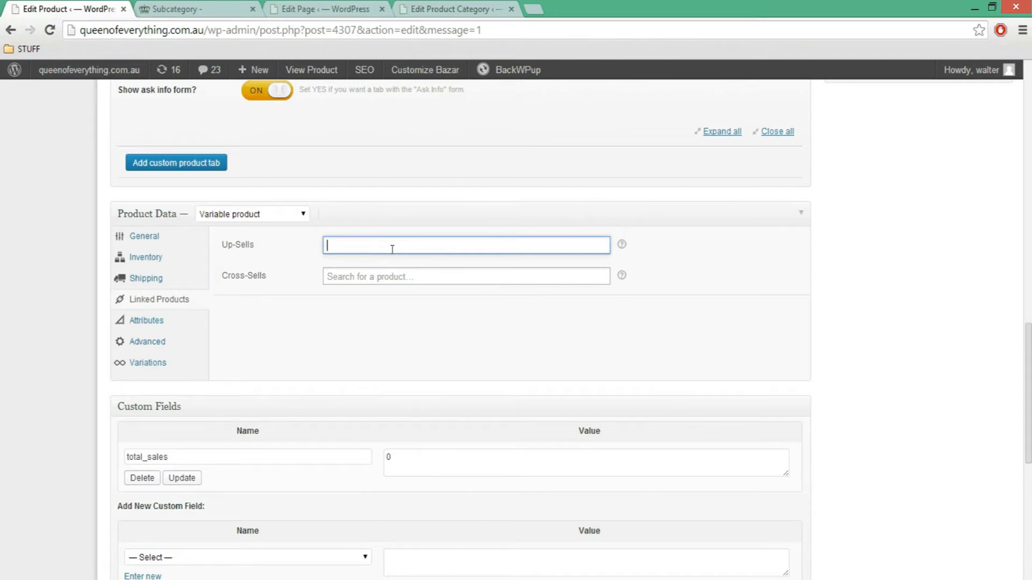
{"action": "type", "text": "o"}
{"action": "type", "text": "as"}
{"action": "type", "text": "man"}
{"action": "key", "text": "BackSpace"}
{"action": "key", "text": "BackSpace"}
{"action": "key", "text": "BackSpace"}
{"action": "key", "text": "BackSpace"}
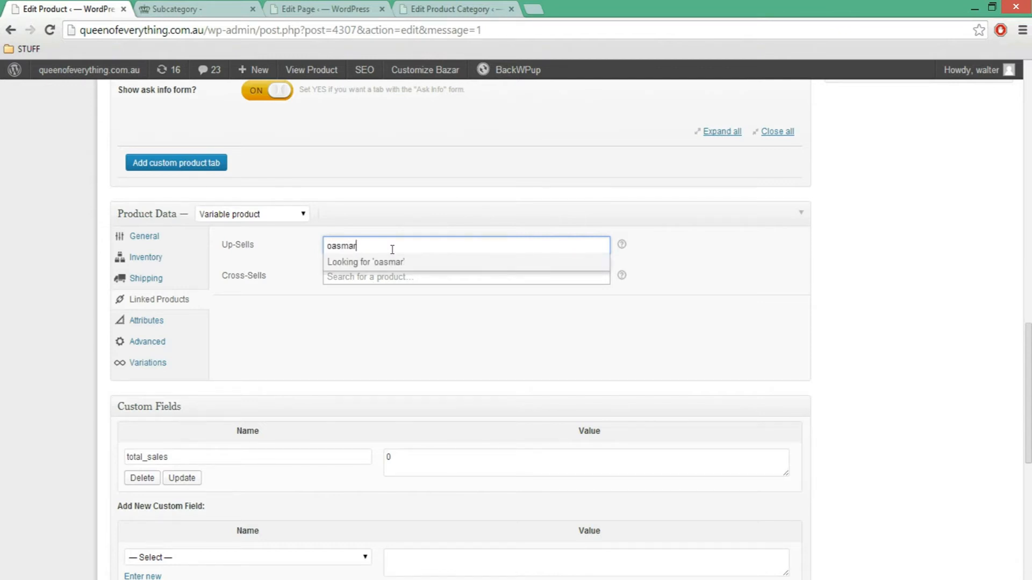
{"action": "key", "text": "BackSpace"}
{"action": "key", "text": "BackSpace"}
{"action": "type", "text": "marry"}
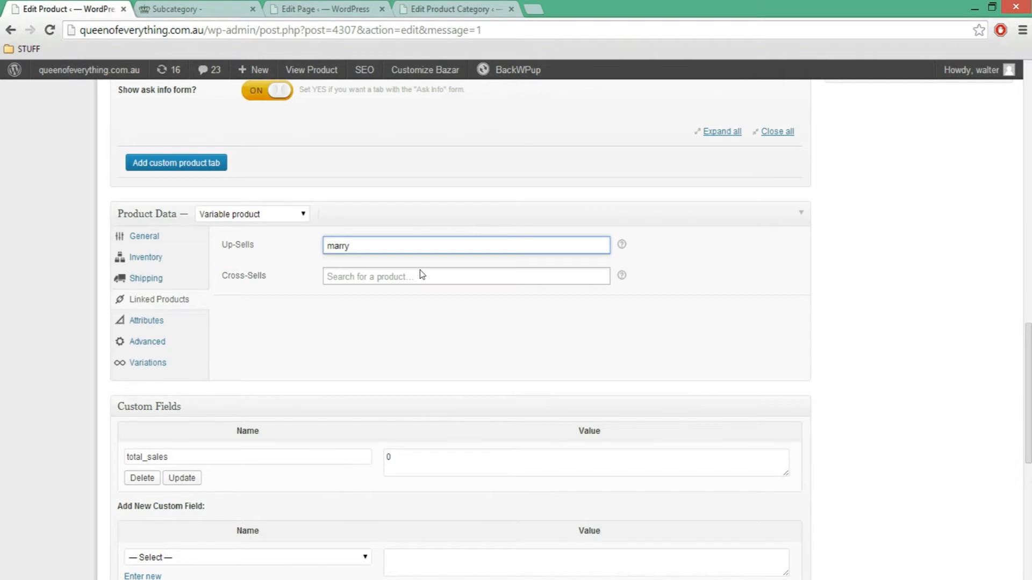
Step: Search the up-sells for "mar", browse the matching products without choosing one, and check the up-sell and cross-sell help notes
{"action": "key", "text": "BackSpace"}
{"action": "key", "text": "BackSpace"}
{"action": "key", "text": "BackSpace"}
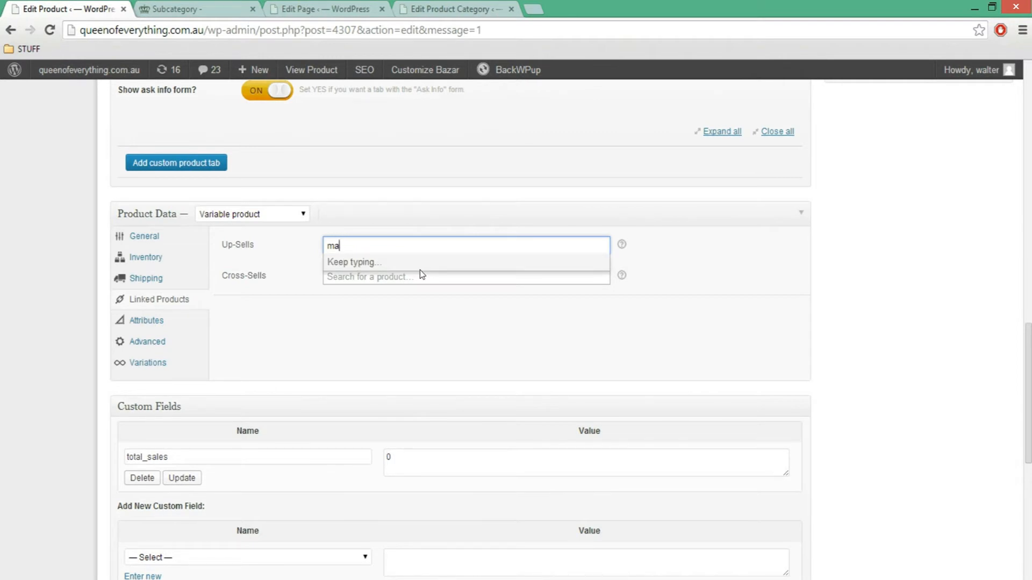
{"action": "type", "text": "r"}
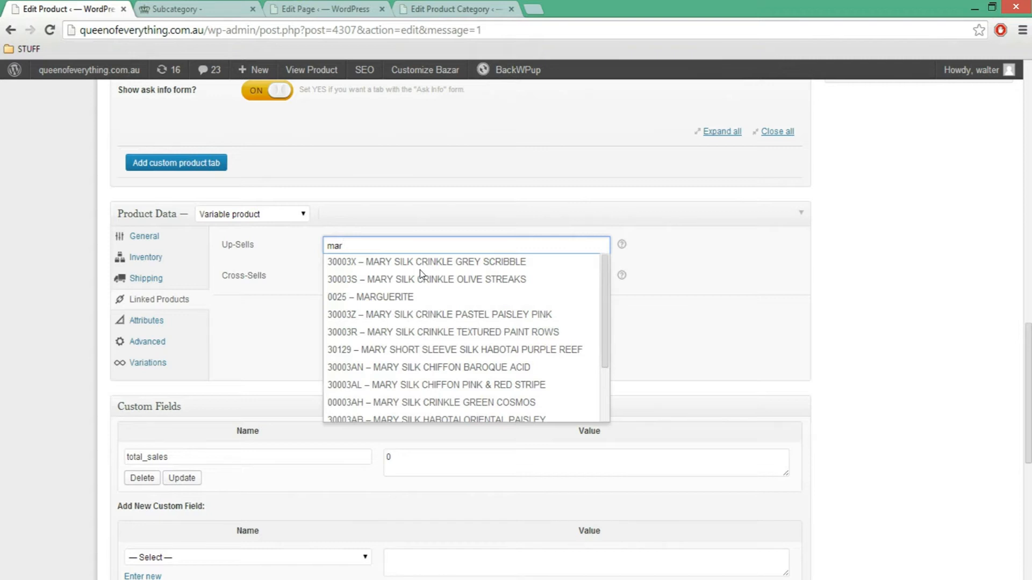
{"action": "scroll", "coordinate": [597, 382], "scroll_direction": "down", "scroll_amount": 3}
{"action": "scroll", "coordinate": [484, 317], "scroll_direction": "up", "scroll_amount": 3}
{"action": "left_click", "coordinate": [250, 280]}
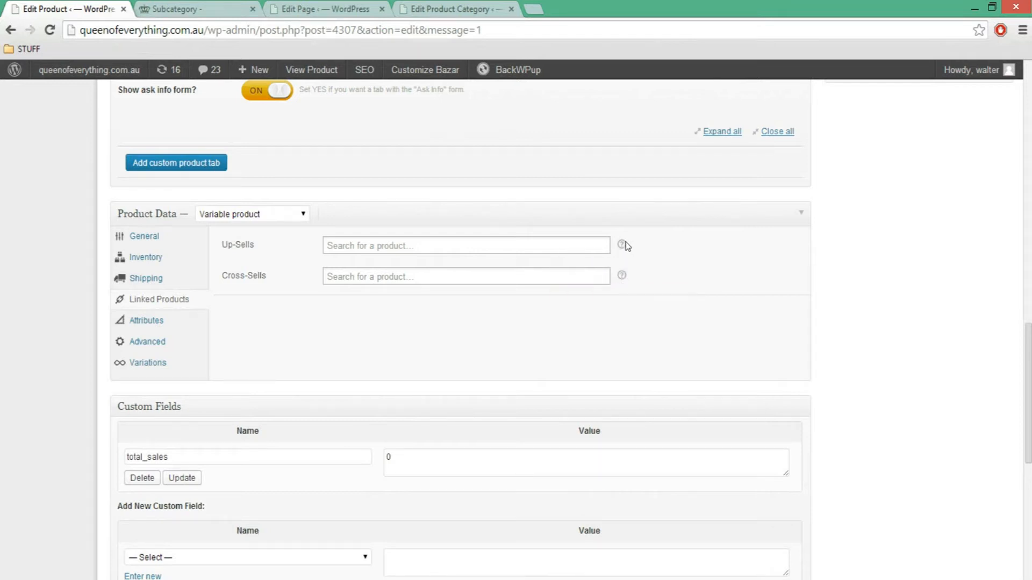
{"action": "mouse_move", "coordinate": [624, 277]}
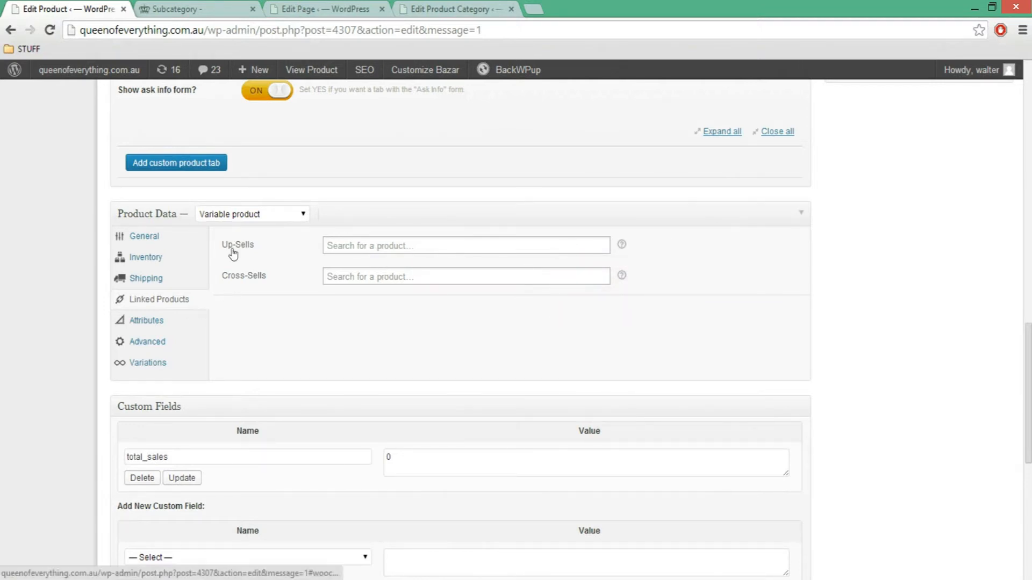
Step: Add a custom product attribute named color, visible on the product page and used for variations
{"action": "left_click", "coordinate": [146, 321]}
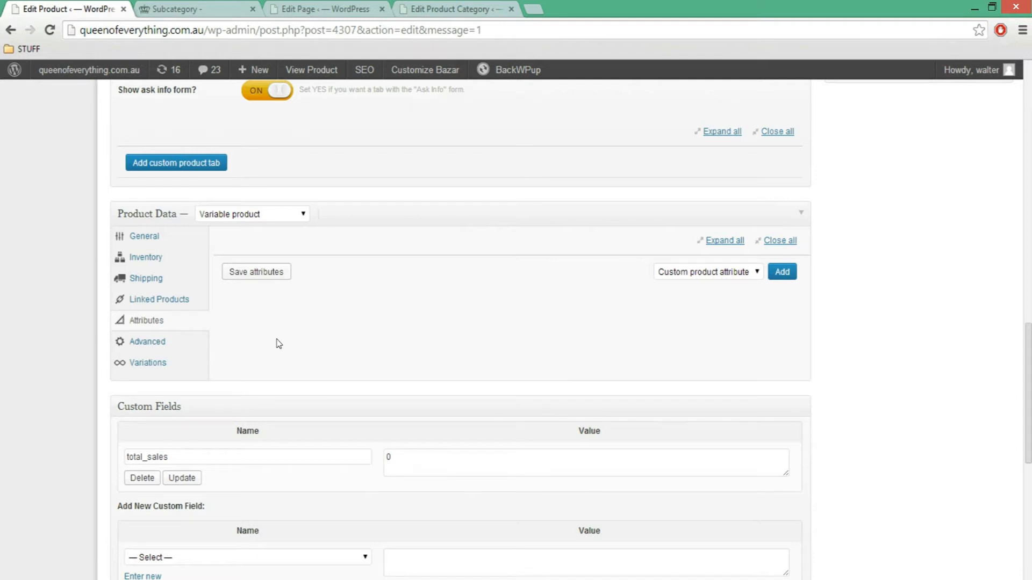
{"action": "left_click", "coordinate": [782, 272]}
{"action": "left_click", "coordinate": [315, 323]}
{"action": "type", "text": "color"}
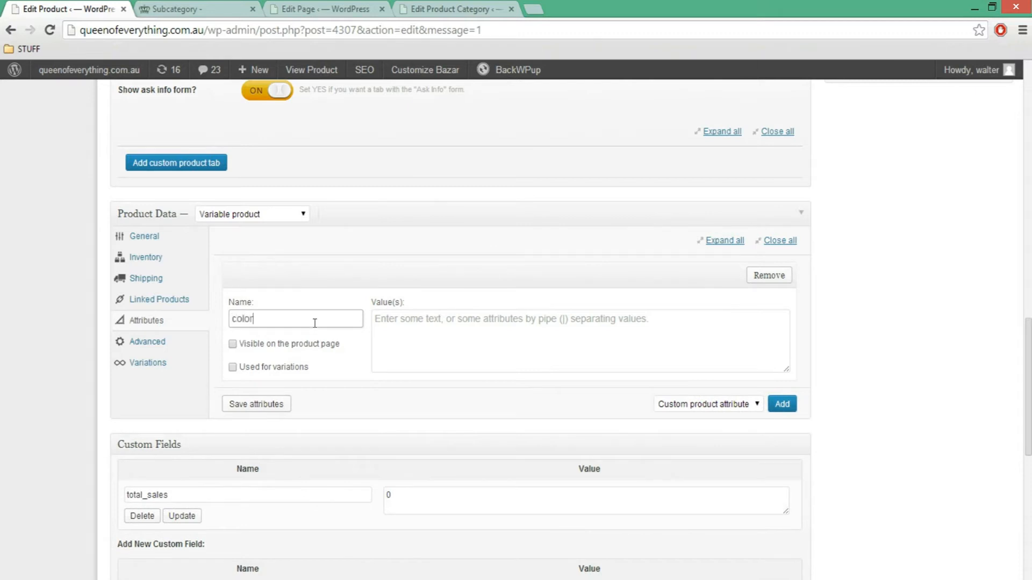
{"action": "left_click", "coordinate": [285, 347]}
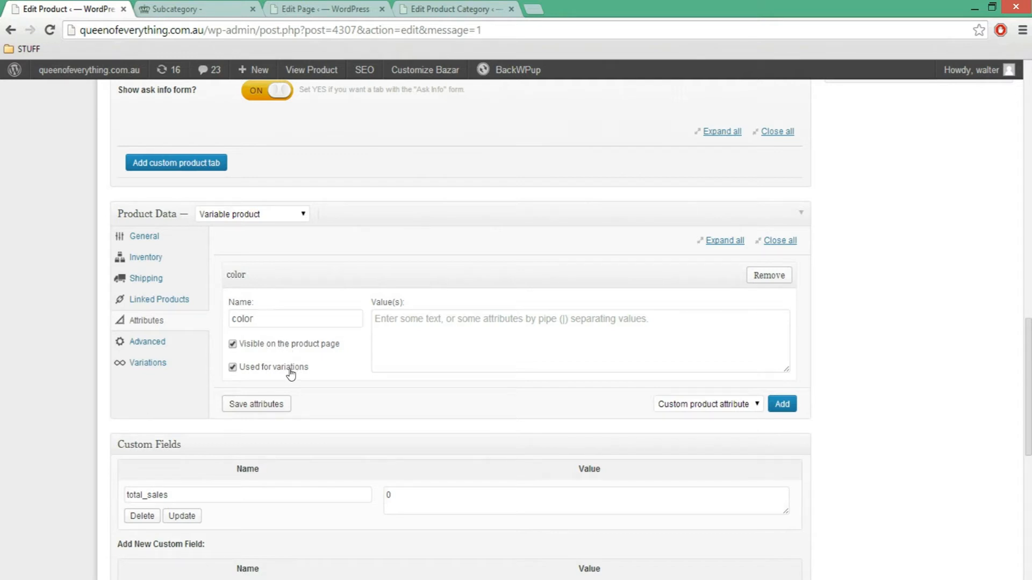
Step: Enter blue|black|purple as the color attribute's values and highlight the separator after blue
{"action": "left_click", "coordinate": [450, 331]}
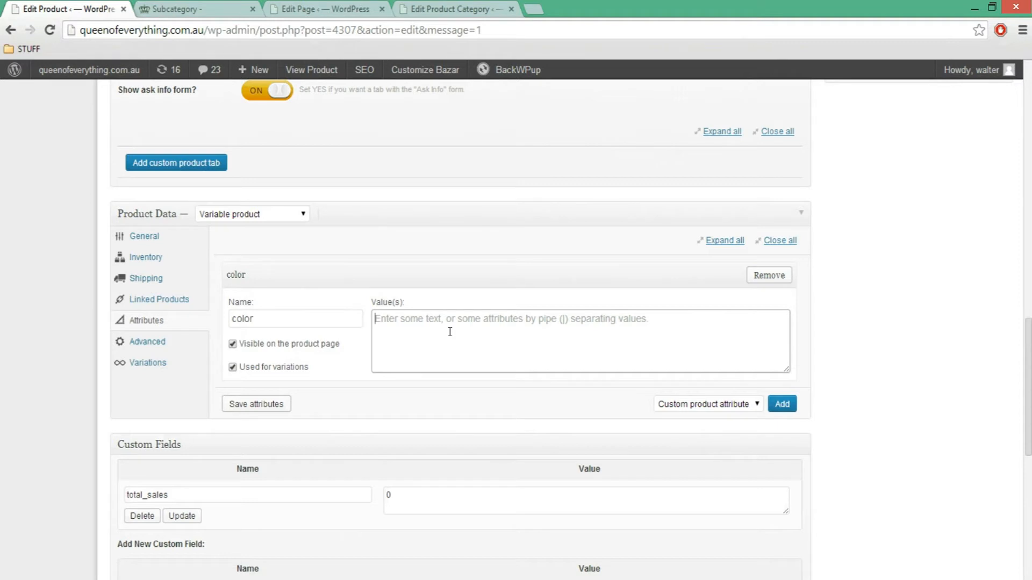
{"action": "type", "text": "blue"}
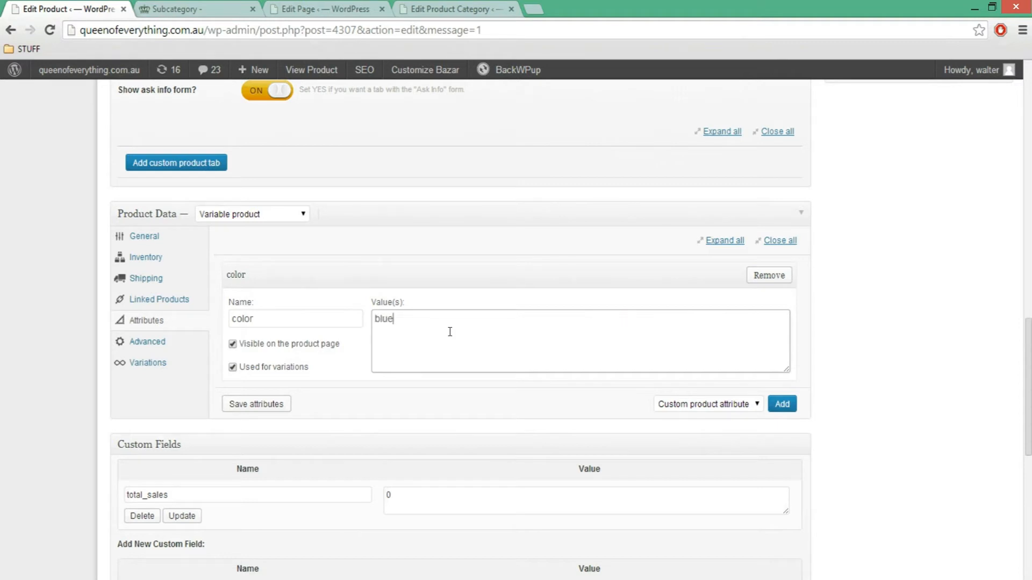
{"action": "type", "text": "|black|purple"}
{"action": "left_click", "coordinate": [407, 334]}
{"action": "left_click", "coordinate": [495, 317]}
{"action": "left_click_drag", "start_coordinate": [397, 319], "coordinate": [394, 319]}
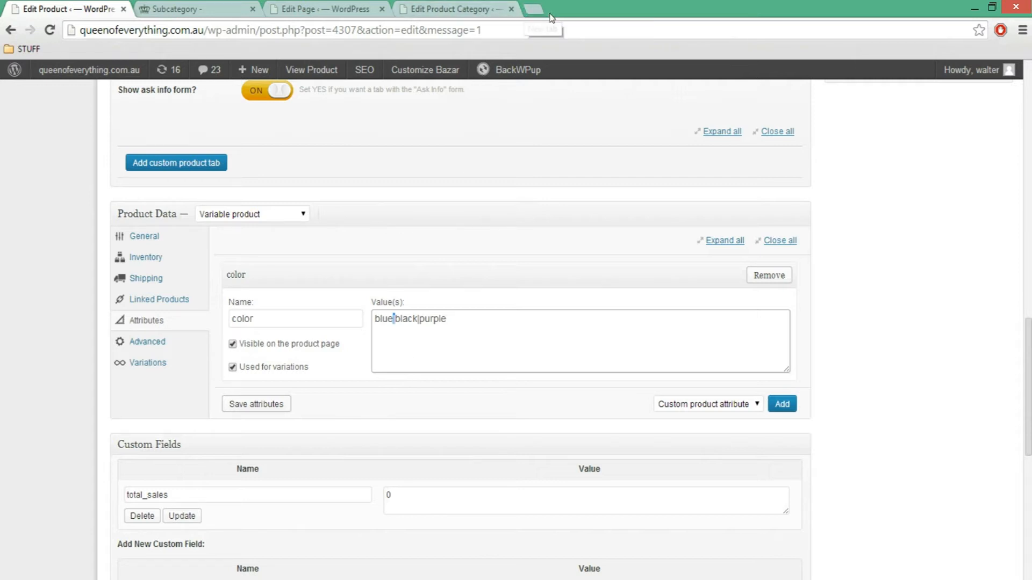
Step: Go to google.com.au in the Subcategory browser tab, search for "|" and examine how the results describe the character
{"action": "left_click", "coordinate": [211, 9]}
{"action": "left_click", "coordinate": [234, 31]}
{"action": "type", "text": "google.com.au"}
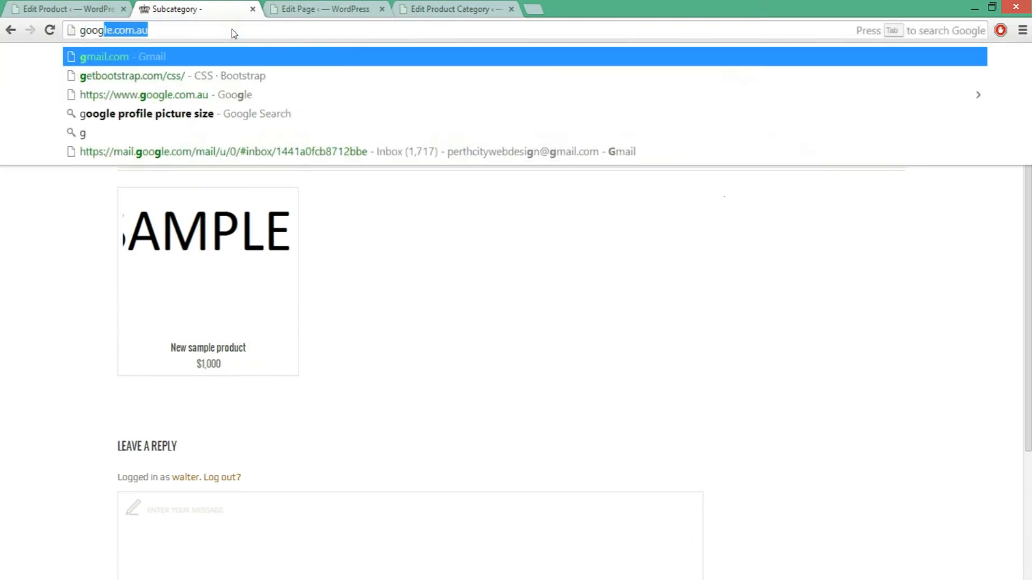
{"action": "key", "text": "Return"}
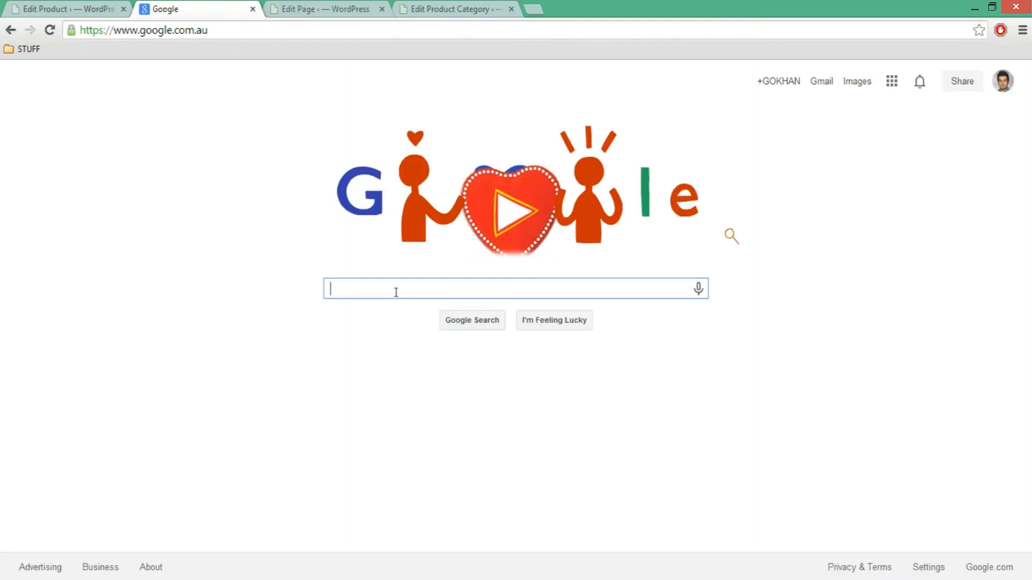
{"action": "type", "text": "|"}
{"action": "left_click", "coordinate": [459, 322]}
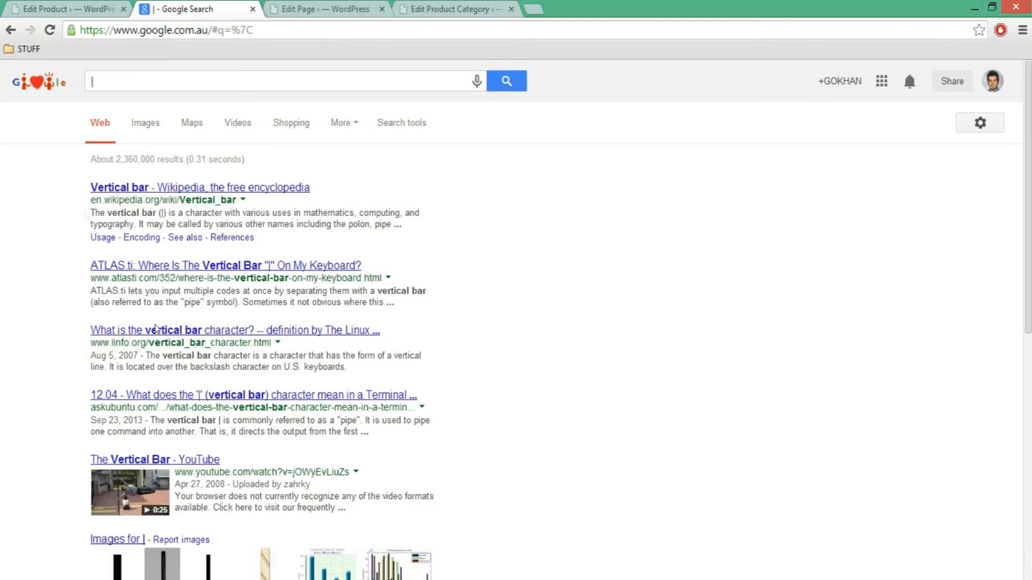
{"action": "left_click_drag", "start_coordinate": [184, 302], "coordinate": [197, 305]}
{"action": "left_click", "coordinate": [206, 313]}
{"action": "left_click_drag", "start_coordinate": [165, 214], "coordinate": [159, 214]}
Step: Search Google for "vertical bar" and open the Wikipedia article on it
{"action": "left_click", "coordinate": [91, 80]}
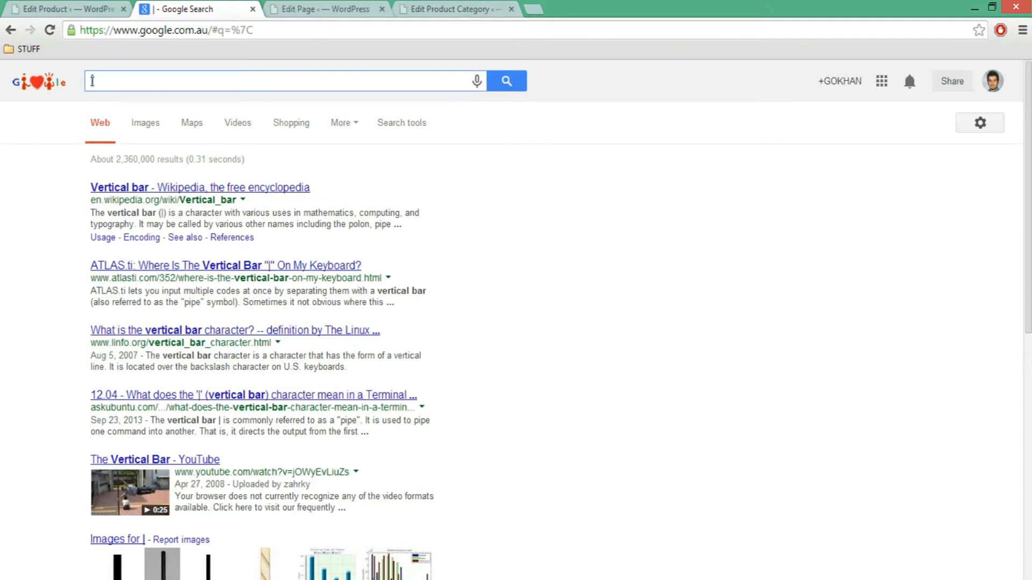
{"action": "type", "text": "vertical bar"}
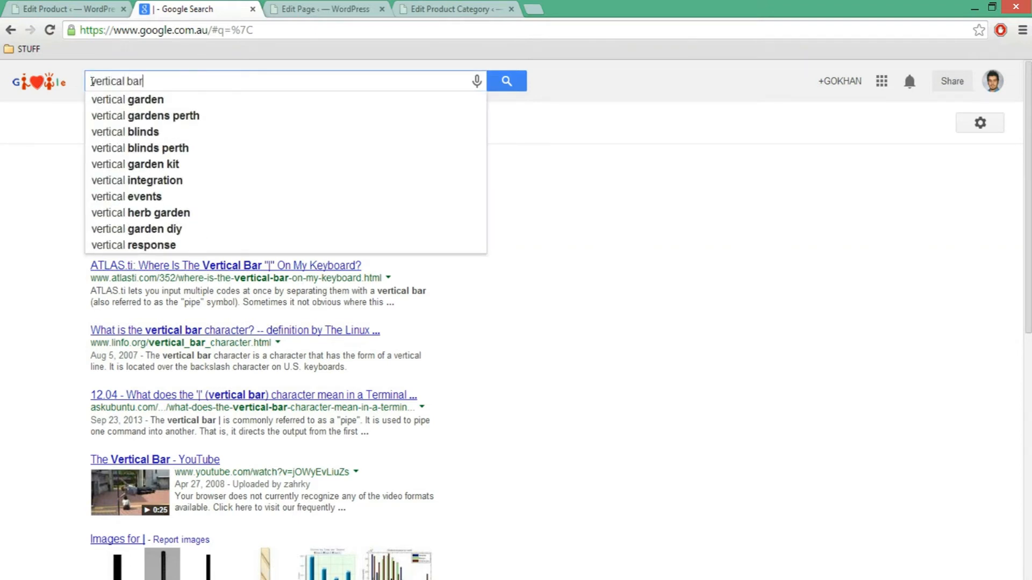
{"action": "key", "text": "Return"}
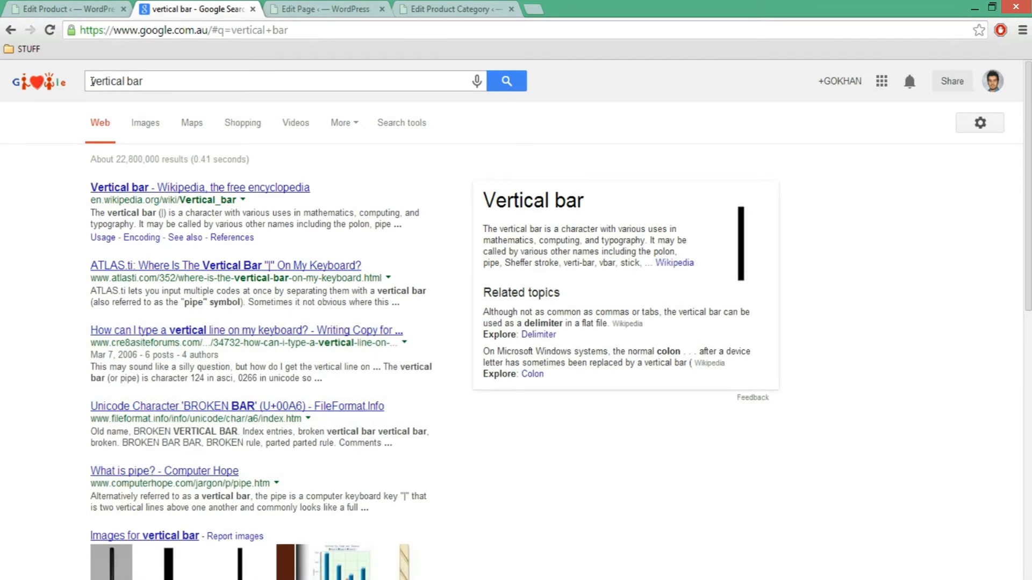
{"action": "left_click", "coordinate": [283, 188]}
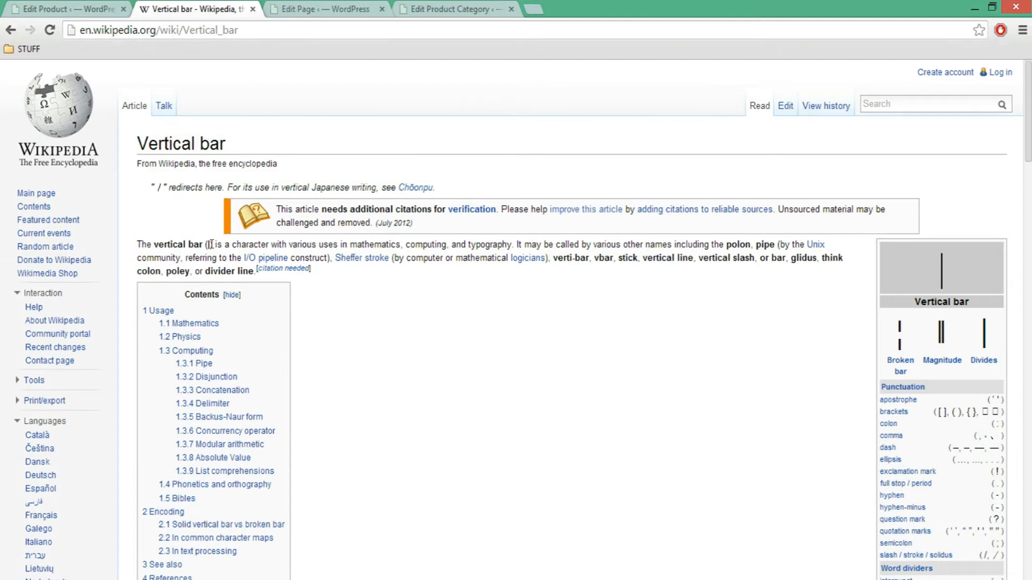
Step: Copy the vertical bar character from the article's first sentence and return to the color attribute's values at the separator after blue
{"action": "left_click_drag", "start_coordinate": [210, 245], "coordinate": [209, 244]}
{"action": "right_click", "coordinate": [208, 245]}
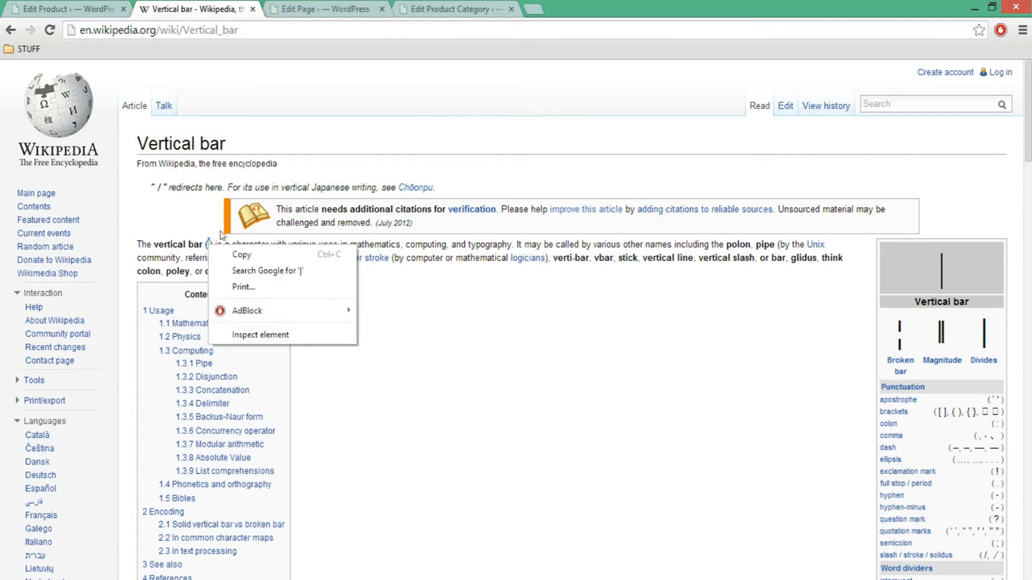
{"action": "left_click", "coordinate": [242, 255]}
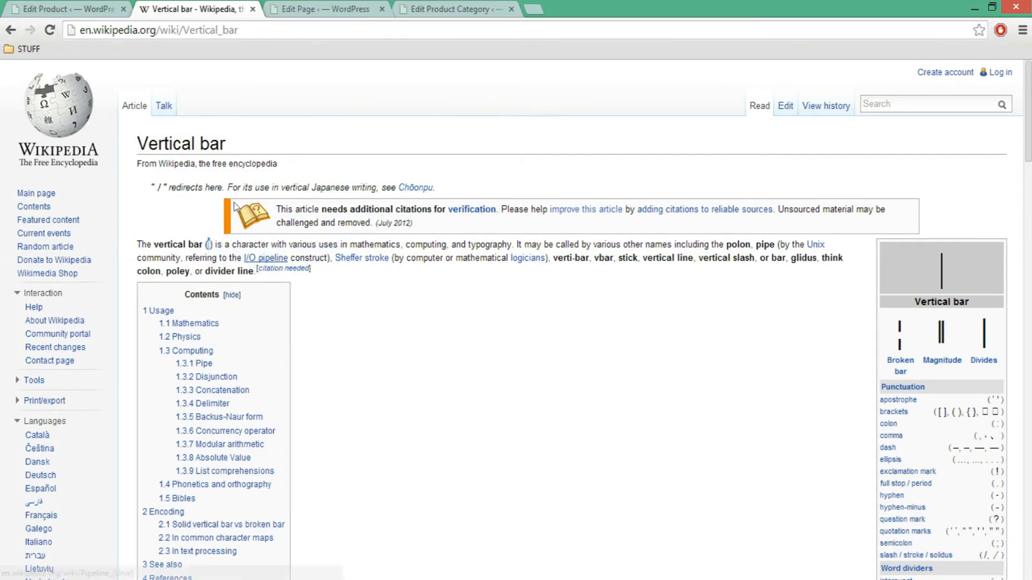
{"action": "left_click", "coordinate": [79, 6]}
{"action": "left_click", "coordinate": [395, 321]}
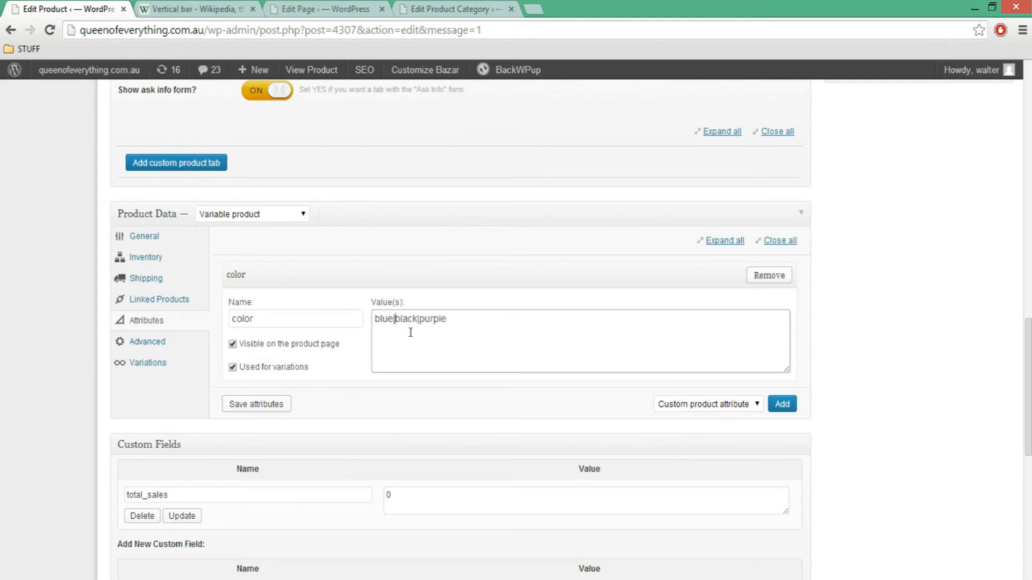
Step: Paste the copied vertical bar as the separator between black and purple in the color attribute's values
{"action": "left_click", "coordinate": [426, 323]}
{"action": "right_click", "coordinate": [420, 317]}
{"action": "left_click", "coordinate": [407, 364]}
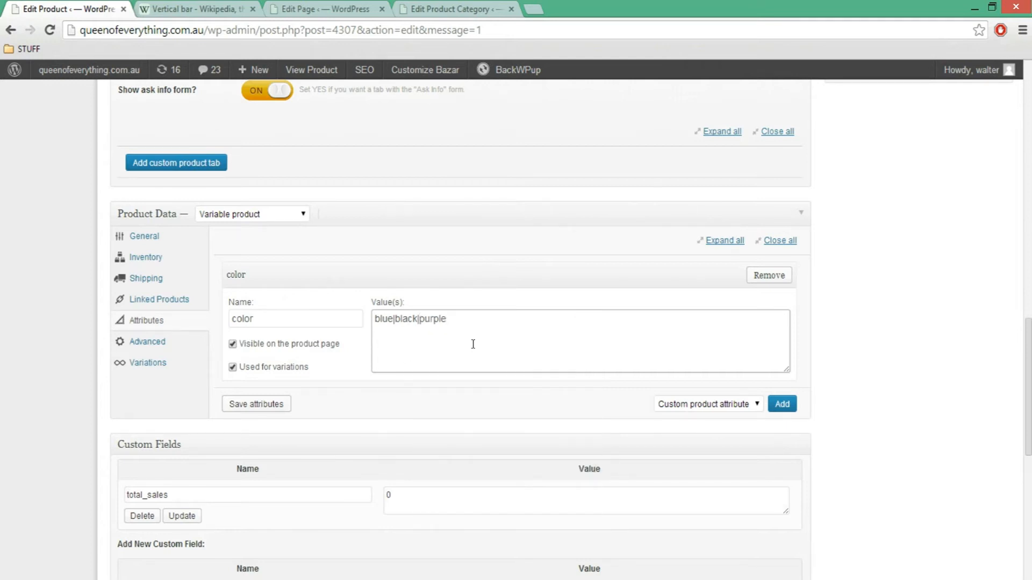
Step: Edit the spacing around the separators so that the color attribute's values read blue |black|purple
{"action": "left_click", "coordinate": [396, 321]}
{"action": "left_click", "coordinate": [422, 321]}
{"action": "left_click", "coordinate": [429, 322]}
{"action": "left_click", "coordinate": [399, 321]}
{"action": "left_click", "coordinate": [430, 323]}
{"action": "key", "text": "BackSpace"}
{"action": "key", "text": "BackSpace"}
{"action": "key", "text": "BackSpace"}
{"action": "left_click", "coordinate": [401, 320]}
{"action": "key", "text": "BackSpace"}
{"action": "left_click", "coordinate": [396, 320]}
{"action": "key", "text": "BackSpace"}
Step: Highlight blue and black in turn among the color attribute's values, leaving the list as blue |black|purple
{"action": "left_click_drag", "start_coordinate": [397, 319], "coordinate": [356, 319]}
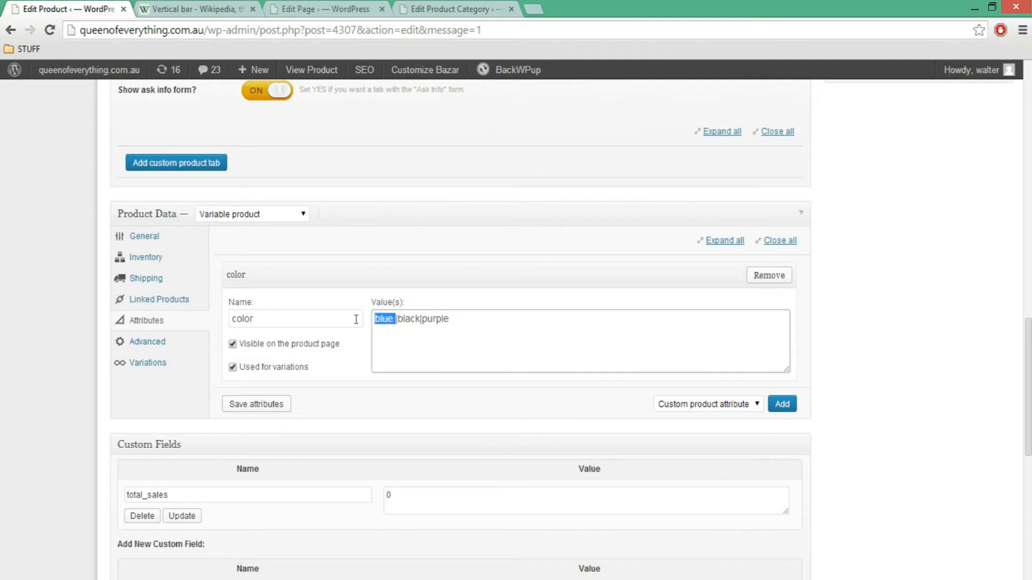
{"action": "left_click", "coordinate": [423, 320]}
{"action": "key", "text": "shift+Left"}
{"action": "key", "text": "shift+Left"}
{"action": "key", "text": "shift+Left"}
{"action": "key", "text": "shift+Left"}
{"action": "left_click", "coordinate": [423, 321]}
{"action": "key", "text": "BackSpace"}
{"action": "left_click", "coordinate": [481, 328]}
Step: Add a custom attribute named size with values A|B|C|D, visible on the product page and used for variations
{"action": "left_click", "coordinate": [782, 404]}
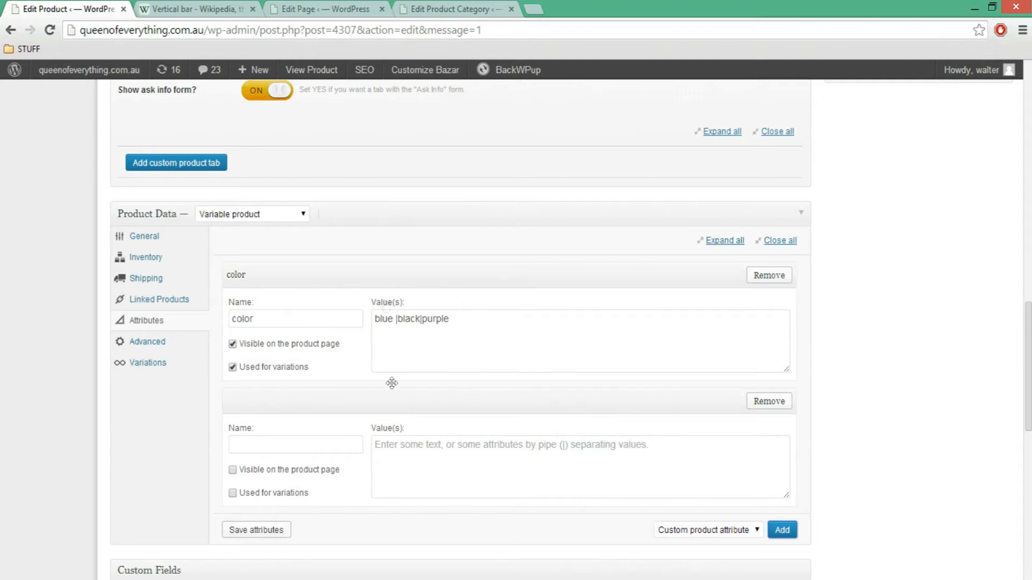
{"action": "scroll", "coordinate": [289, 336], "scroll_direction": "down", "scroll_amount": 1}
{"action": "left_click", "coordinate": [288, 382]}
{"action": "type", "text": "size"}
{"action": "left_click", "coordinate": [286, 422]}
{"action": "left_click", "coordinate": [286, 422]}
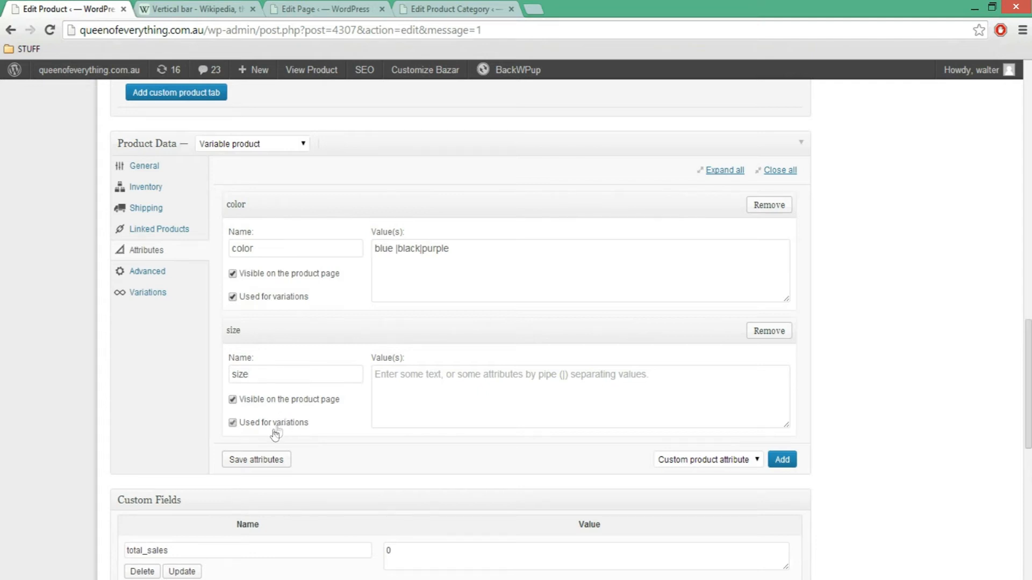
{"action": "left_click", "coordinate": [486, 378]}
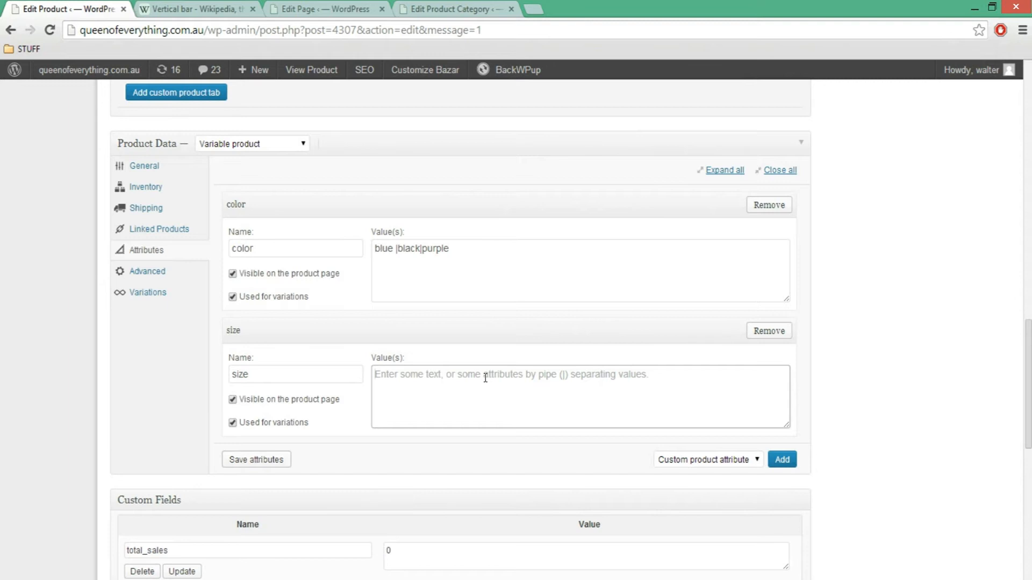
{"action": "type", "text": "A"}
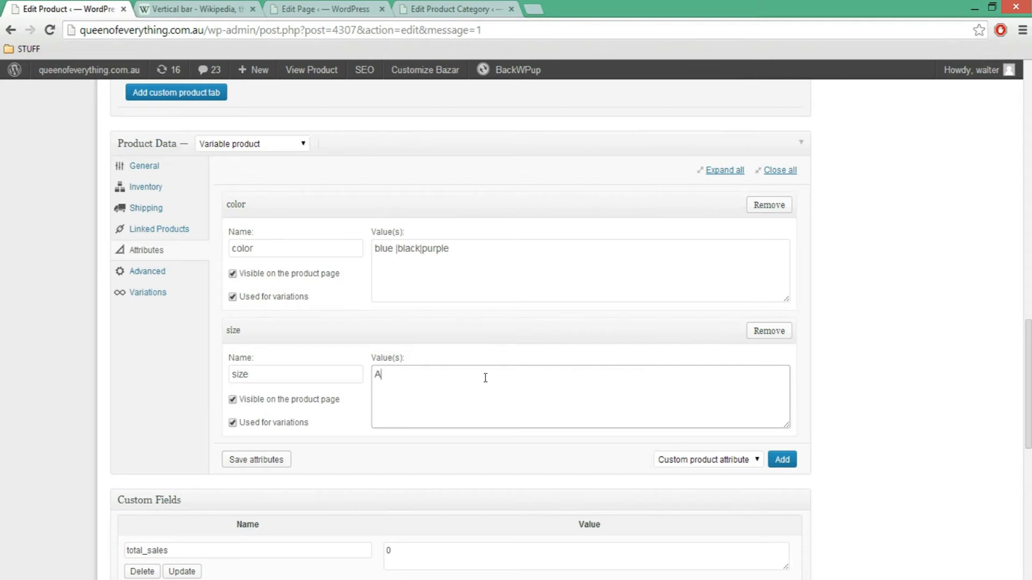
{"action": "type", "text": "|B|C|D"}
Step: Add one more blank custom attribute and save the product's attributes
{"action": "left_click", "coordinate": [782, 459]}
{"action": "scroll", "coordinate": [833, 386], "scroll_direction": "down", "scroll_amount": 1}
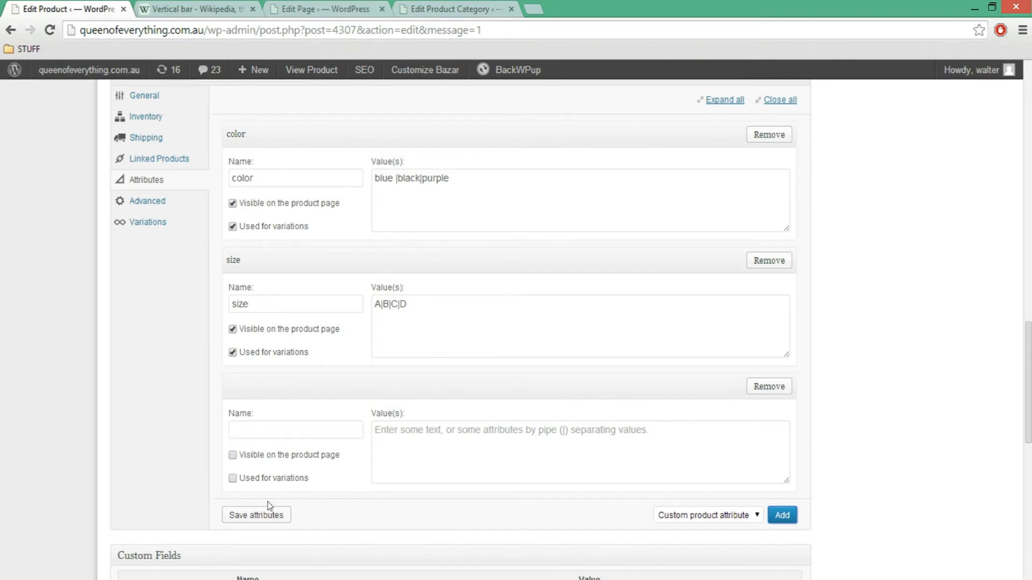
{"action": "left_click", "coordinate": [261, 519]}
{"action": "left_click", "coordinate": [261, 517]}
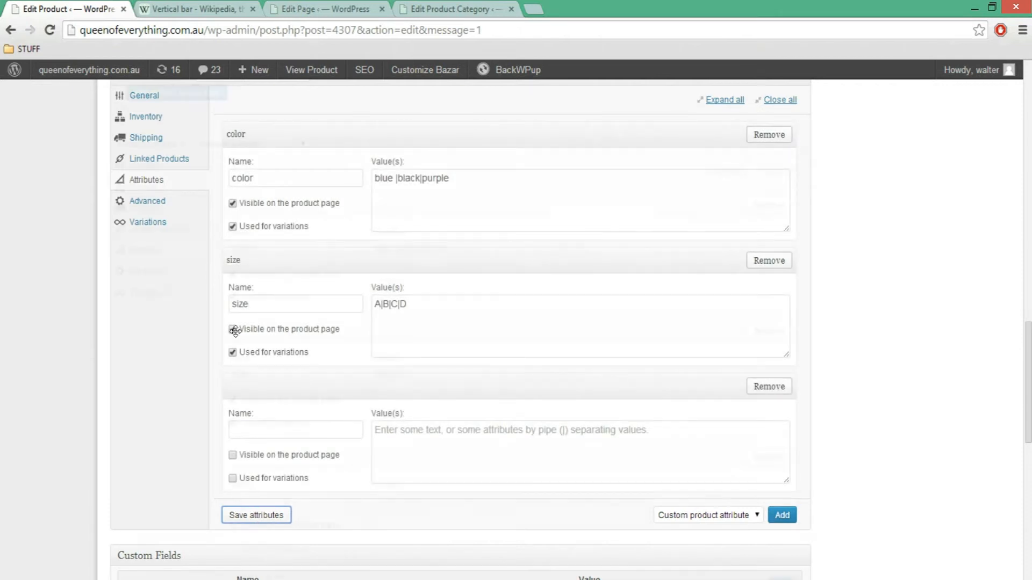
Step: Open the product's advanced settings and place the cursor in the Purchase Note field
{"action": "scroll", "coordinate": [208, 356], "scroll_direction": "up", "scroll_amount": 3}
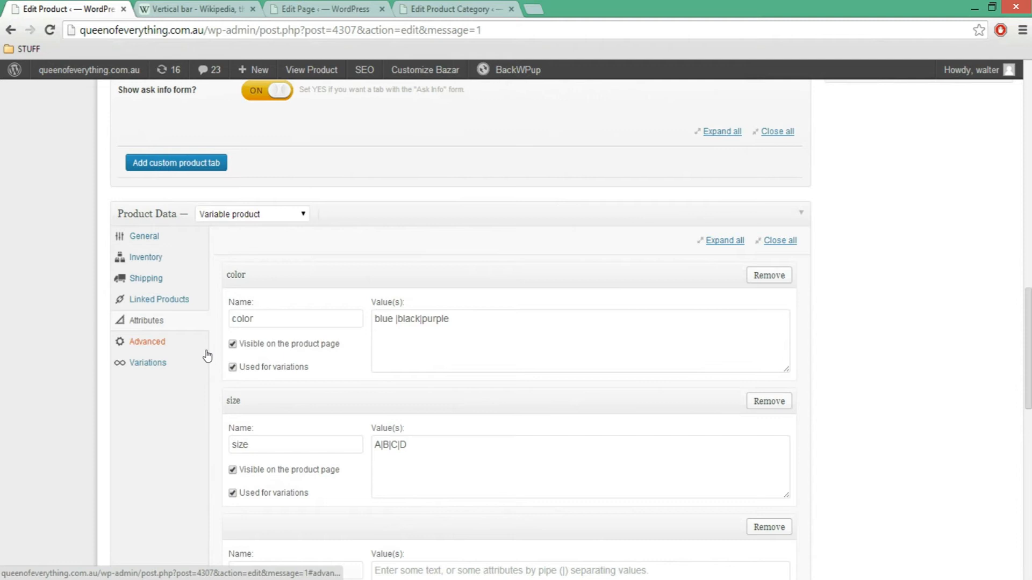
{"action": "left_click", "coordinate": [164, 348]}
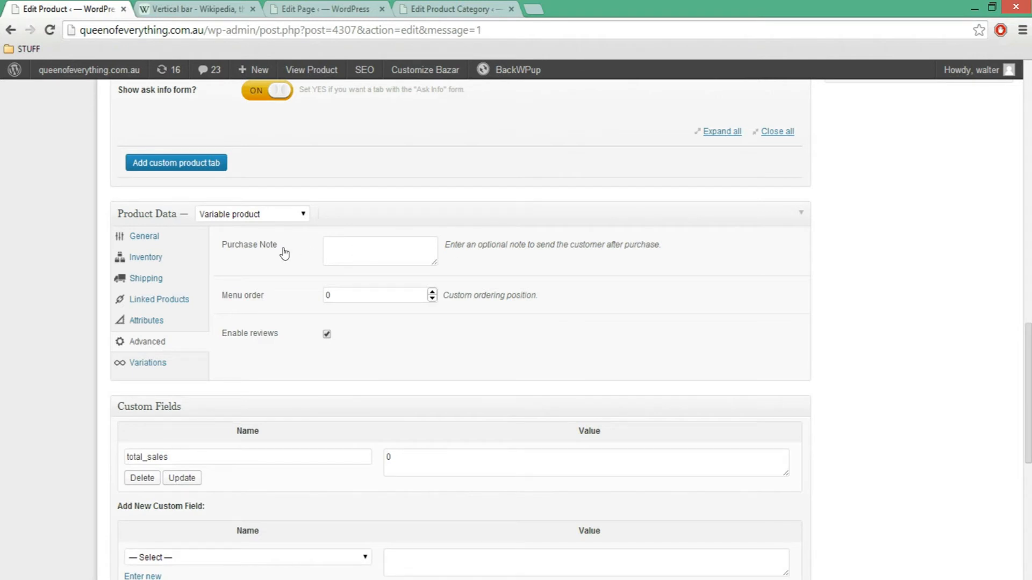
{"action": "left_click", "coordinate": [377, 256]}
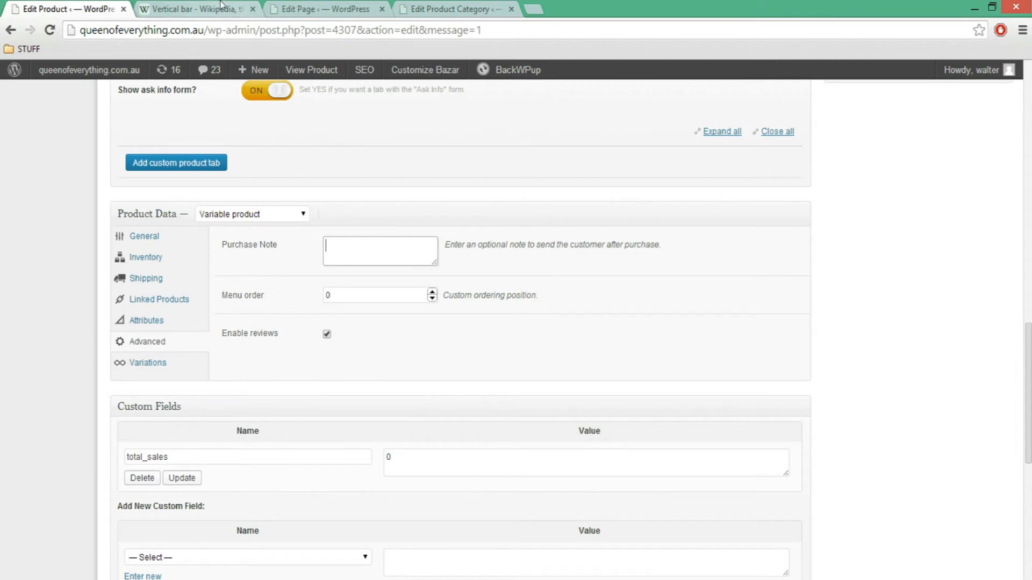
Step: From the product category page, open the site's storefront in a new browser tab and switch to it
{"action": "left_click", "coordinate": [349, 7]}
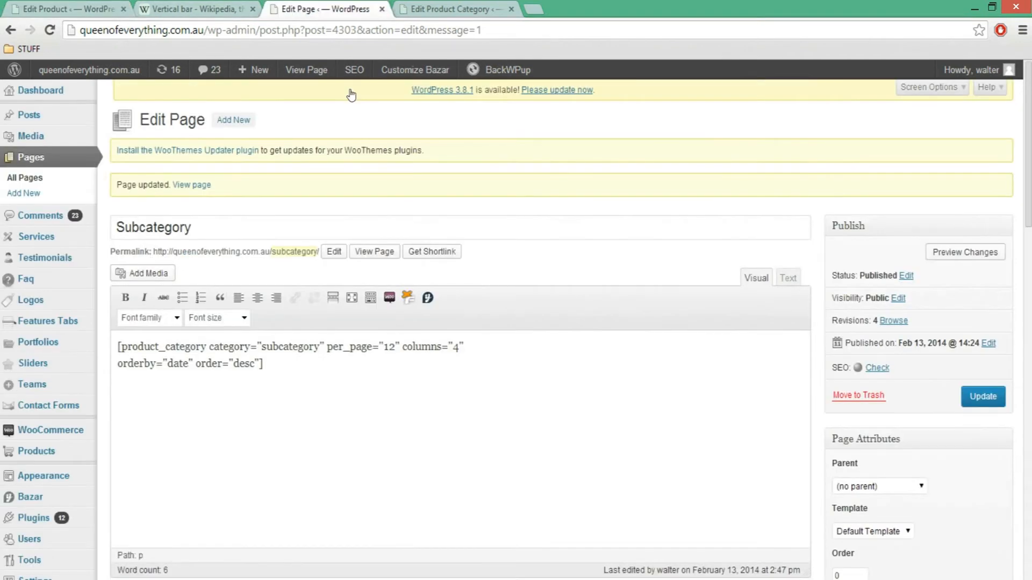
{"action": "left_click", "coordinate": [444, 8]}
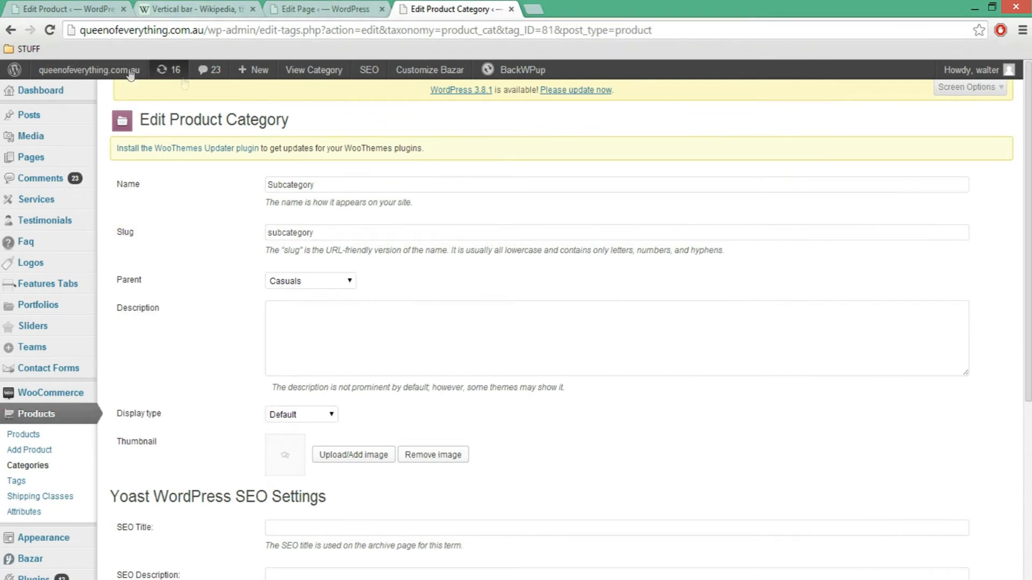
{"action": "mouse_move", "coordinate": [113, 84]}
{"action": "right_click", "coordinate": [95, 99]}
{"action": "left_click", "coordinate": [122, 110]}
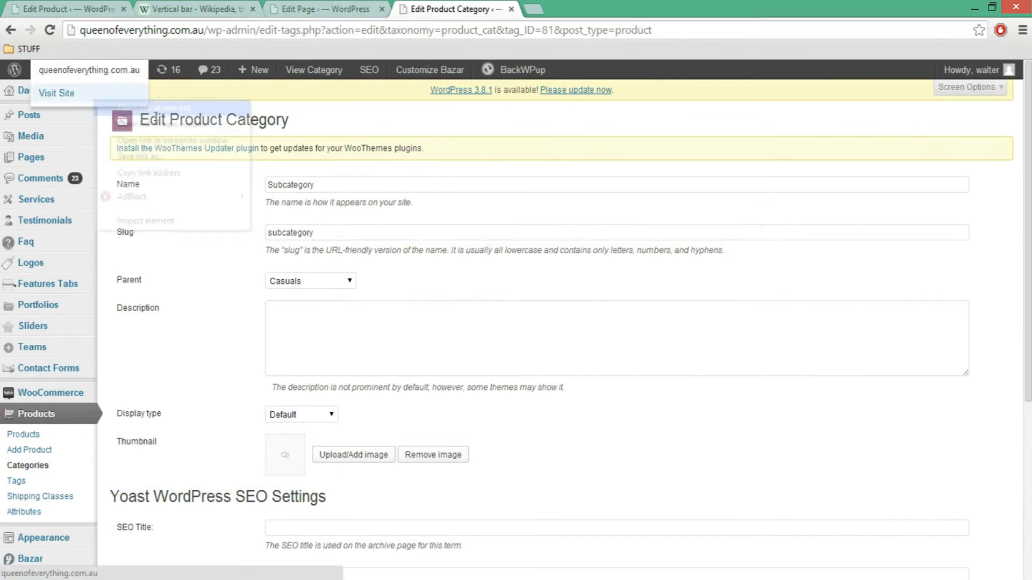
{"action": "left_click", "coordinate": [549, 7]}
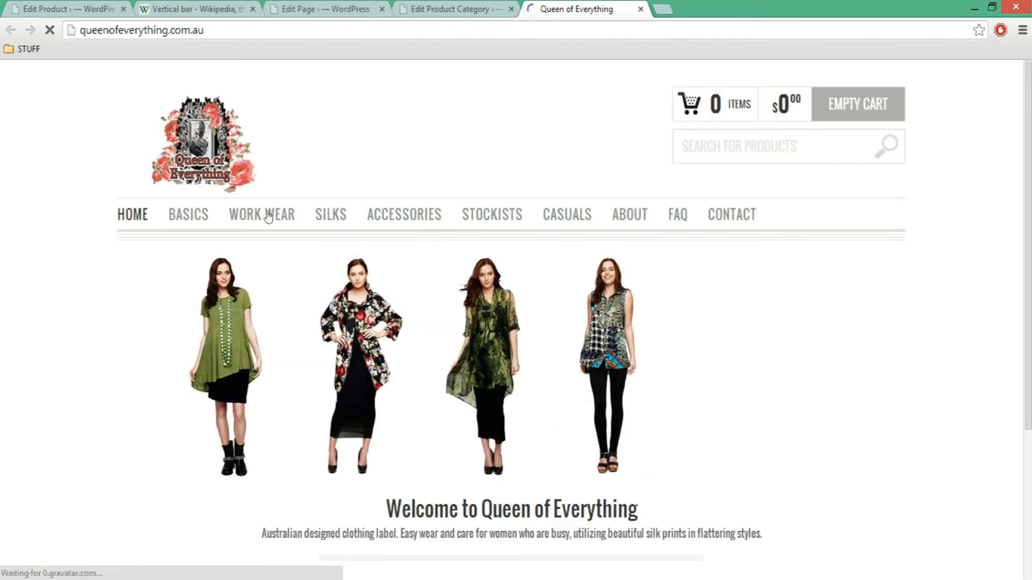
Step: Open the RACHEL NET GREY ANIMAL dress from the Work Wear dresses and examine its reviews section
{"action": "mouse_move", "coordinate": [273, 216]}
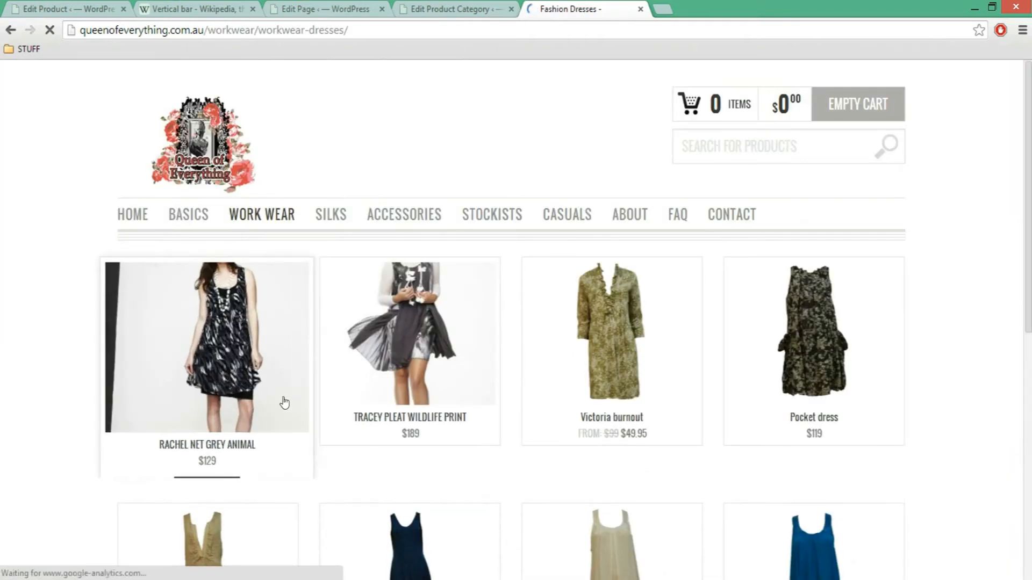
{"action": "left_click", "coordinate": [214, 368]}
{"action": "scroll", "coordinate": [498, 346], "scroll_direction": "down", "scroll_amount": 4}
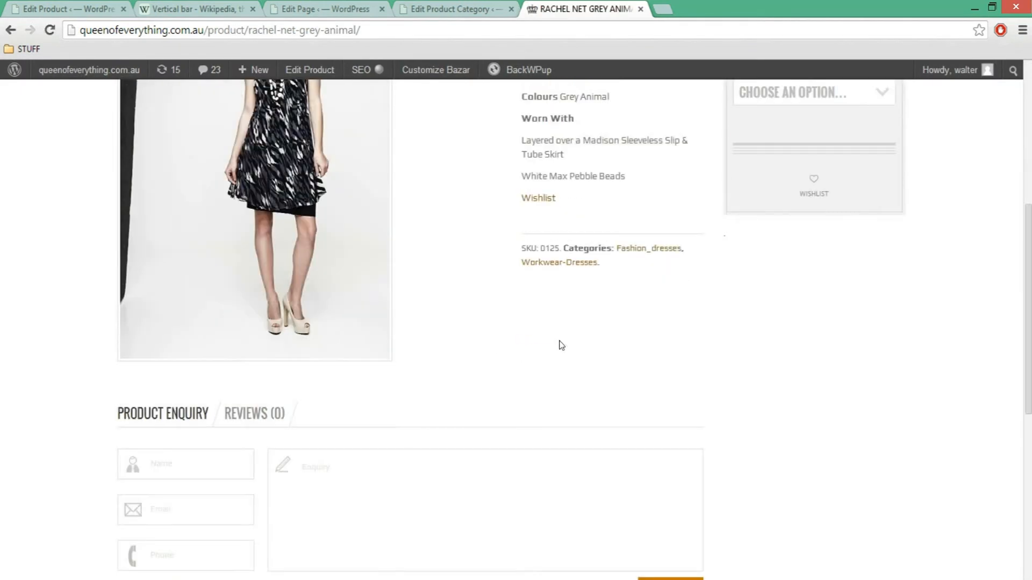
{"action": "left_click", "coordinate": [262, 344]}
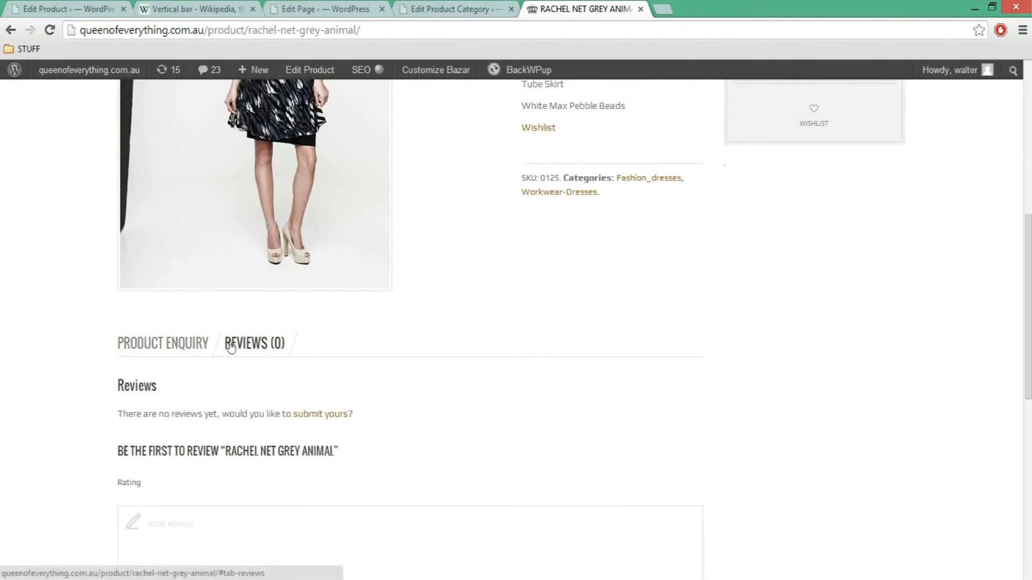
{"action": "scroll", "coordinate": [272, 352], "scroll_direction": "down", "scroll_amount": 1}
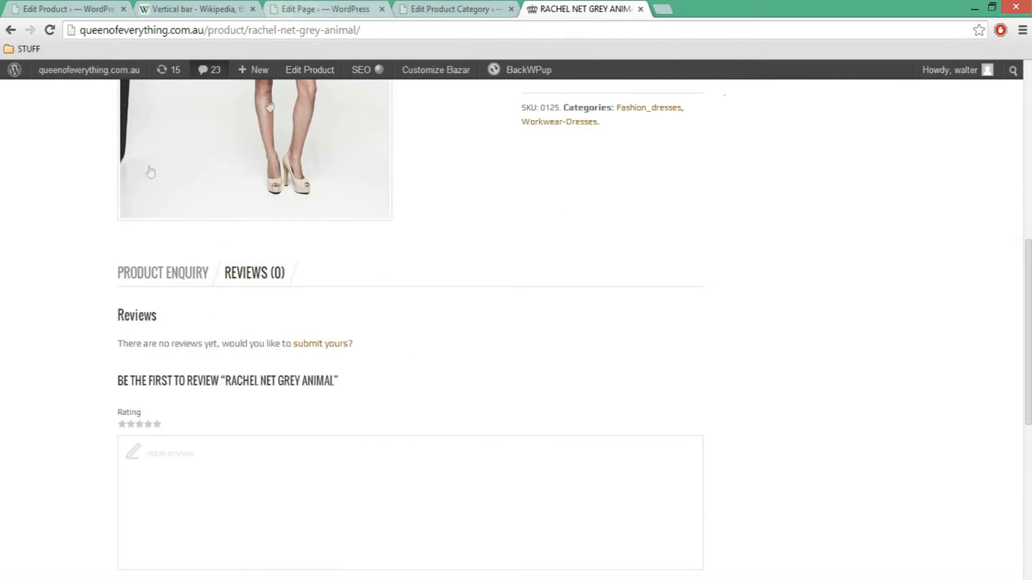
Step: Close the Wikipedia Vertical bar browser tab and return to the product being edited
{"action": "left_click", "coordinate": [204, 8]}
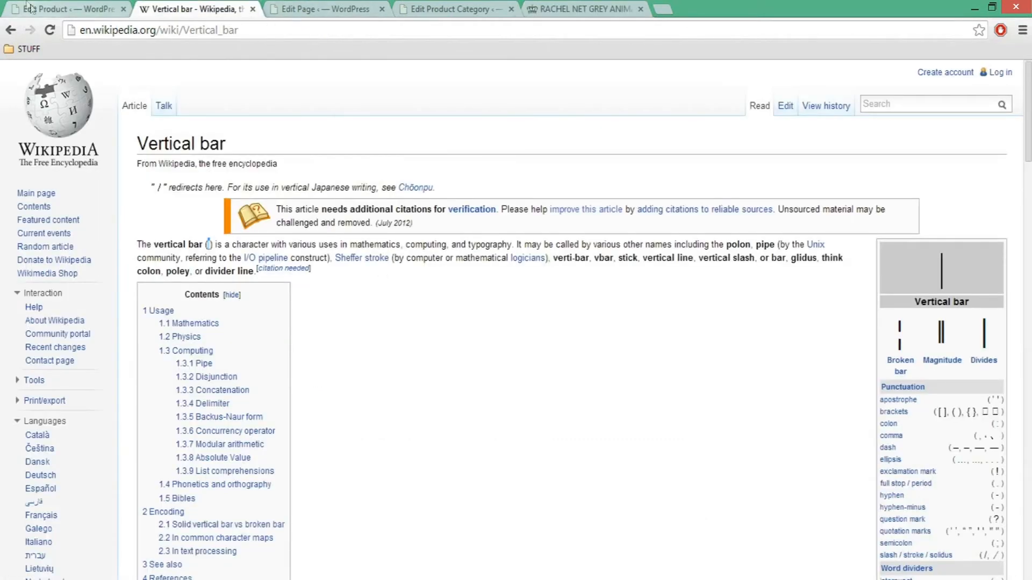
{"action": "left_click", "coordinate": [30, 8]}
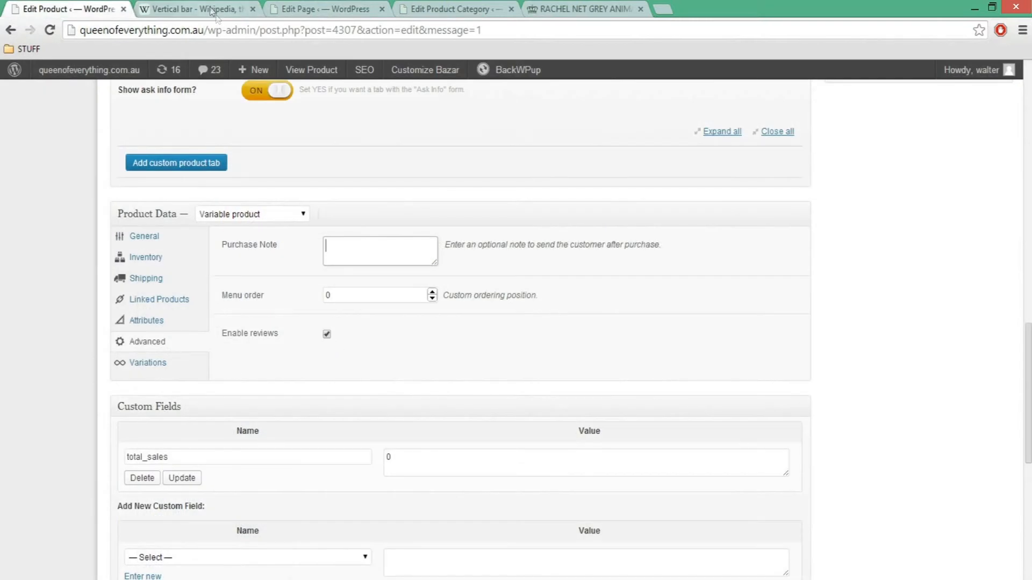
{"action": "left_click", "coordinate": [215, 9]}
{"action": "left_click", "coordinate": [252, 9]}
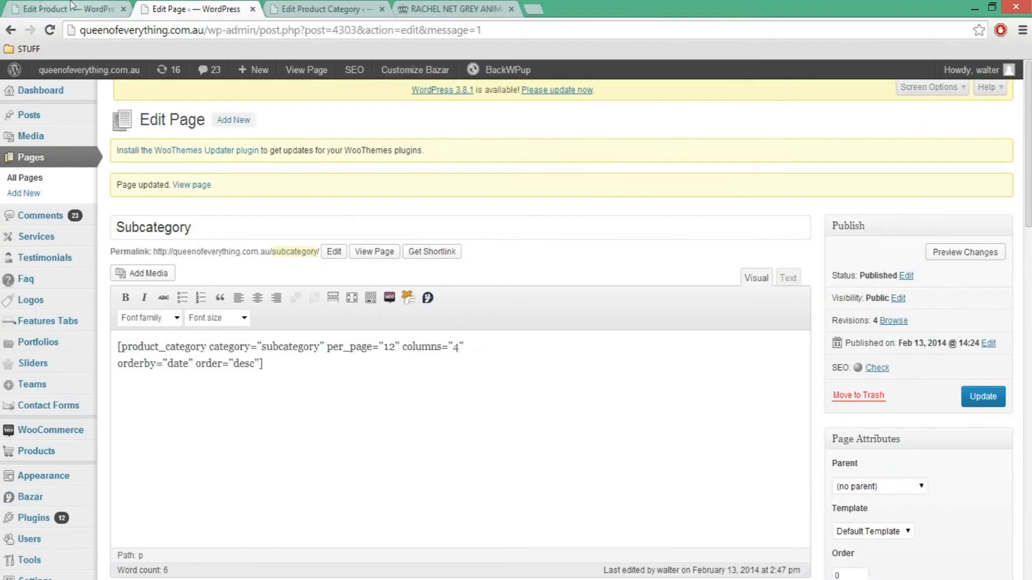
{"action": "left_click", "coordinate": [64, 9]}
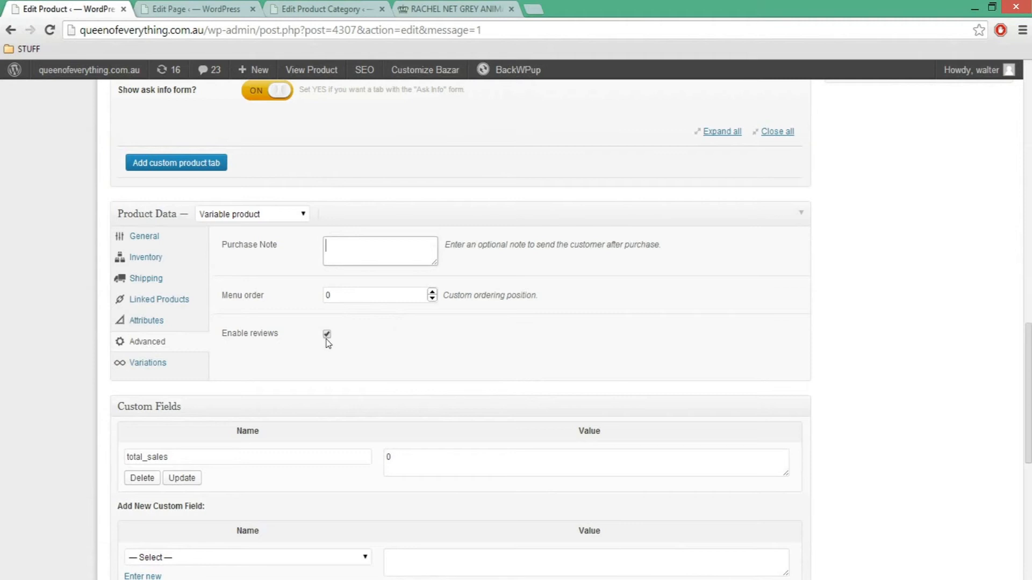
Step: Examine the product's variation options alongside its color and size attributes
{"action": "left_click", "coordinate": [160, 366]}
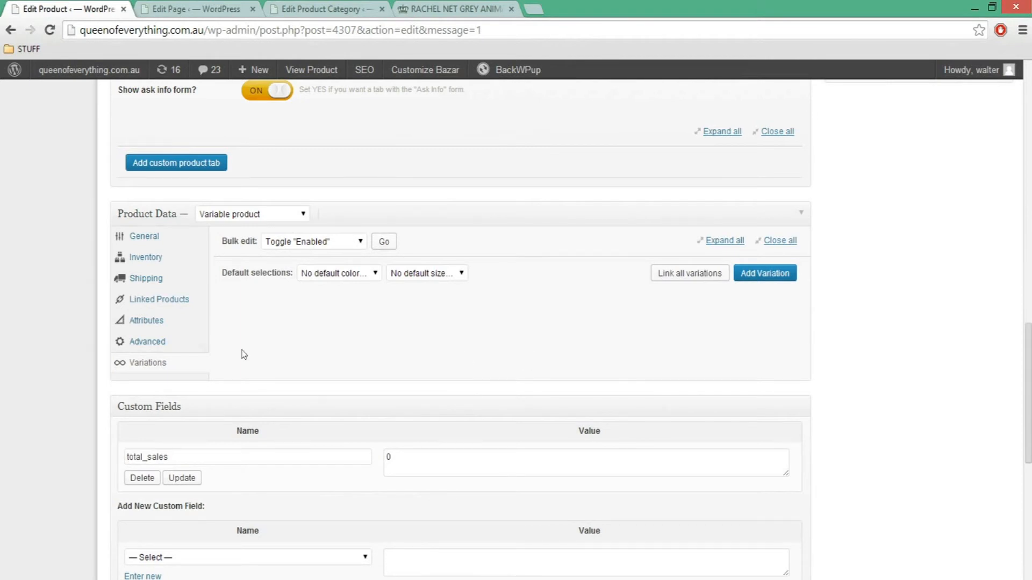
{"action": "left_click", "coordinate": [168, 327]}
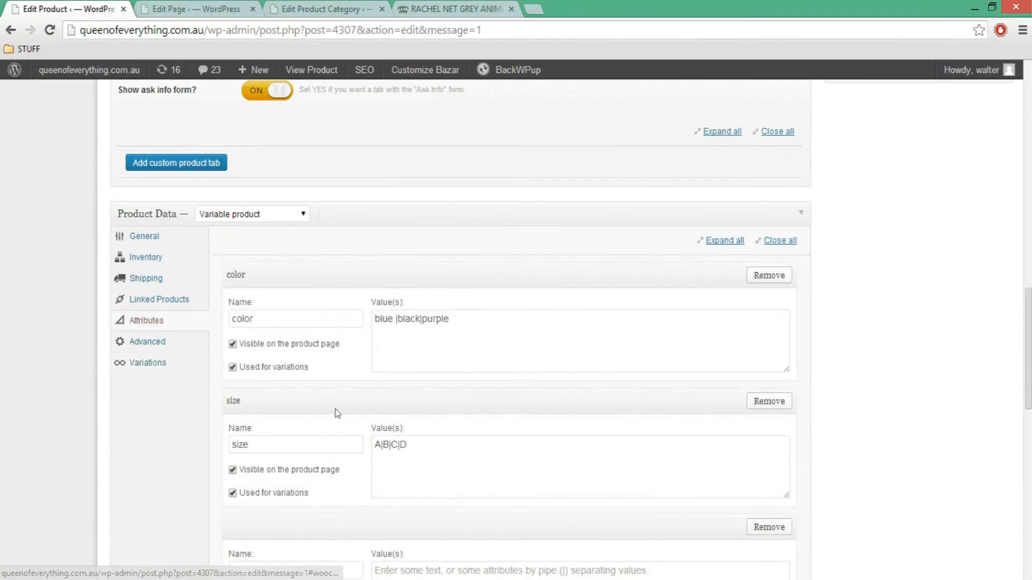
{"action": "left_click", "coordinate": [155, 365]}
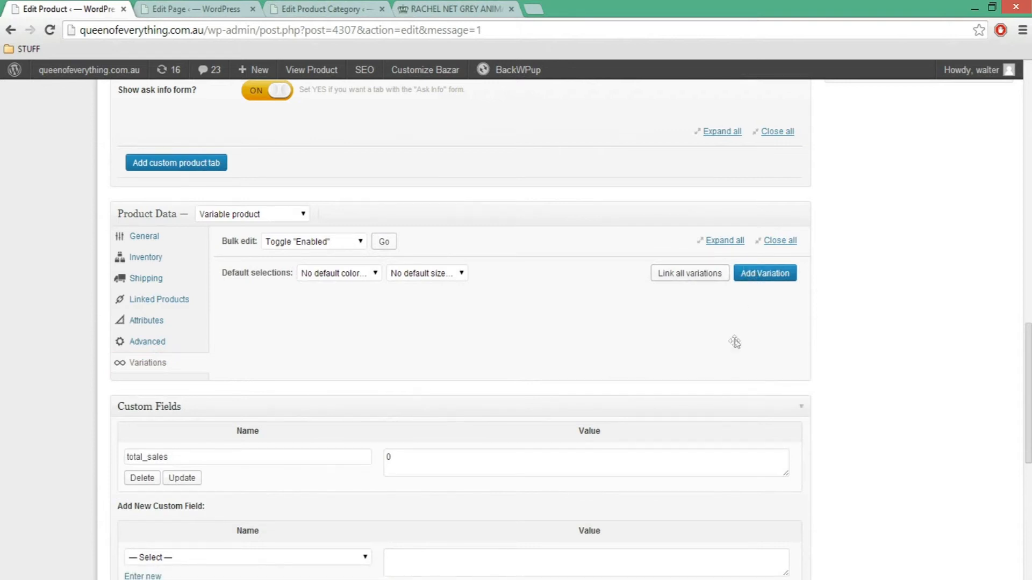
Step: Insert a | separator after blue in the color attribute's values and highlight the end of purple
{"action": "left_click", "coordinate": [173, 327]}
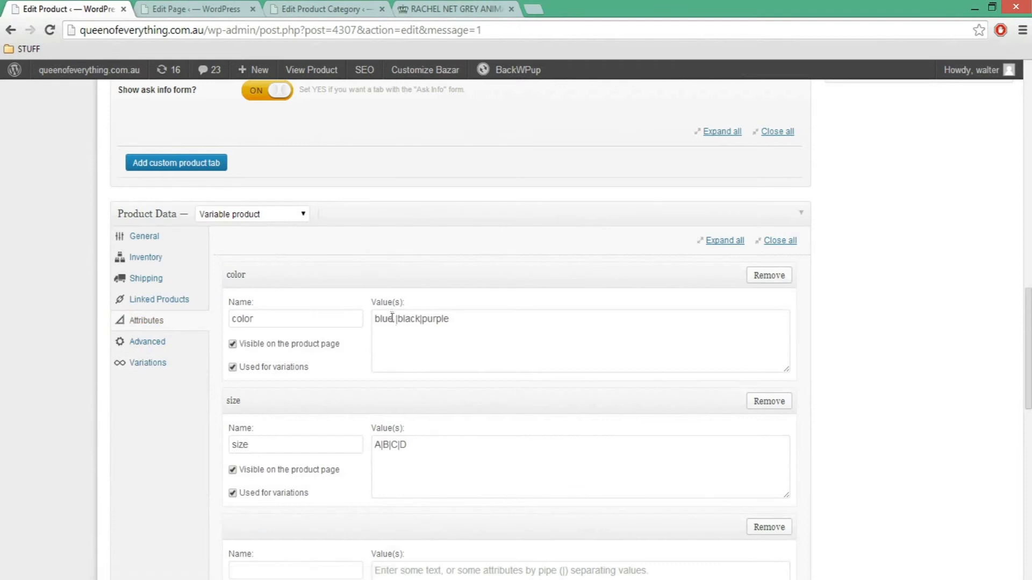
{"action": "left_click", "coordinate": [394, 319]}
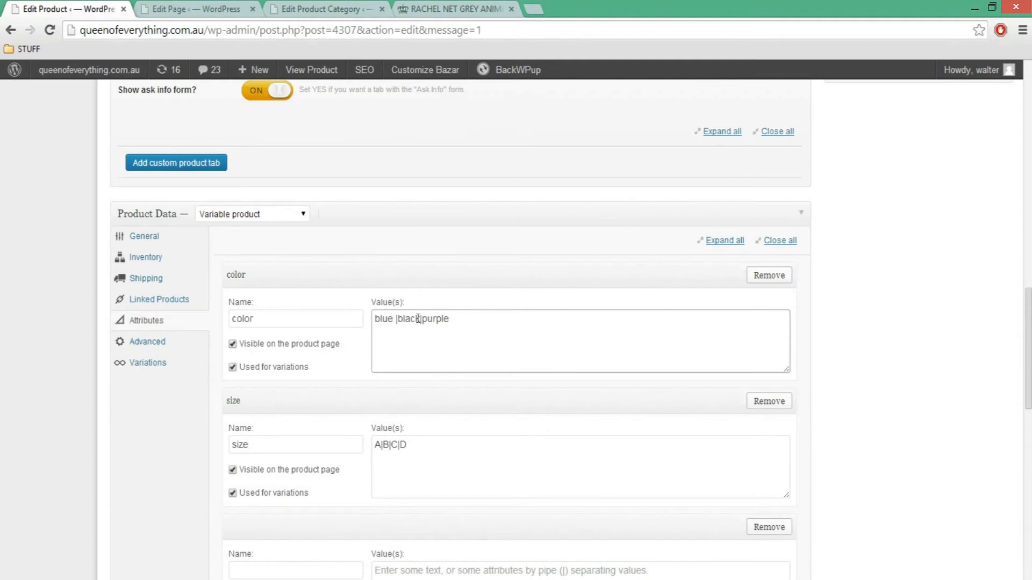
{"action": "type", "text": "|"}
{"action": "left_click_drag", "start_coordinate": [451, 321], "coordinate": [433, 321]}
Step: Add two new variations to the product
{"action": "left_click", "coordinate": [173, 367]}
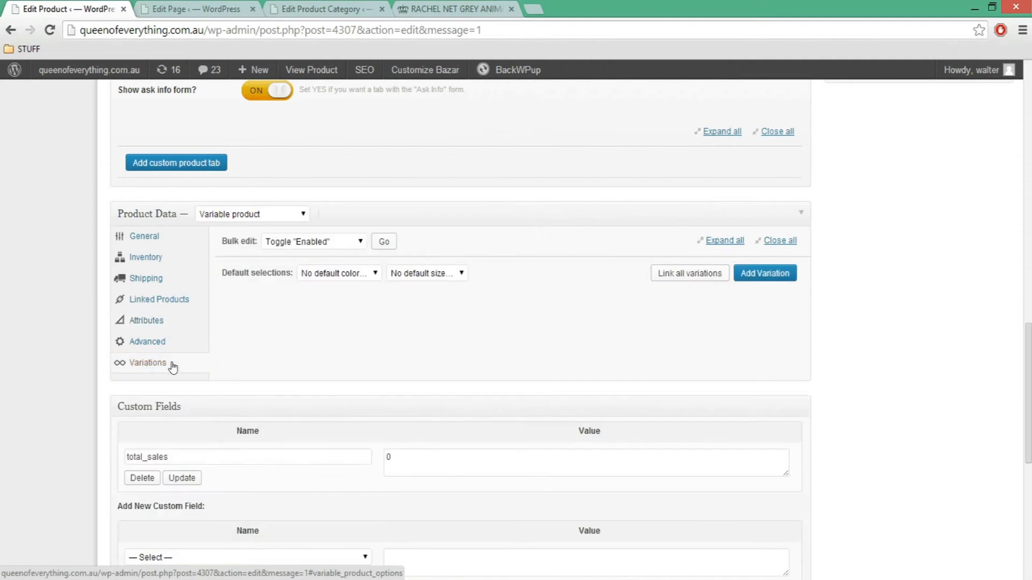
{"action": "left_click", "coordinate": [762, 279]}
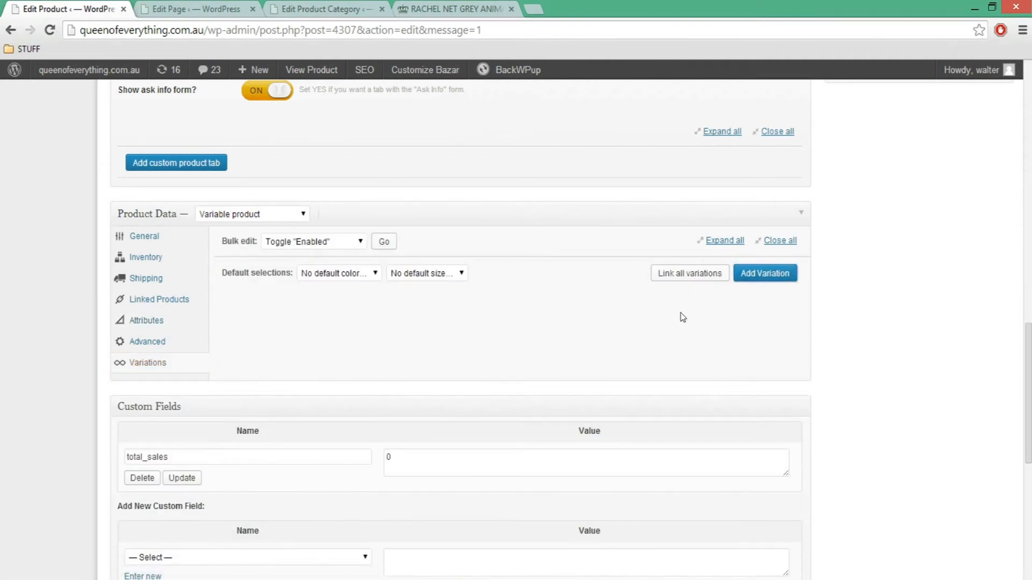
{"action": "left_click", "coordinate": [758, 275]}
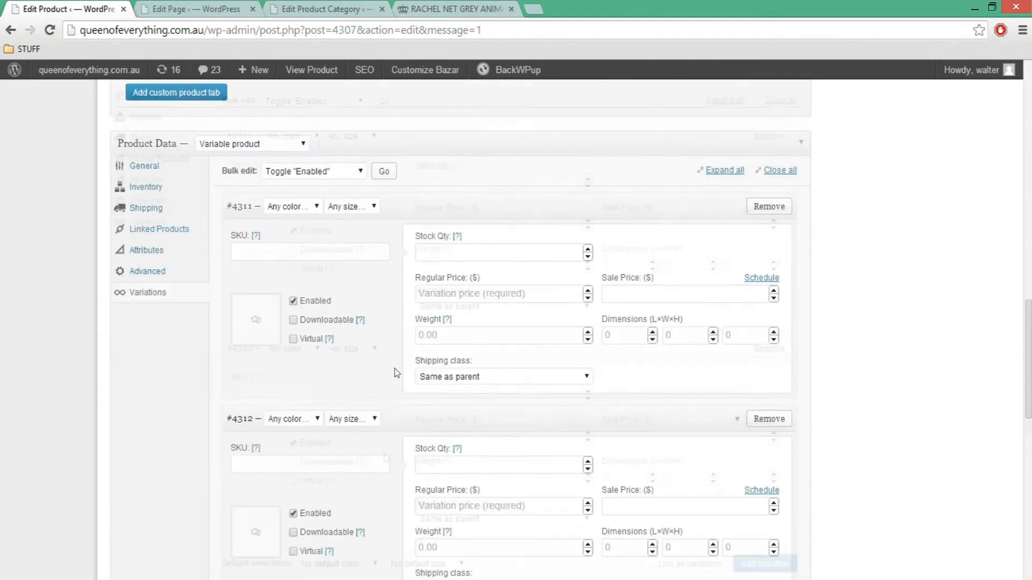
{"action": "scroll", "coordinate": [410, 221], "scroll_direction": "down", "scroll_amount": 3}
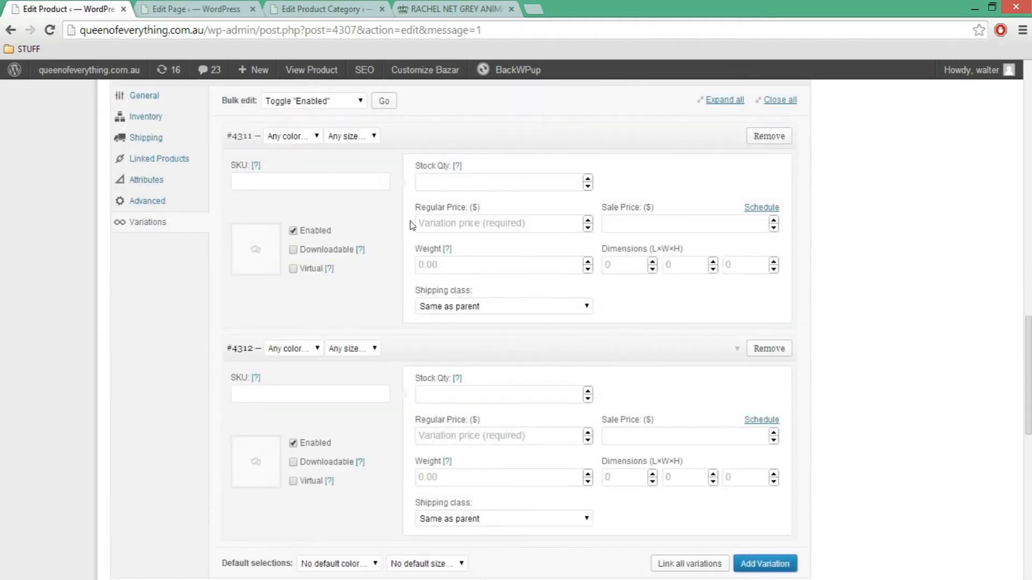
Step: Remove both newly added variations from the product and confirm each removal
{"action": "left_click", "coordinate": [771, 135]}
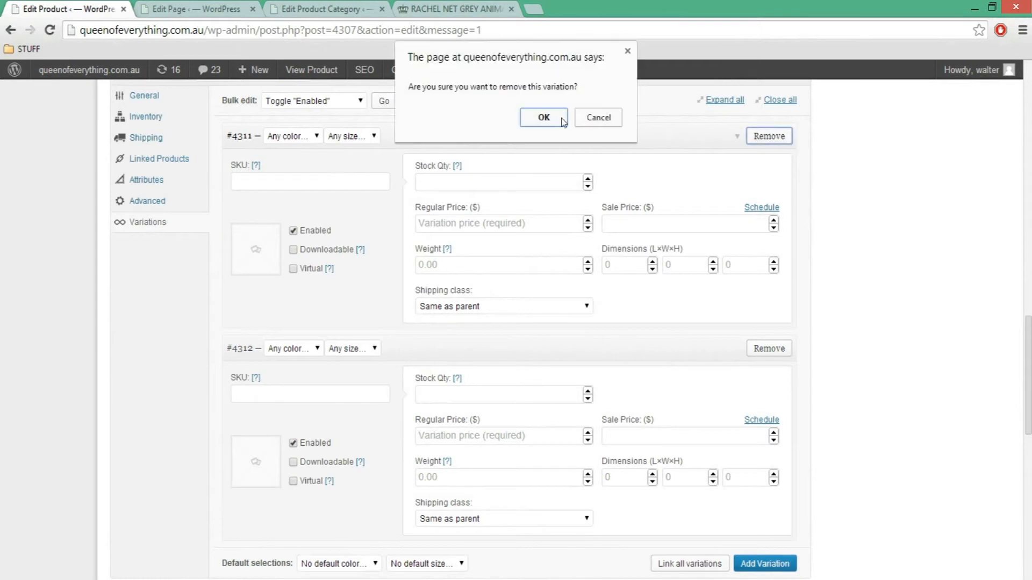
{"action": "left_click", "coordinate": [559, 121]}
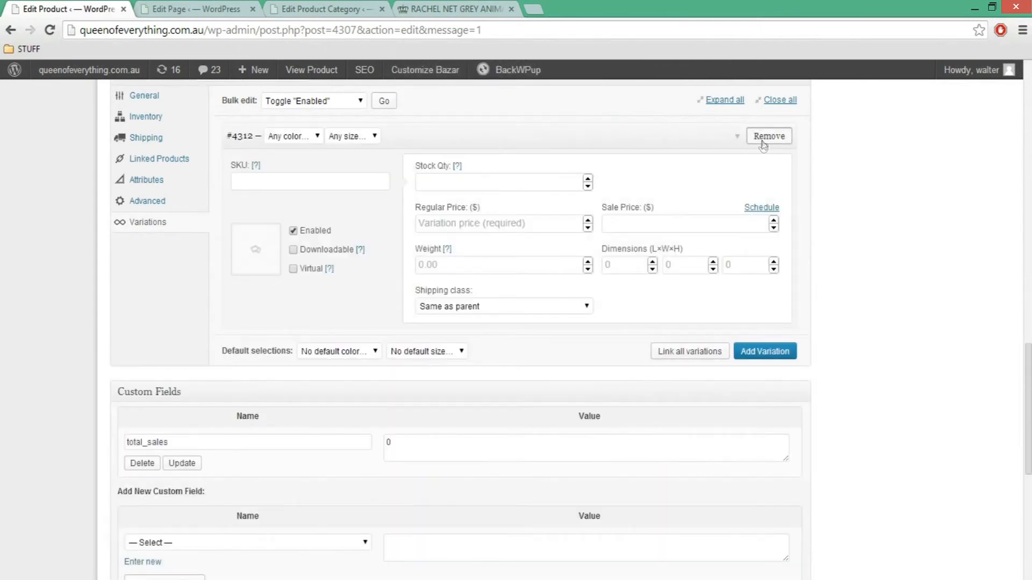
{"action": "left_click", "coordinate": [763, 140]}
{"action": "left_click", "coordinate": [547, 118]}
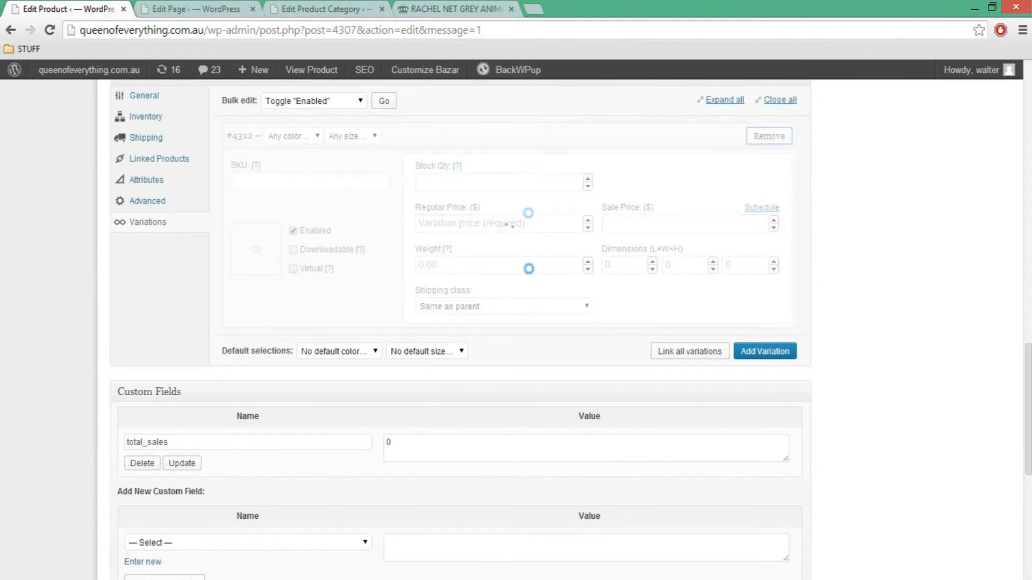
Step: Link all variations to generate one for every color and size combination, and confirm the creation
{"action": "scroll", "coordinate": [528, 268], "scroll_direction": "up", "scroll_amount": 1}
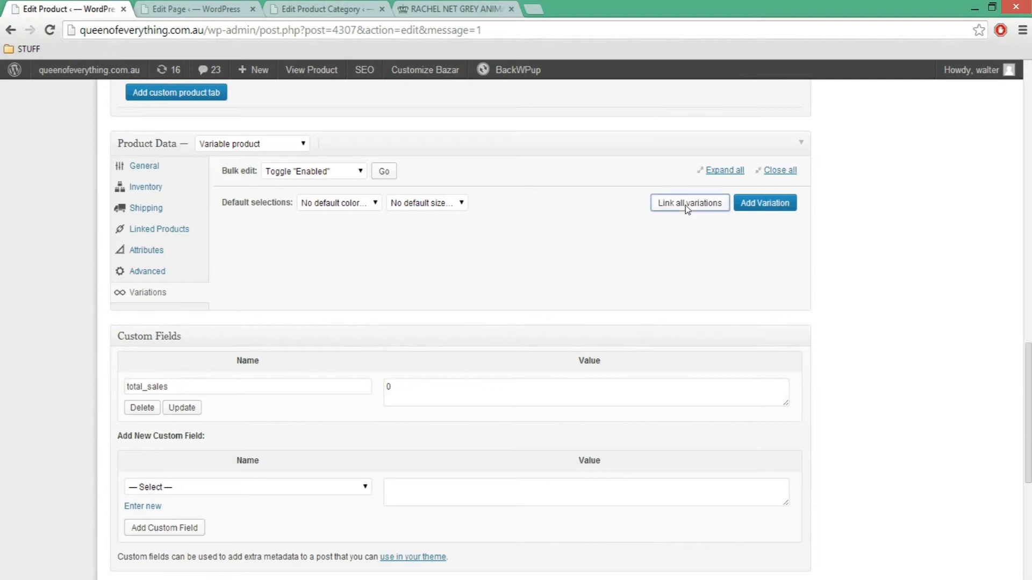
{"action": "left_click", "coordinate": [685, 206]}
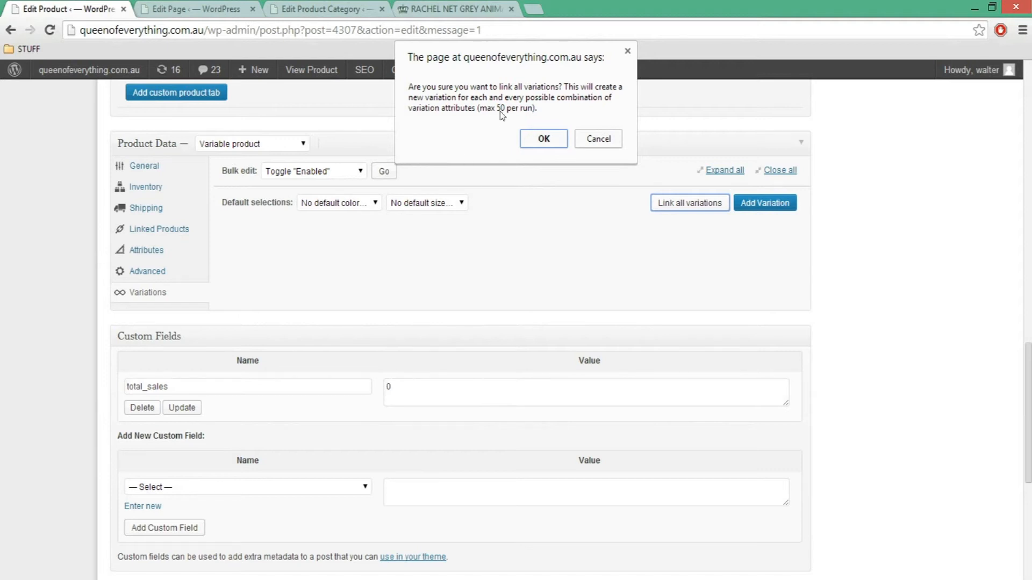
{"action": "left_click", "coordinate": [544, 139]}
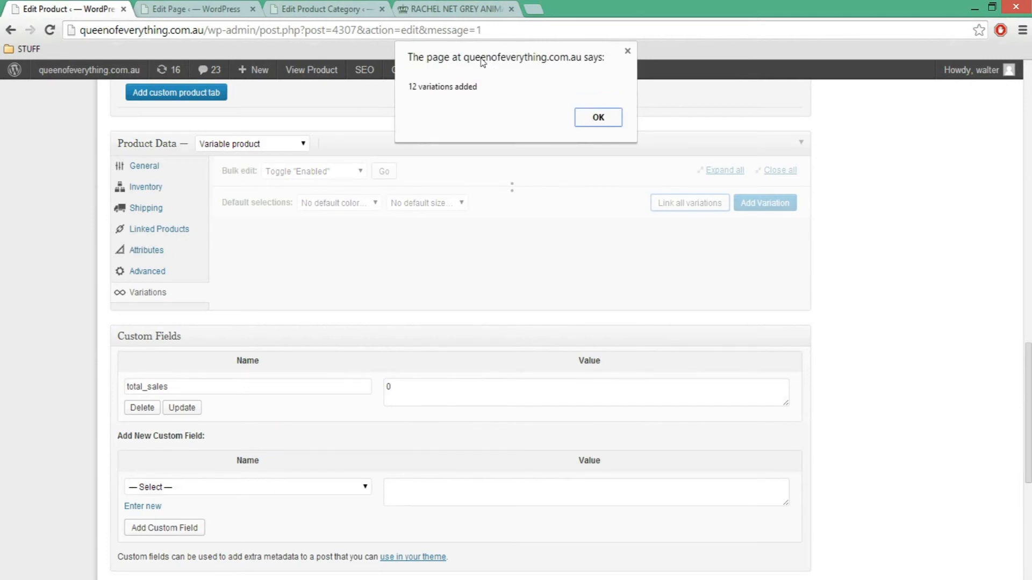
{"action": "left_click_drag", "start_coordinate": [474, 56], "coordinate": [493, 178]}
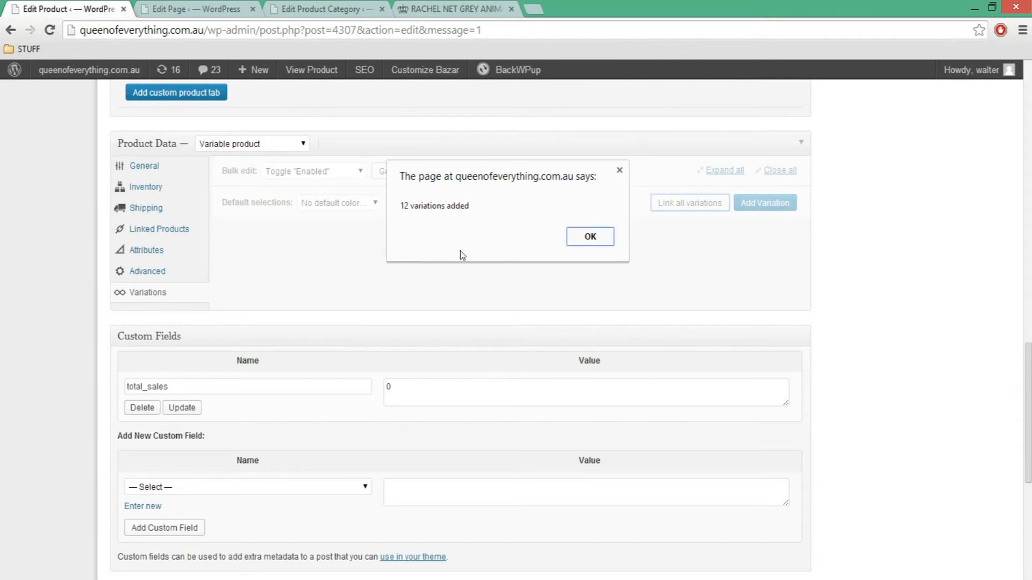
{"action": "left_click", "coordinate": [584, 245]}
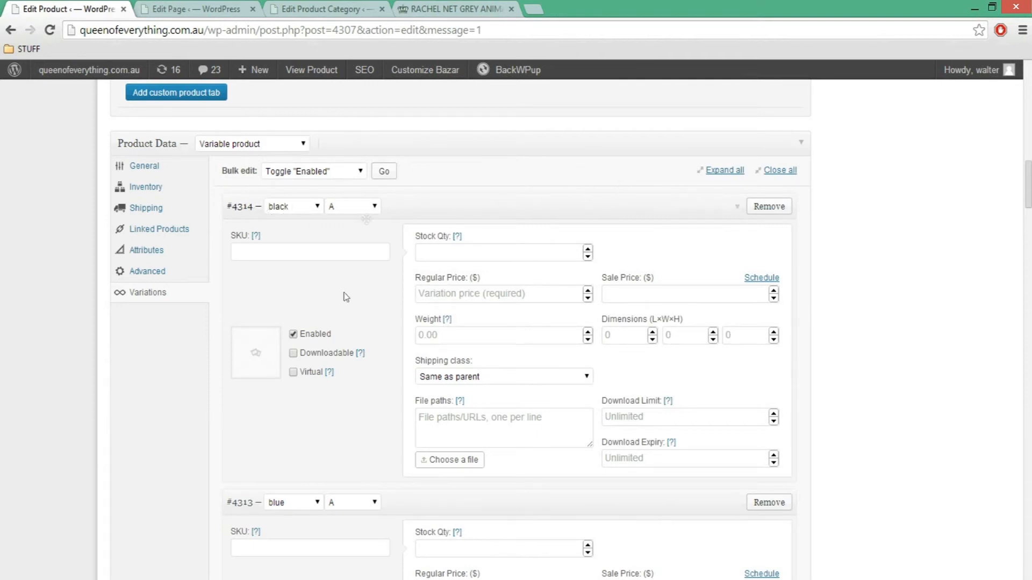
Step: Review the generated variations, checking the color and size combination and the detail fields of each
{"action": "scroll", "coordinate": [346, 488], "scroll_direction": "down", "scroll_amount": 6}
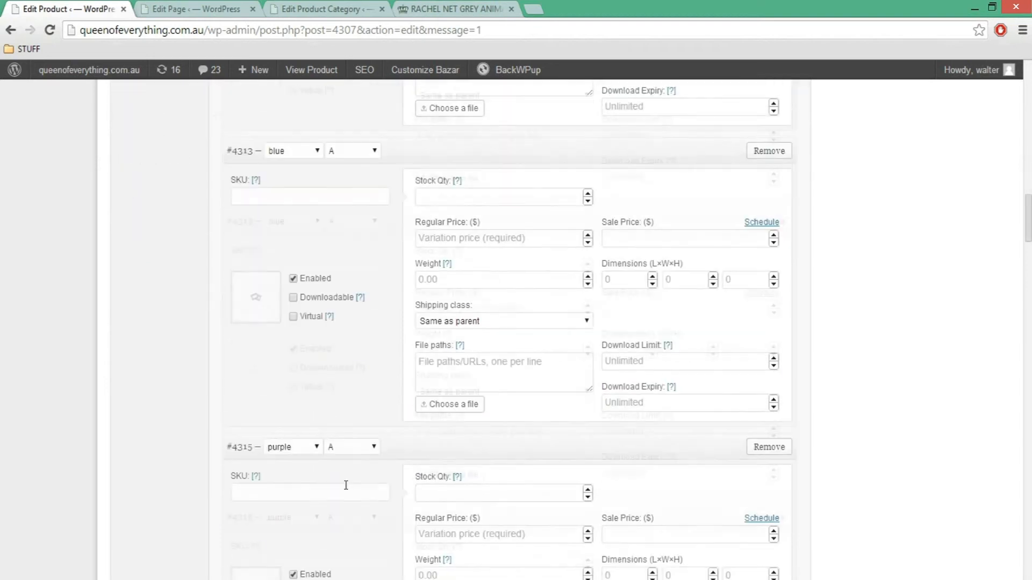
{"action": "scroll", "coordinate": [361, 446], "scroll_direction": "down", "scroll_amount": 7}
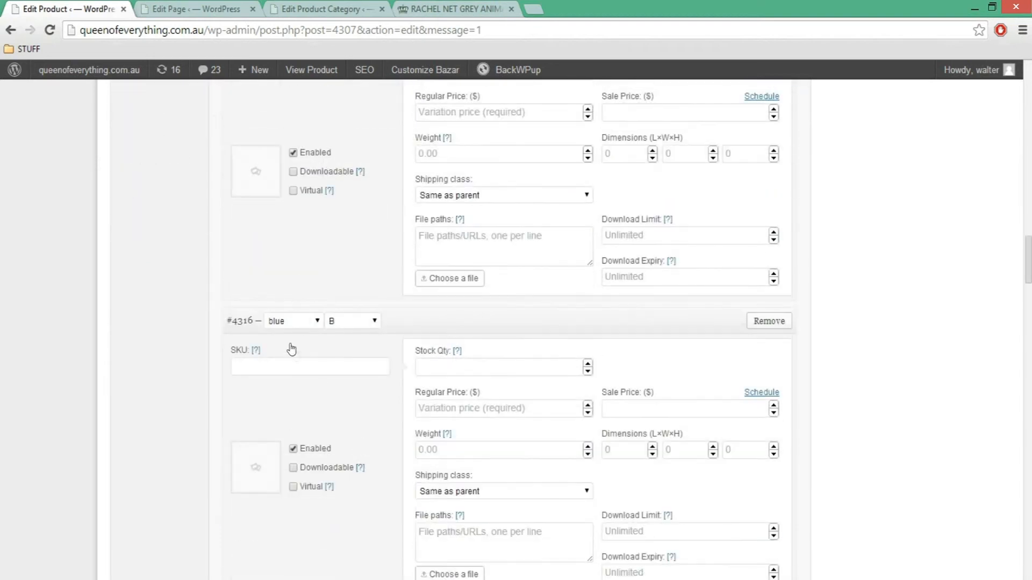
{"action": "scroll", "coordinate": [339, 333], "scroll_direction": "down", "scroll_amount": 4}
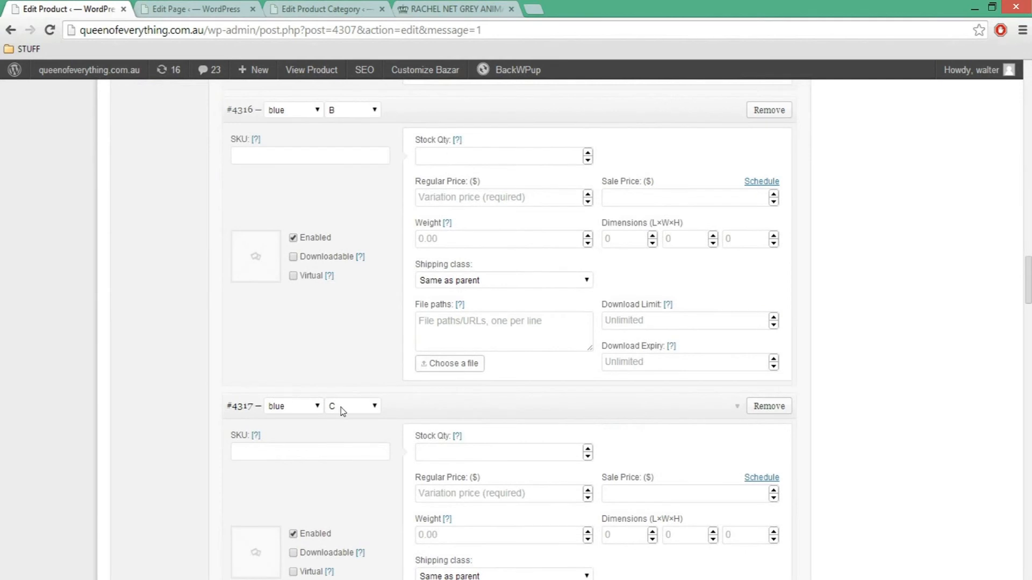
{"action": "scroll", "coordinate": [341, 407], "scroll_direction": "down", "scroll_amount": 7}
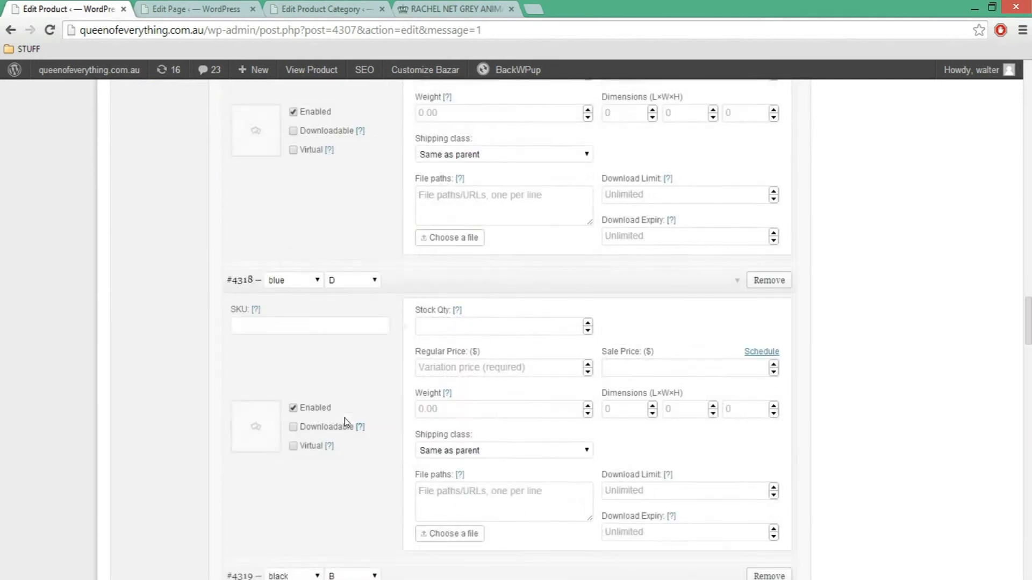
{"action": "scroll", "coordinate": [339, 419], "scroll_direction": "down", "scroll_amount": 4}
{"action": "scroll", "coordinate": [350, 390], "scroll_direction": "down", "scroll_amount": 4}
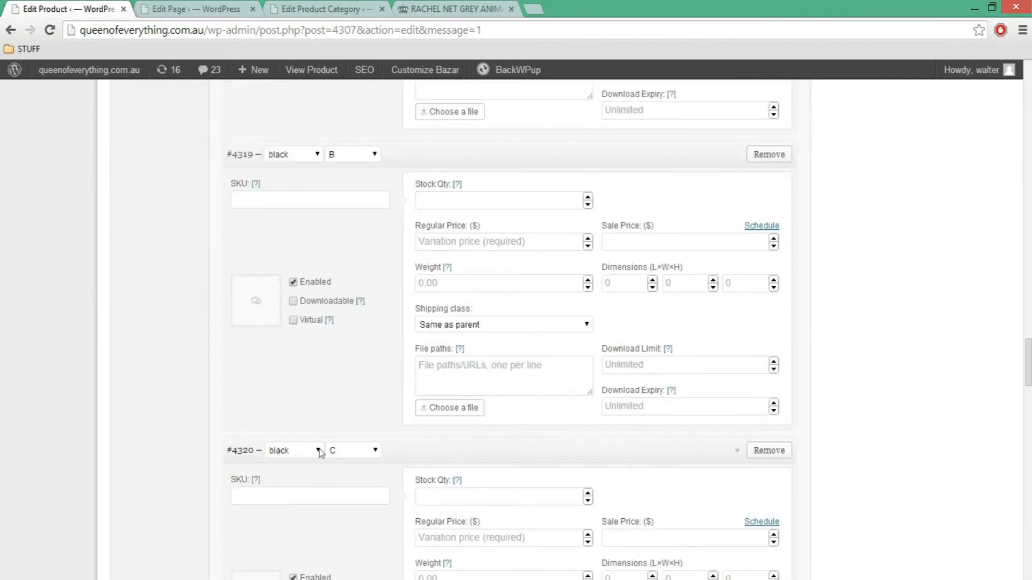
{"action": "scroll", "coordinate": [275, 451], "scroll_direction": "down", "scroll_amount": 3}
{"action": "scroll", "coordinate": [334, 454], "scroll_direction": "down", "scroll_amount": 4}
{"action": "scroll", "coordinate": [316, 415], "scroll_direction": "down", "scroll_amount": 3}
{"action": "scroll", "coordinate": [311, 477], "scroll_direction": "down", "scroll_amount": 10}
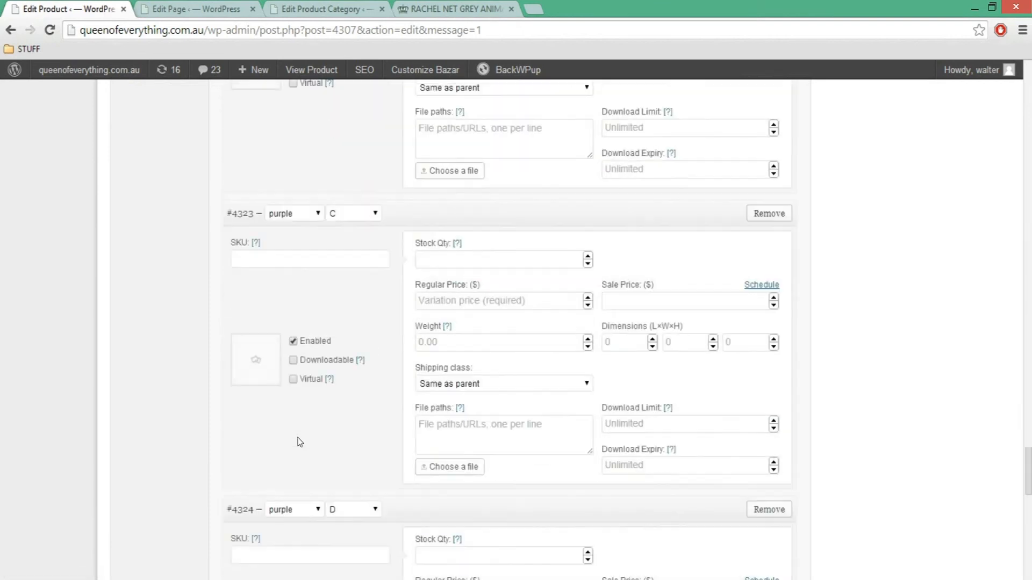
{"action": "scroll", "coordinate": [299, 442], "scroll_direction": "down", "scroll_amount": 7}
{"action": "scroll", "coordinate": [298, 442], "scroll_direction": "up", "scroll_amount": 3}
{"action": "left_click_drag", "start_coordinate": [1027, 483], "coordinate": [1023, 180]}
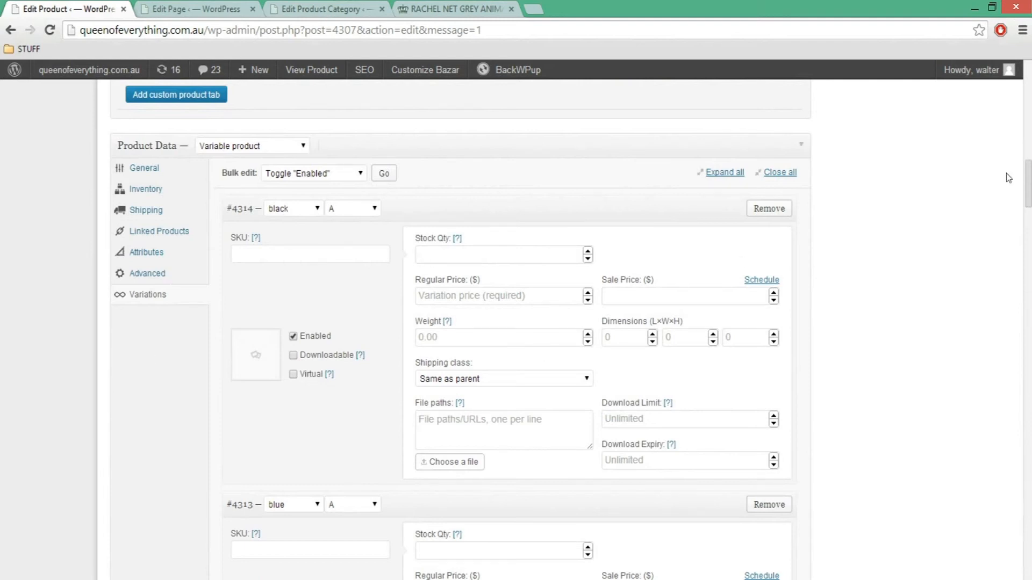
{"action": "left_click_drag", "start_coordinate": [1027, 183], "coordinate": [1025, 217]}
{"action": "scroll", "coordinate": [1026, 220], "scroll_direction": "down", "scroll_amount": 20}
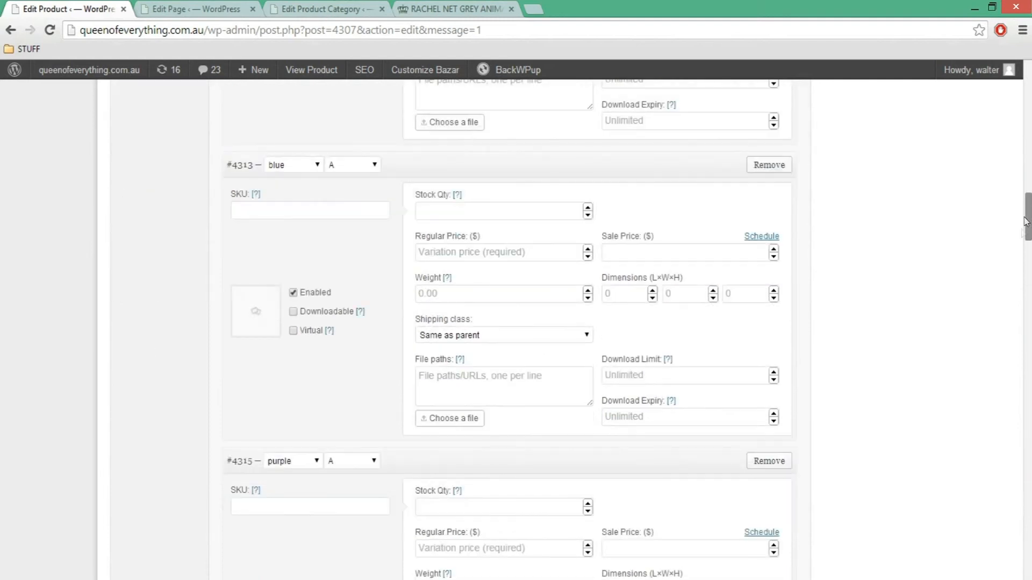
{"action": "scroll", "coordinate": [1021, 230], "scroll_direction": "up", "scroll_amount": 20}
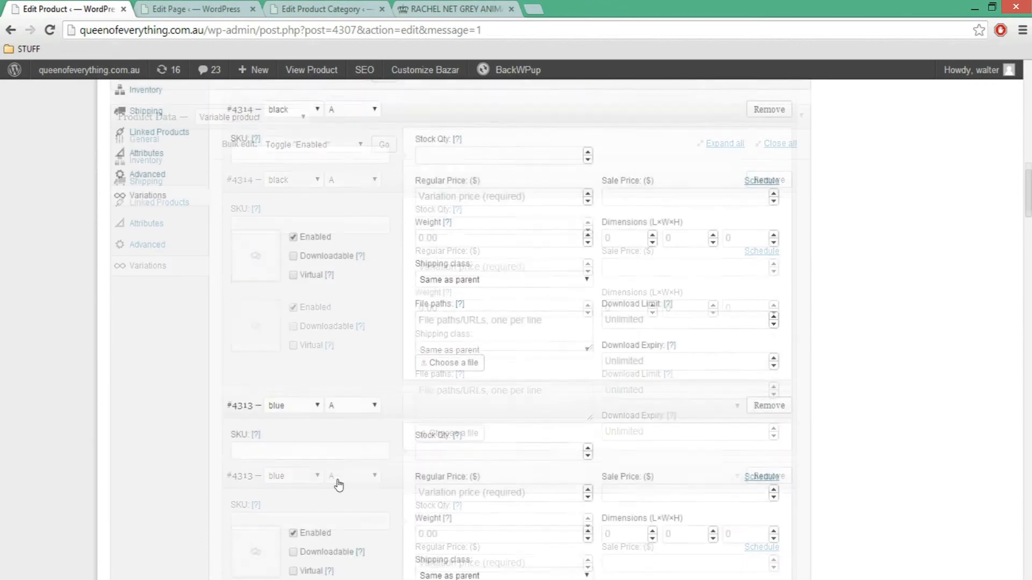
{"action": "scroll", "coordinate": [338, 479], "scroll_direction": "down", "scroll_amount": 5}
{"action": "scroll", "coordinate": [341, 490], "scroll_direction": "down", "scroll_amount": 6}
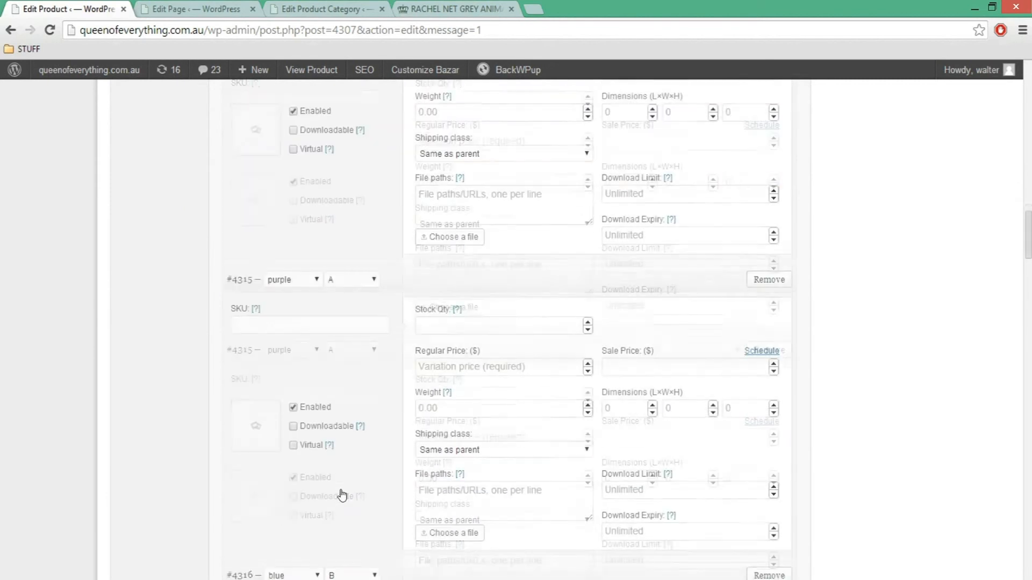
{"action": "scroll", "coordinate": [355, 444], "scroll_direction": "down", "scroll_amount": 6}
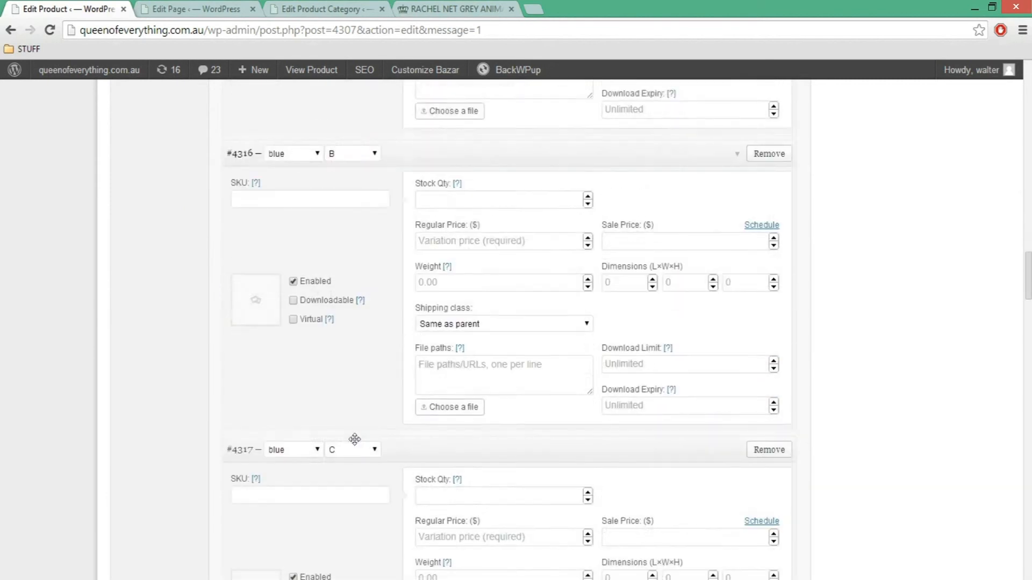
{"action": "scroll", "coordinate": [355, 371], "scroll_direction": "up", "scroll_amount": 1}
{"action": "left_click_drag", "start_coordinate": [1029, 213], "coordinate": [1025, 188]}
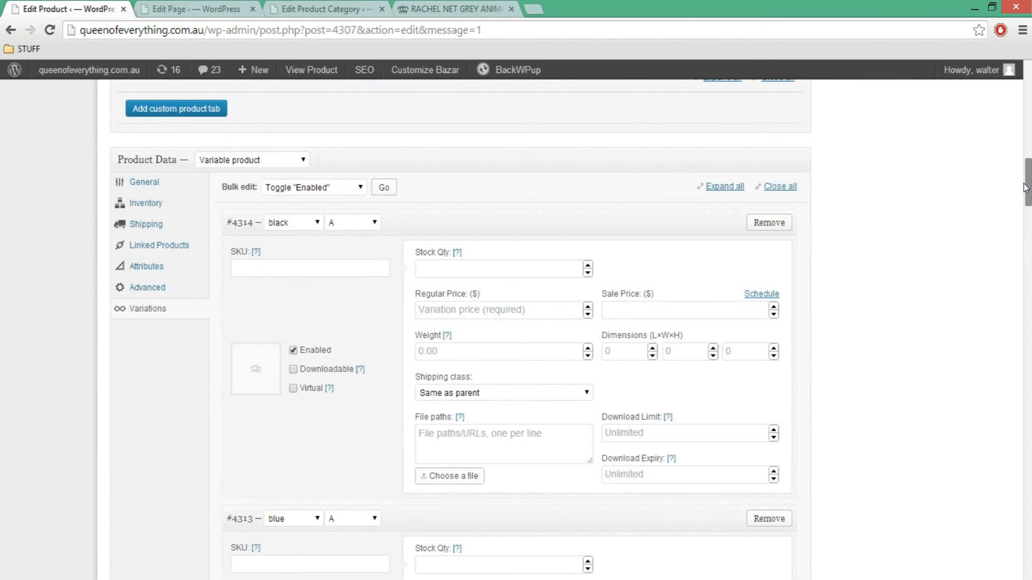
{"action": "left_click_drag", "start_coordinate": [1025, 188], "coordinate": [1025, 192]}
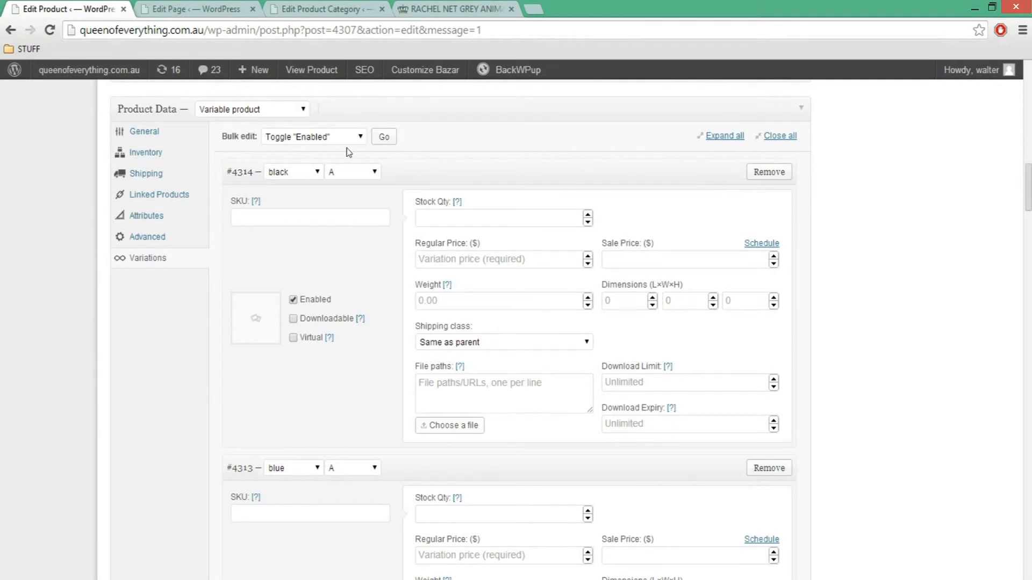
Step: Set the regular price of the black A variation to 99 and the blue A variation to 94
{"action": "left_click", "coordinate": [459, 260]}
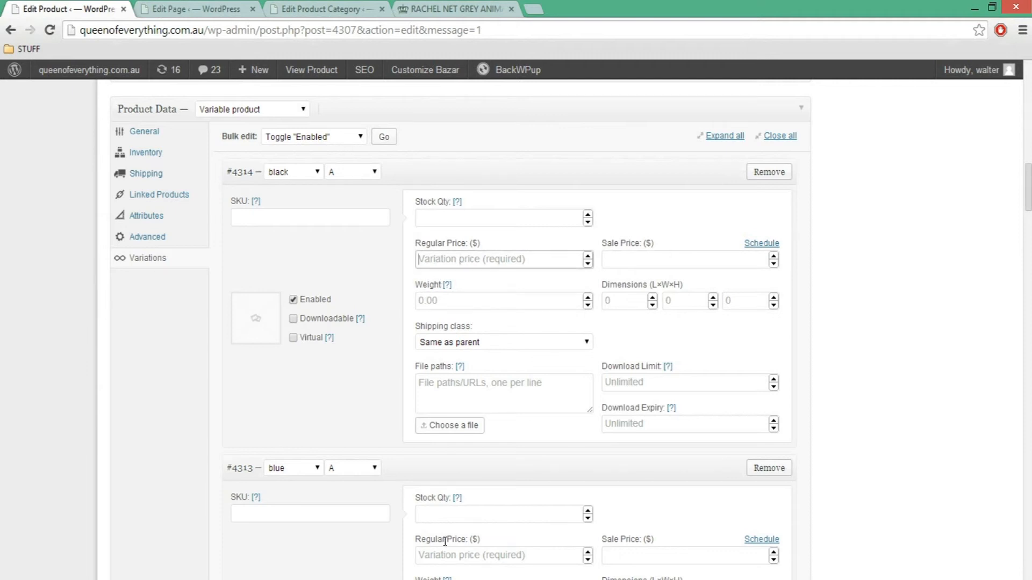
{"action": "left_click", "coordinate": [441, 550]}
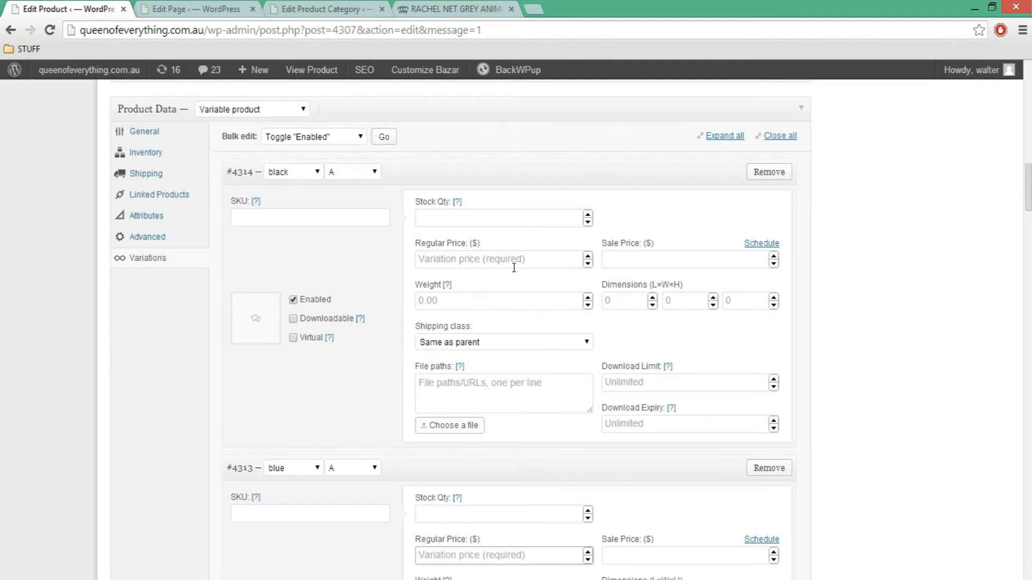
{"action": "left_click_drag", "start_coordinate": [1027, 185], "coordinate": [1026, 148]}
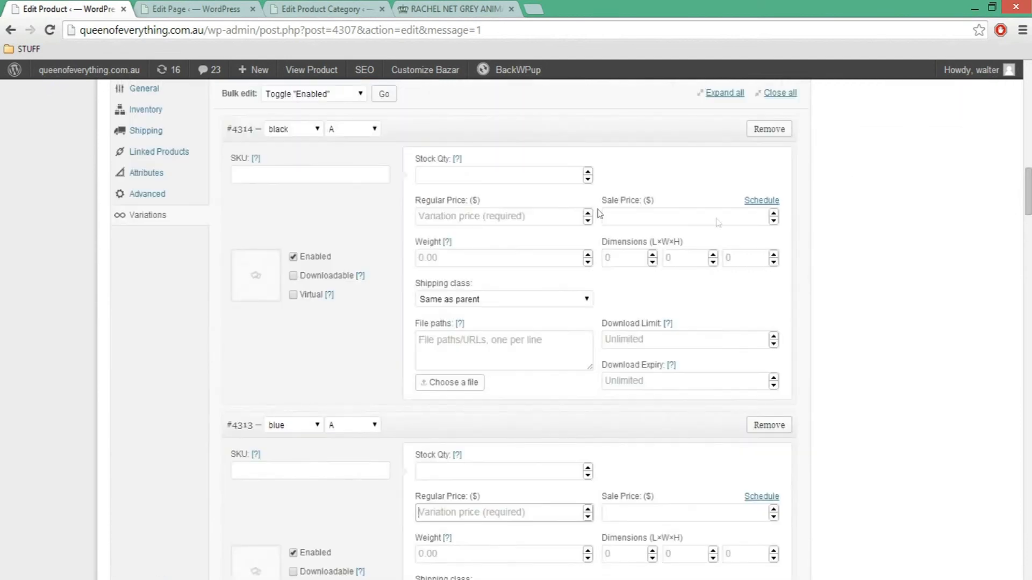
{"action": "left_click", "coordinate": [534, 213]}
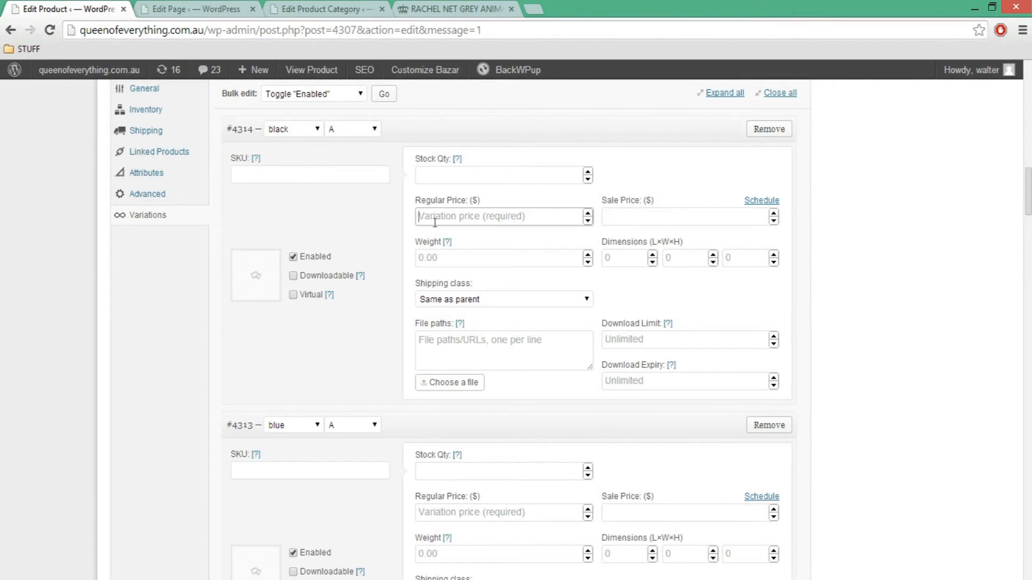
{"action": "type", "text": "99"}
{"action": "left_click", "coordinate": [467, 514]}
{"action": "type", "text": "99"}
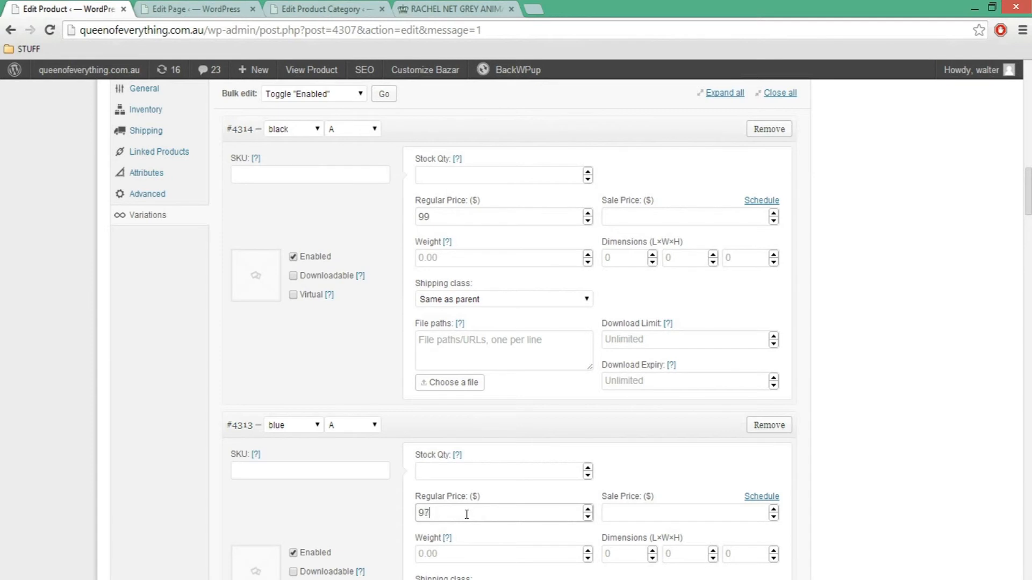
{"action": "left_click", "coordinate": [904, 369]}
Step: Change the regular price of the blue A variation to 99
{"action": "scroll", "coordinate": [904, 370], "scroll_direction": "down", "scroll_amount": 3}
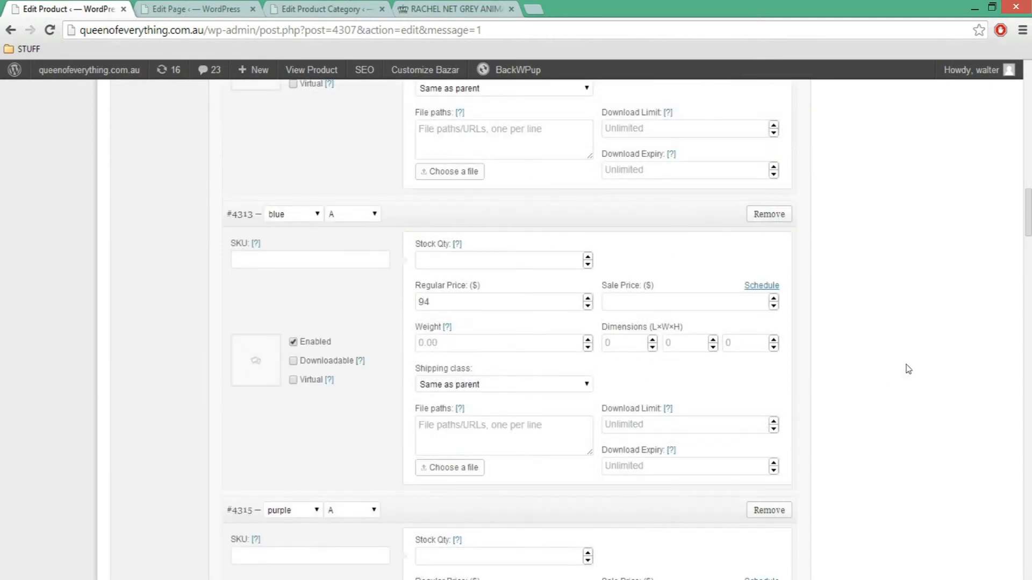
{"action": "left_click_drag", "start_coordinate": [1027, 225], "coordinate": [1024, 242]}
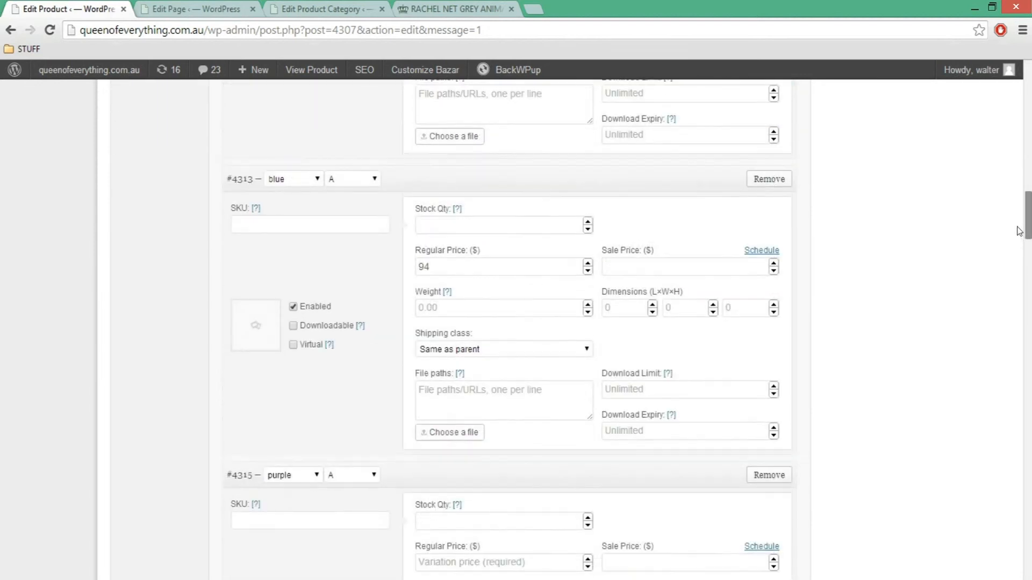
{"action": "left_click", "coordinate": [453, 267]}
{"action": "type", "text": "99"}
{"action": "key", "text": "ctrl+a"}
{"action": "type", "text": "99"}
Step: Clear the regular prices of the black A and blue A variations
{"action": "left_click_drag", "start_coordinate": [1027, 244], "coordinate": [1027, 264]}
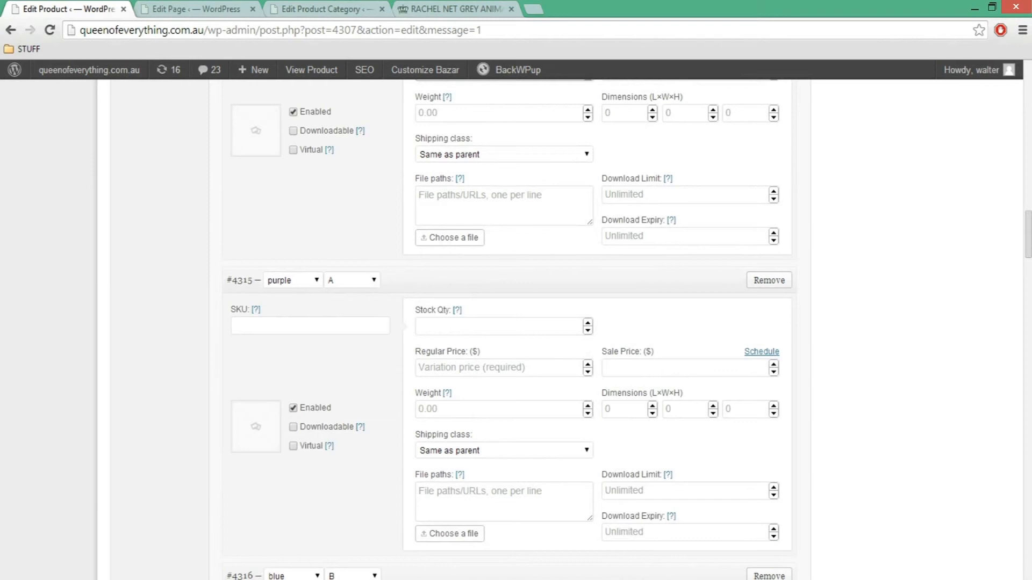
{"action": "left_click_drag", "start_coordinate": [1027, 252], "coordinate": [1024, 220]}
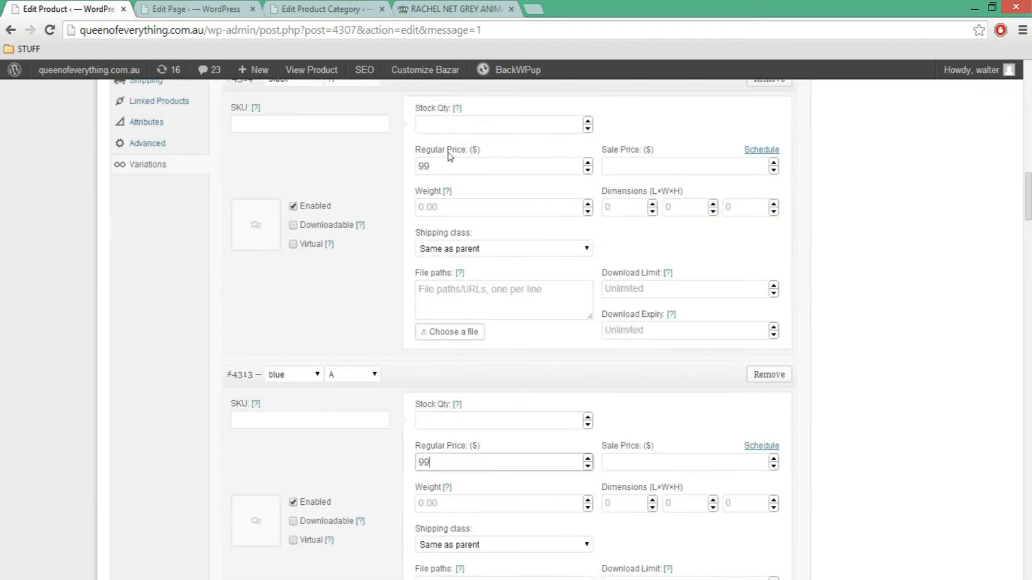
{"action": "left_click", "coordinate": [425, 169]}
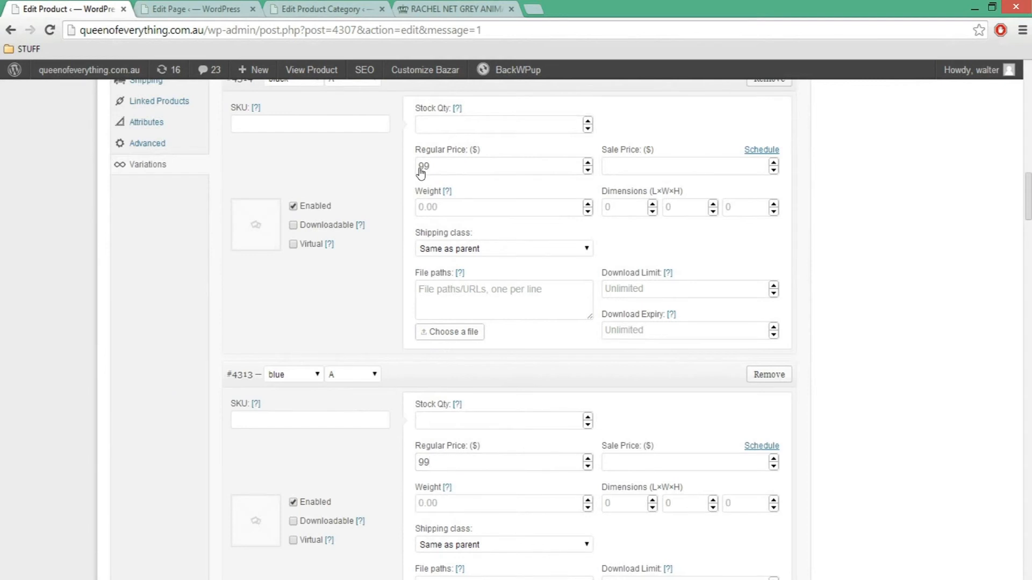
{"action": "left_click", "coordinate": [432, 169]}
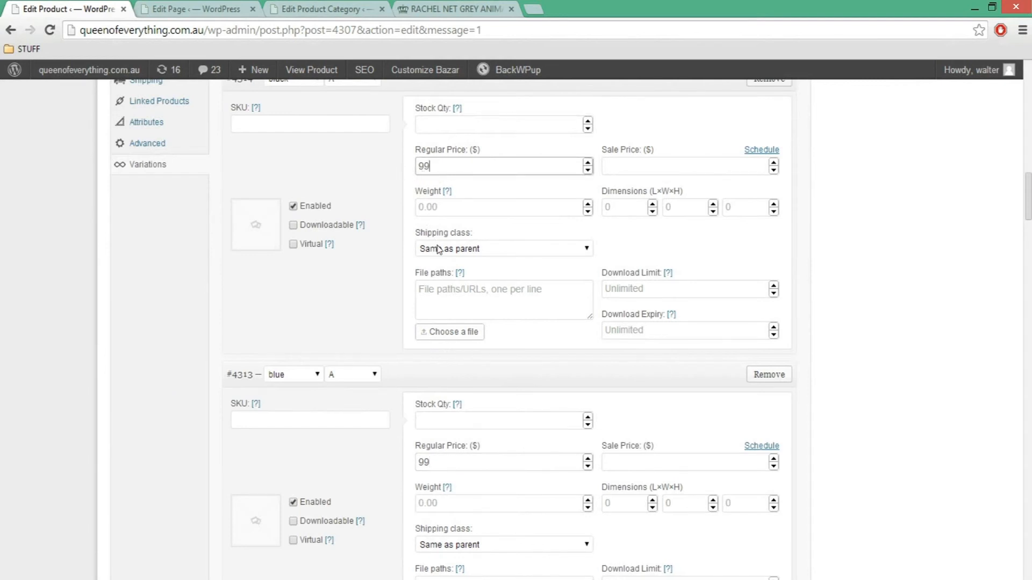
{"action": "key", "text": "ctrl+a"}
{"action": "key", "text": "BackSpace"}
{"action": "left_click", "coordinate": [457, 456]}
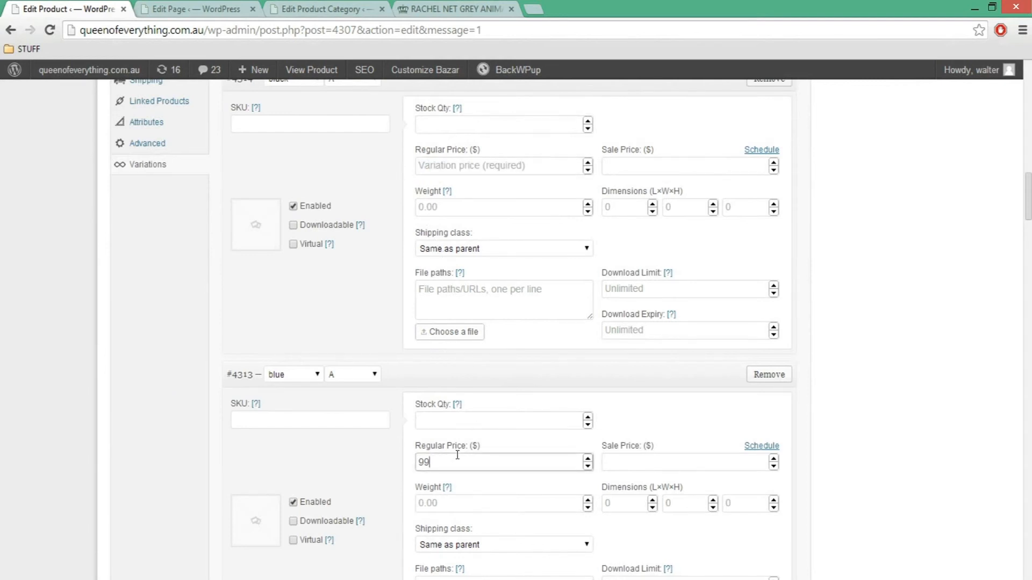
{"action": "key", "text": "BackSpace"}
{"action": "key", "text": "BackSpace"}
Step: Bulk edit the prices of all variations, setting the regular price to 99
{"action": "scroll", "coordinate": [289, 308], "scroll_direction": "up", "scroll_amount": 4}
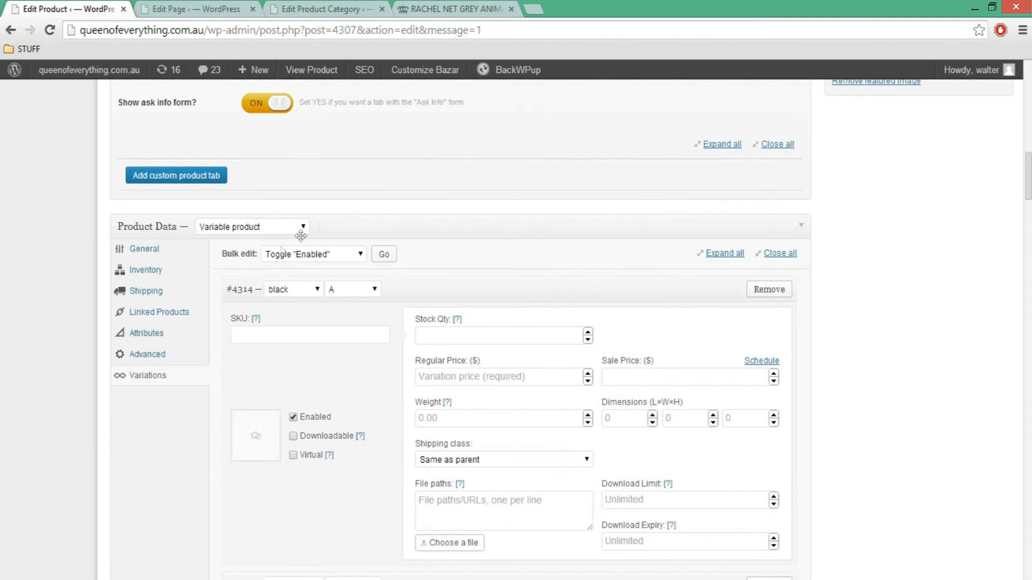
{"action": "left_click", "coordinate": [348, 258]}
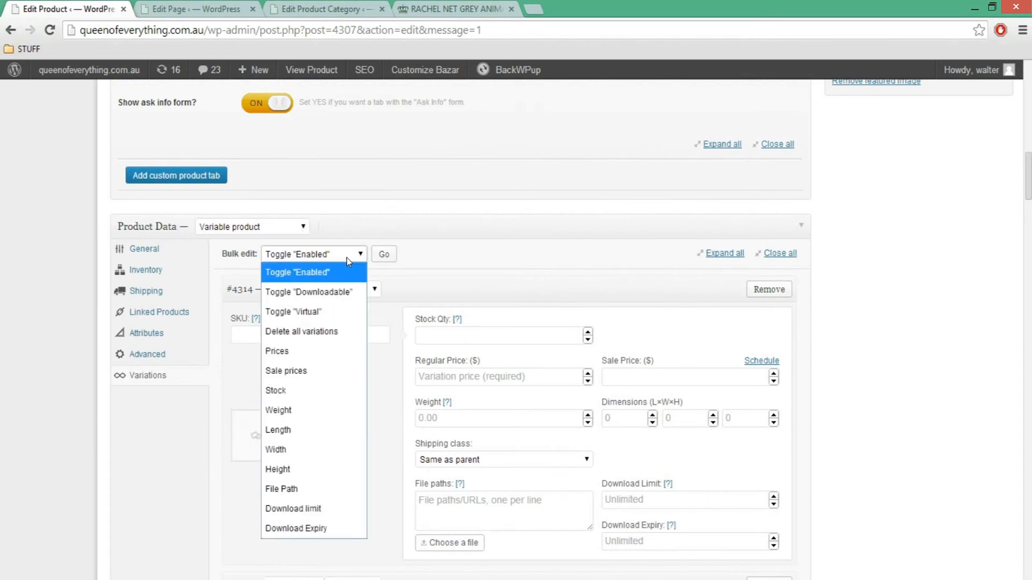
{"action": "left_click", "coordinate": [308, 355]}
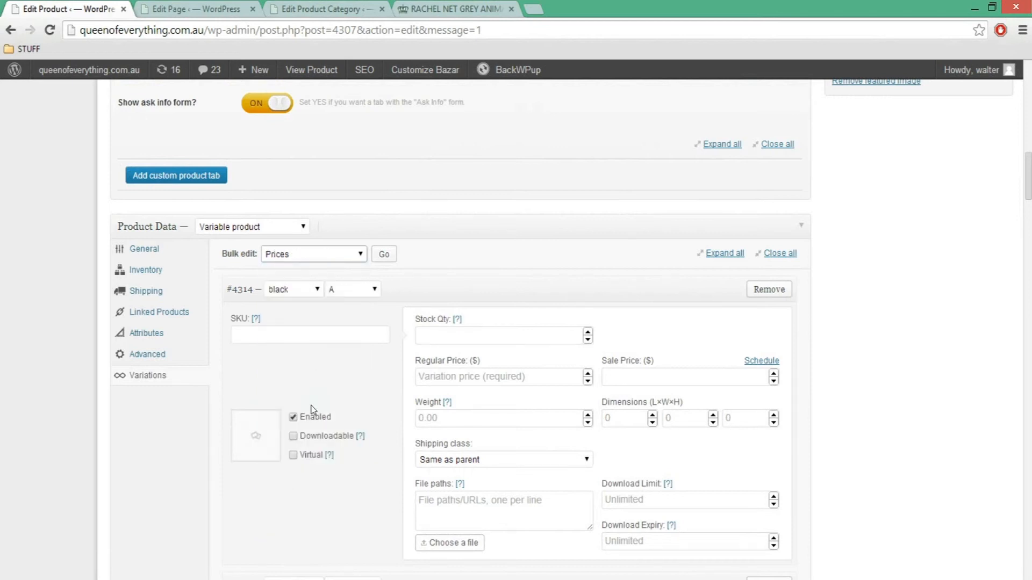
{"action": "left_click", "coordinate": [387, 257]}
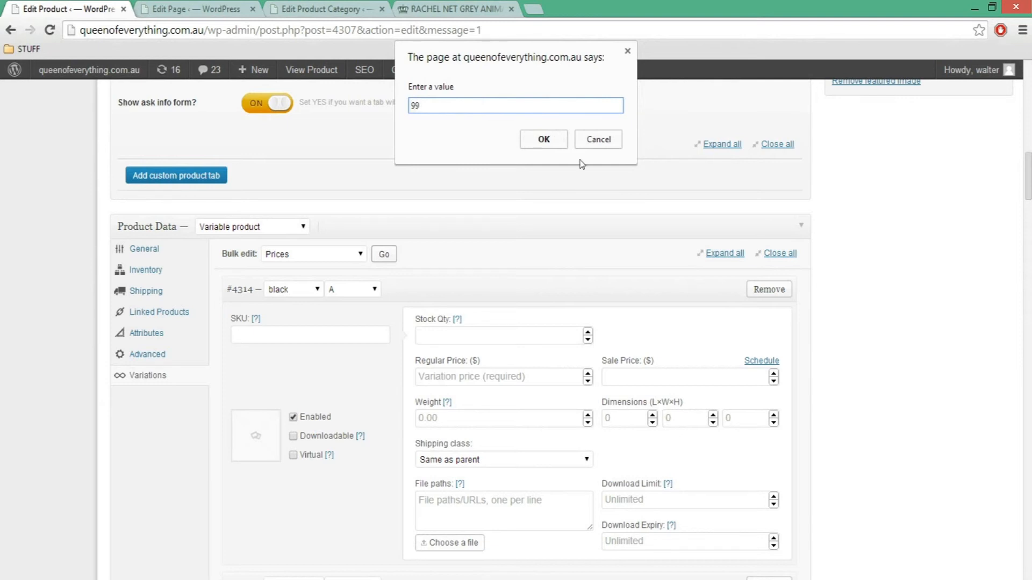
{"action": "left_click", "coordinate": [544, 139]}
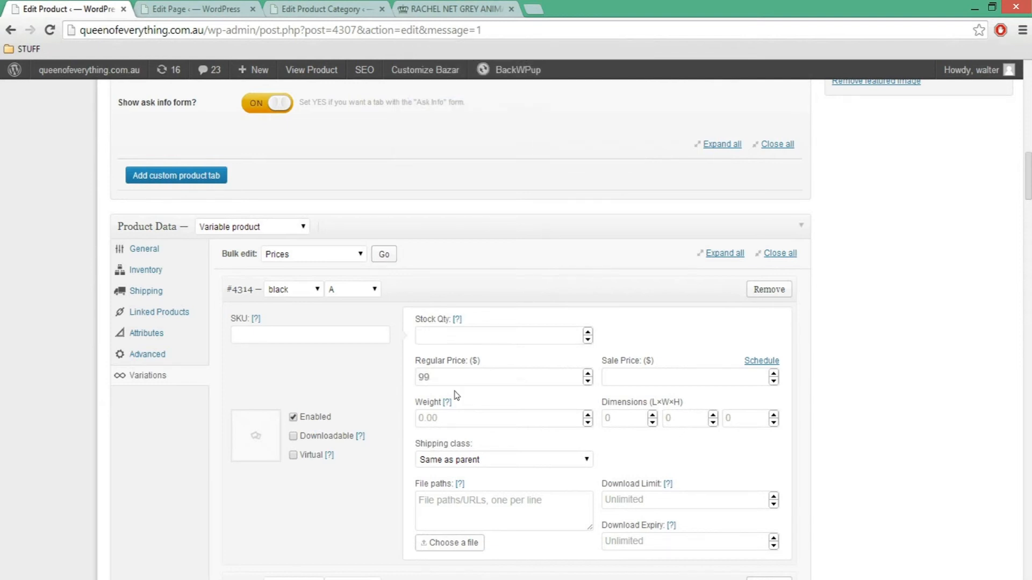
Step: Set the stock quantities of the size A variations: black to 5, blue to 3 and purple to 2
{"action": "left_click_drag", "start_coordinate": [1027, 256], "coordinate": [1022, 201]}
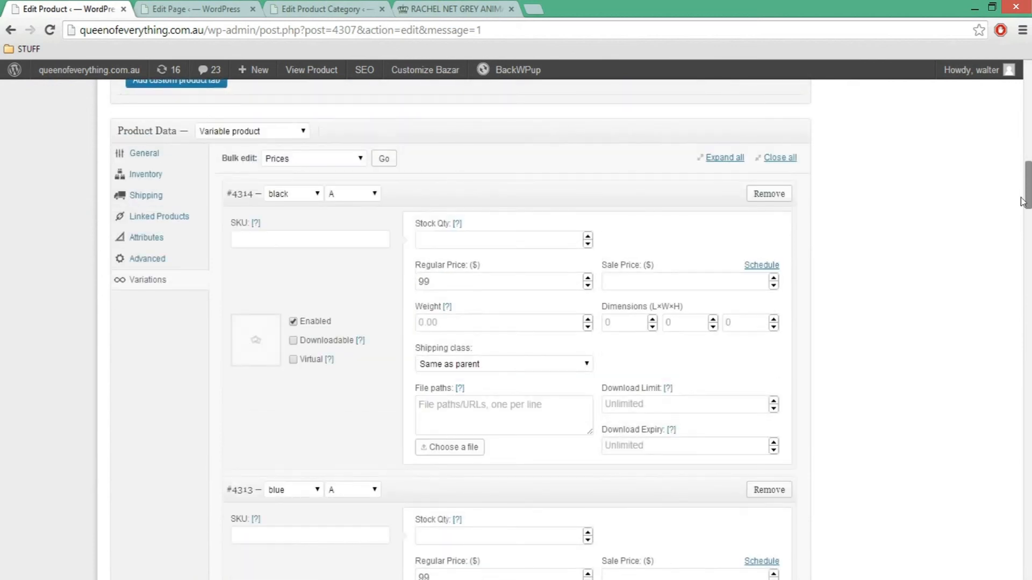
{"action": "left_click_drag", "start_coordinate": [1023, 202], "coordinate": [1023, 205]}
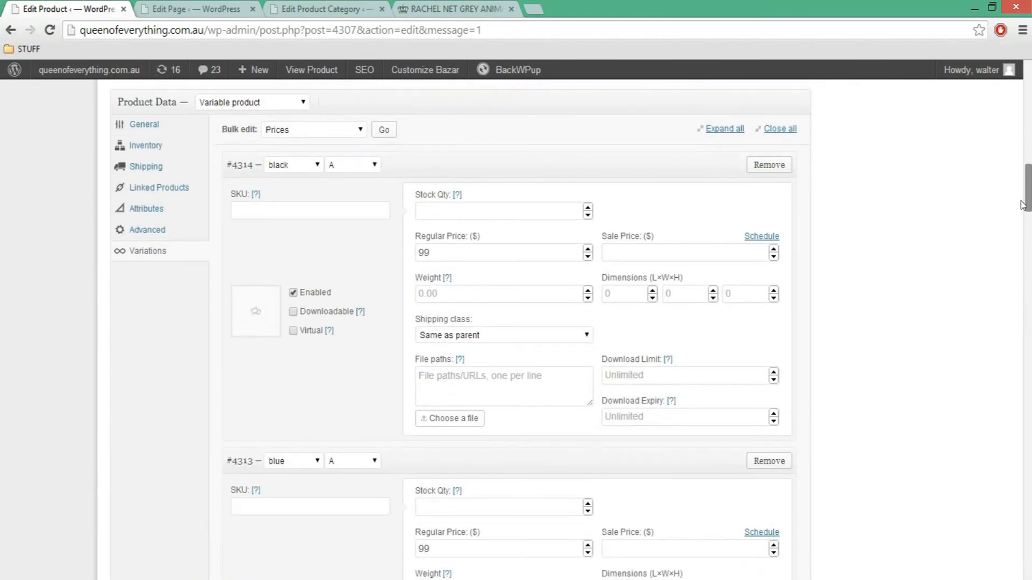
{"action": "left_click", "coordinate": [448, 212]}
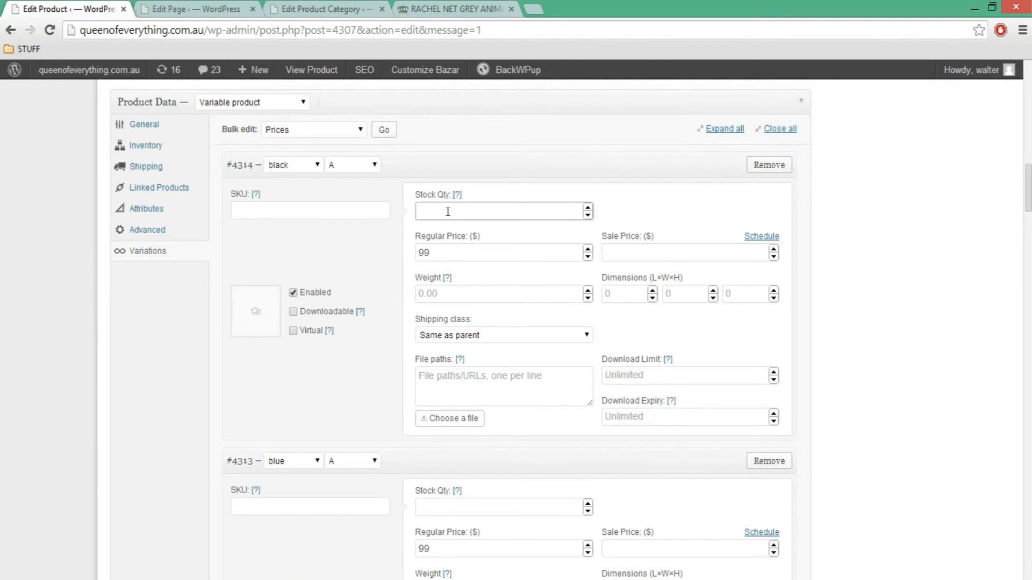
{"action": "scroll", "coordinate": [452, 343], "scroll_direction": "down", "scroll_amount": 3}
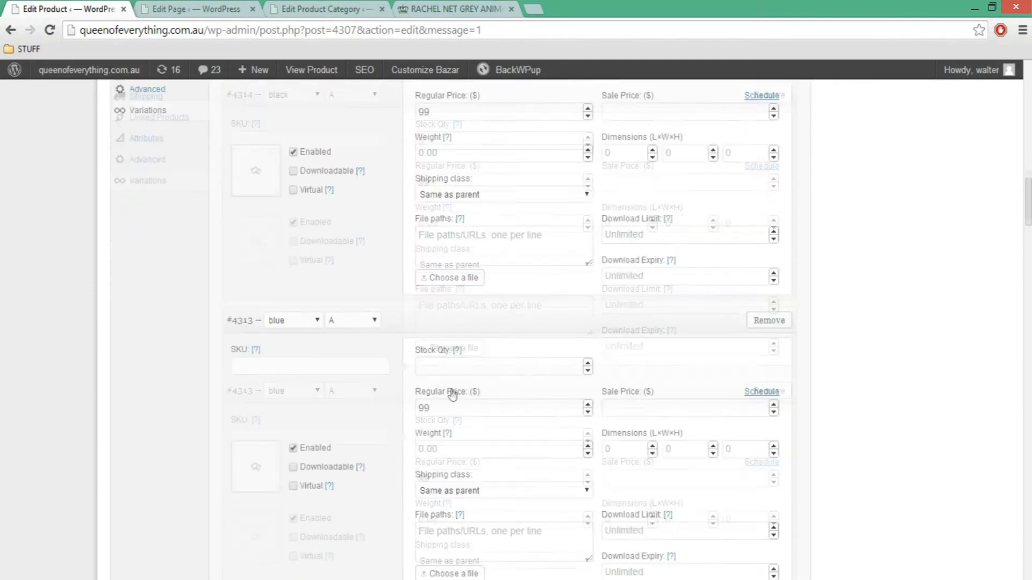
{"action": "left_click", "coordinate": [454, 365]}
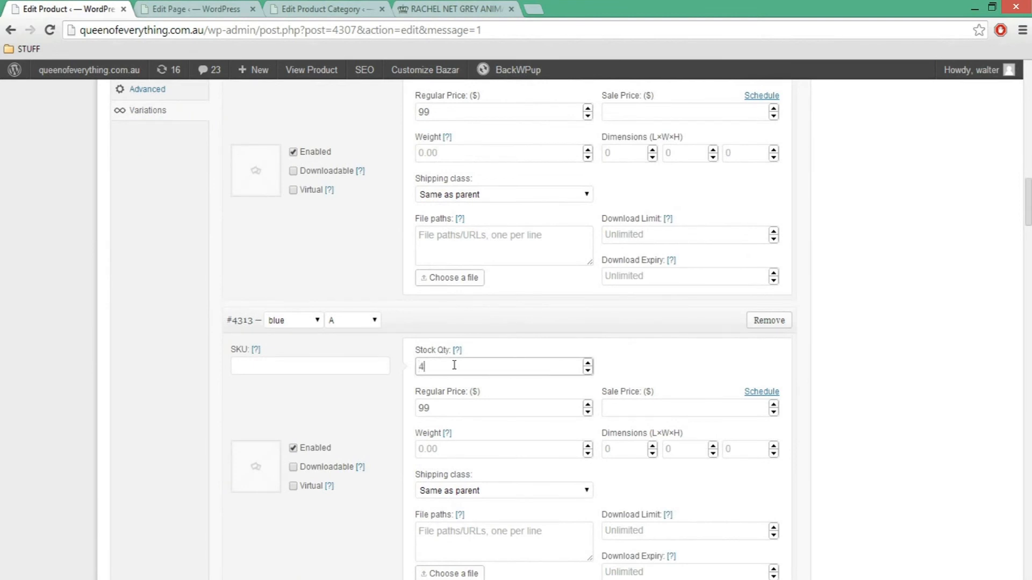
{"action": "key", "text": "BackSpace"}
{"action": "type", "text": "3"}
{"action": "scroll", "coordinate": [846, 366], "scroll_direction": "down", "scroll_amount": 6}
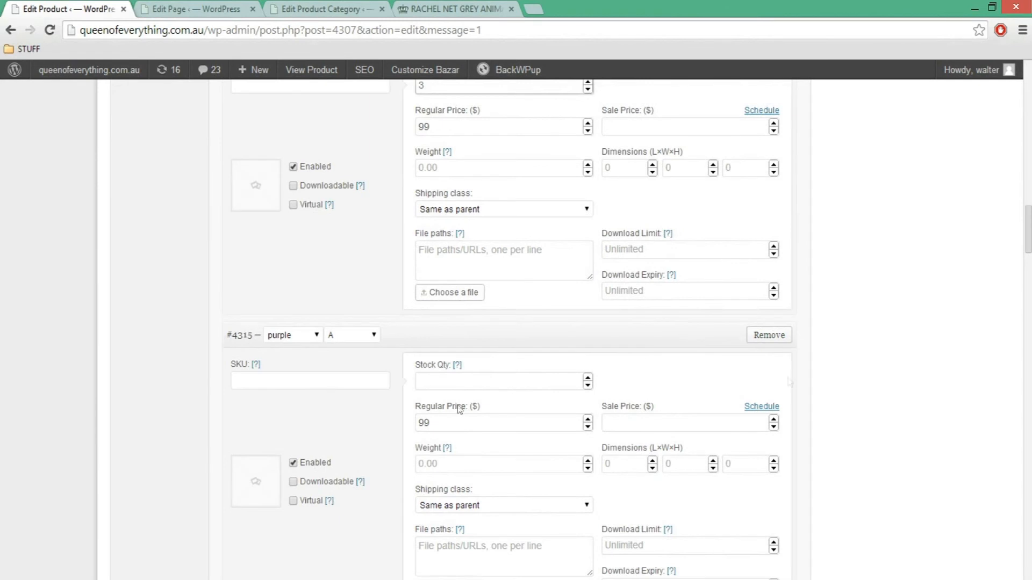
{"action": "left_click", "coordinate": [434, 384]}
{"action": "type", "text": "2"}
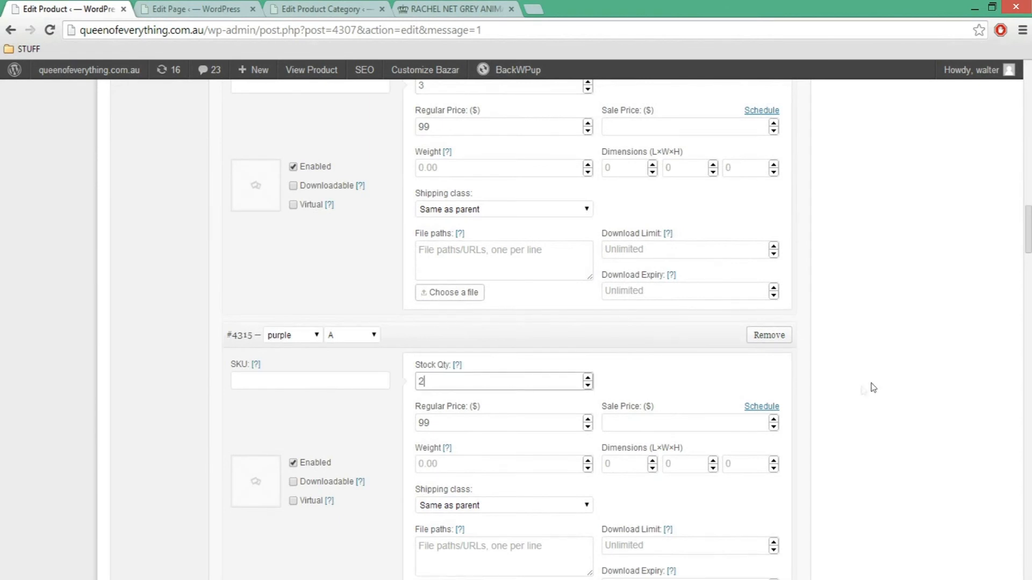
Step: Check the product-level stock quantity in the inventory settings
{"action": "left_click_drag", "start_coordinate": [1030, 243], "coordinate": [1015, 202]}
{"action": "scroll", "coordinate": [1027, 204], "scroll_direction": "down", "scroll_amount": 1}
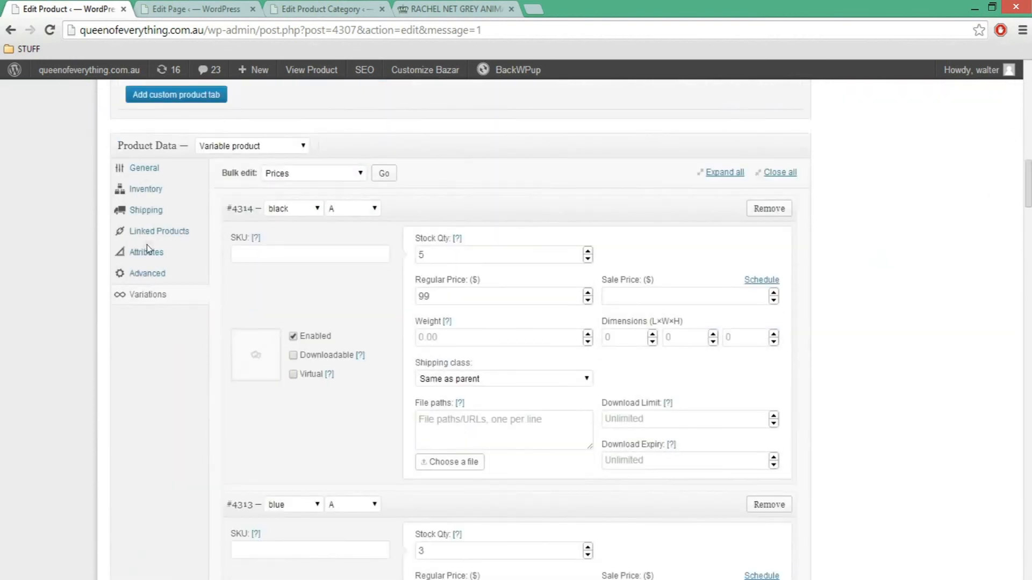
{"action": "left_click", "coordinate": [153, 194]}
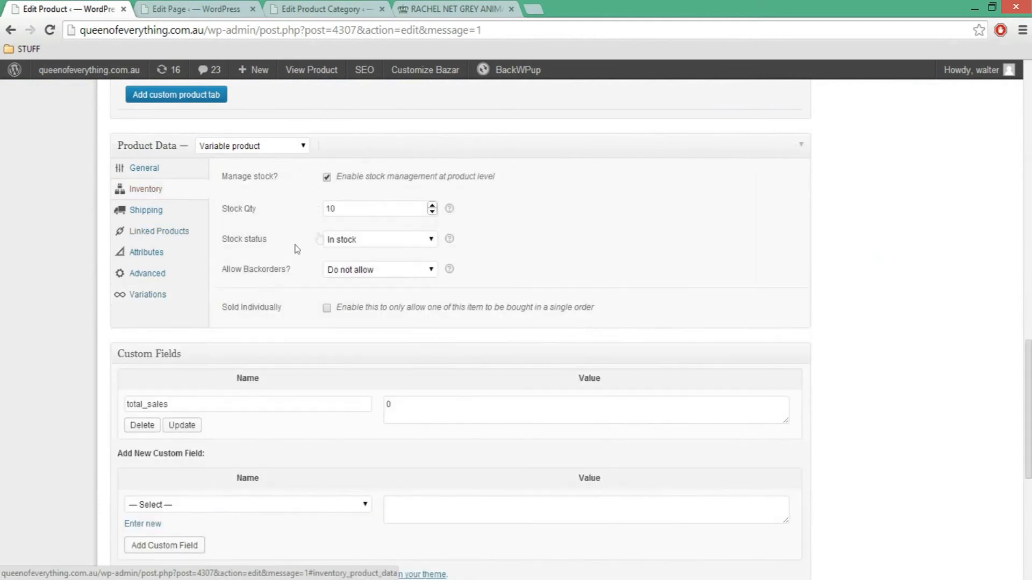
{"action": "double_click", "coordinate": [323, 211]}
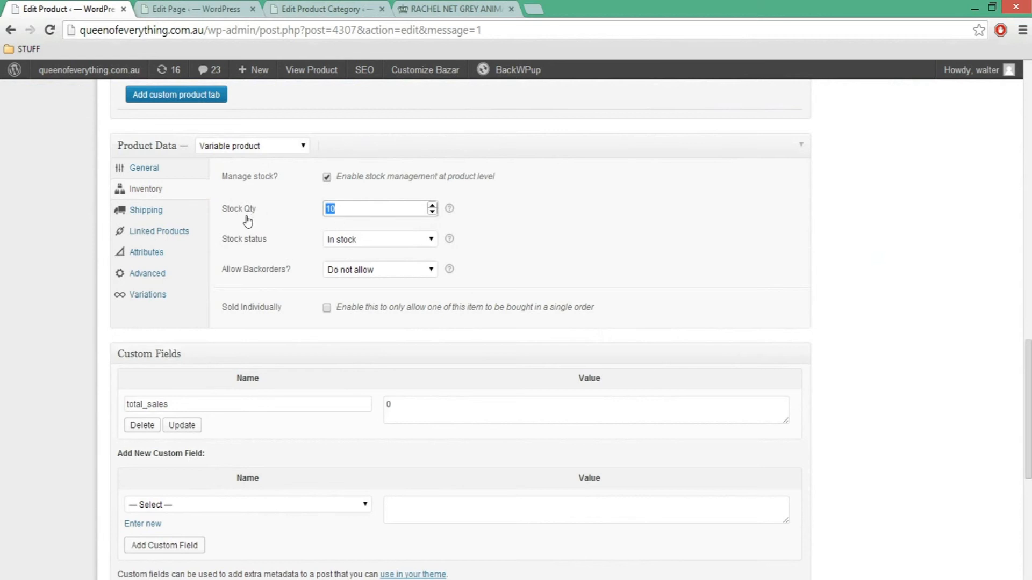
Step: Set the stock quantity of the blue B variation to 0 and of the blue C variation to 10
{"action": "left_click", "coordinate": [147, 296]}
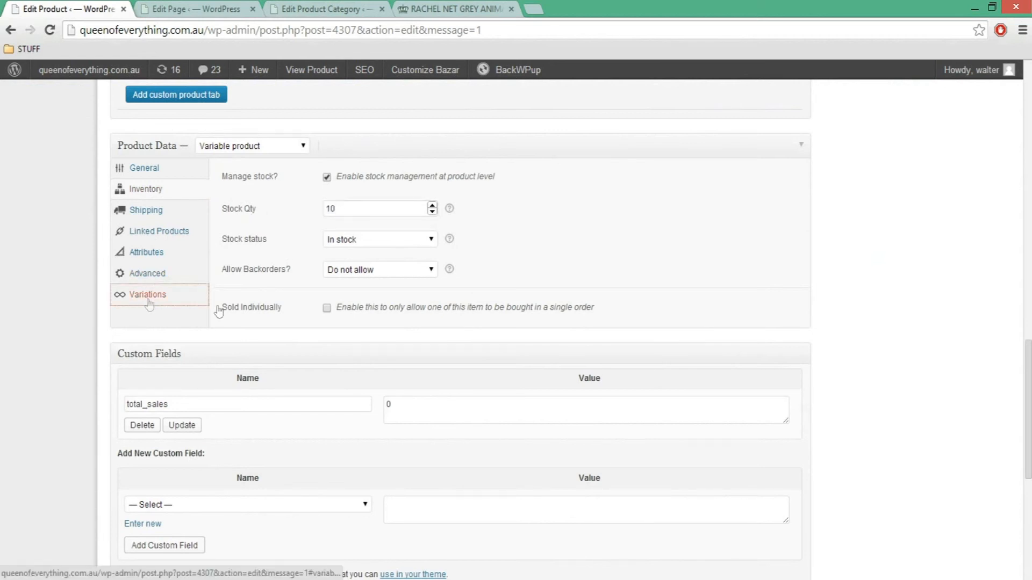
{"action": "scroll", "coordinate": [435, 301], "scroll_direction": "down", "scroll_amount": 9}
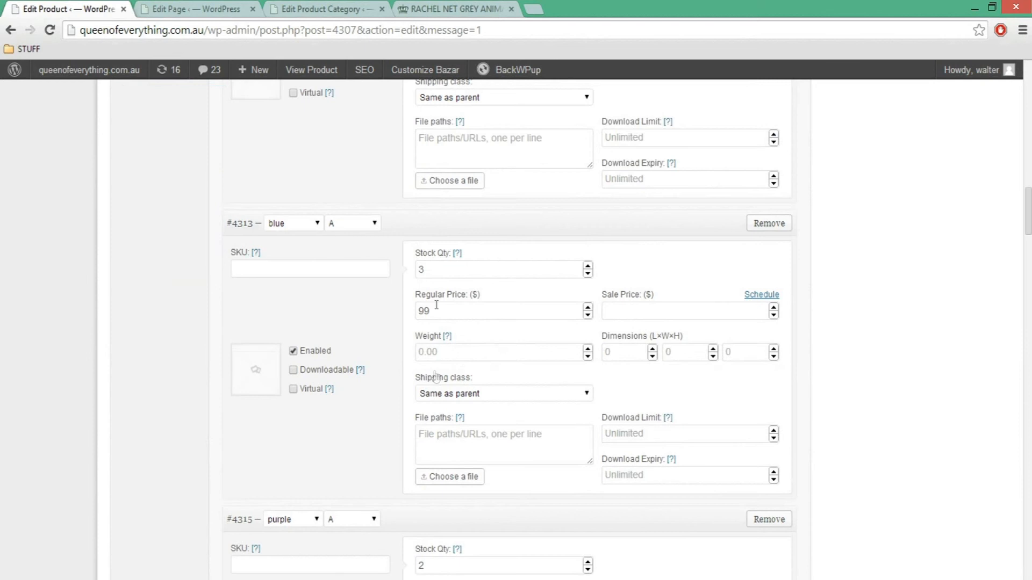
{"action": "scroll", "coordinate": [434, 362], "scroll_direction": "up", "scroll_amount": 1}
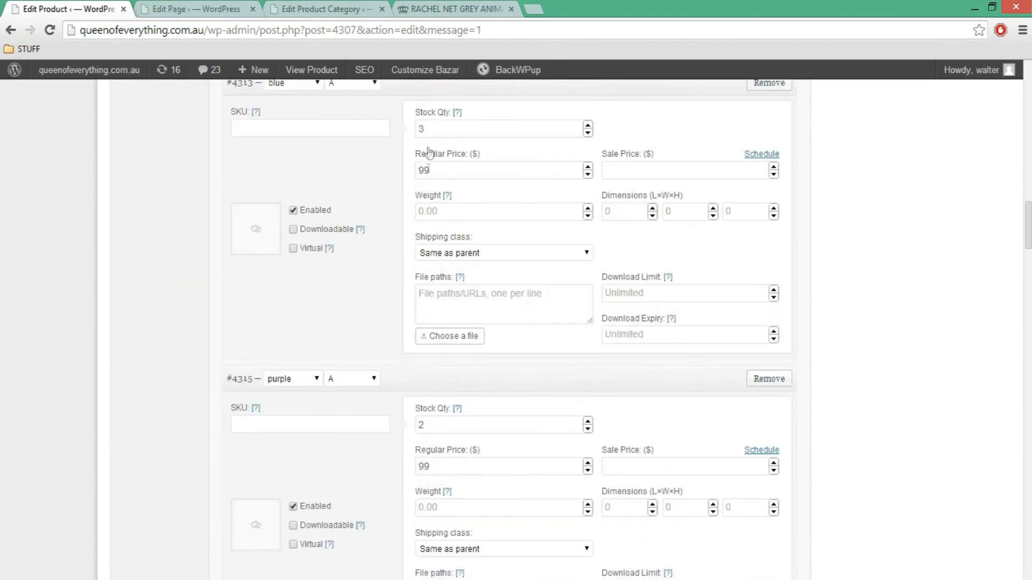
{"action": "scroll", "coordinate": [433, 405], "scroll_direction": "up", "scroll_amount": 4}
{"action": "scroll", "coordinate": [430, 149], "scroll_direction": "up", "scroll_amount": 4}
{"action": "scroll", "coordinate": [427, 236], "scroll_direction": "down", "scroll_amount": 15}
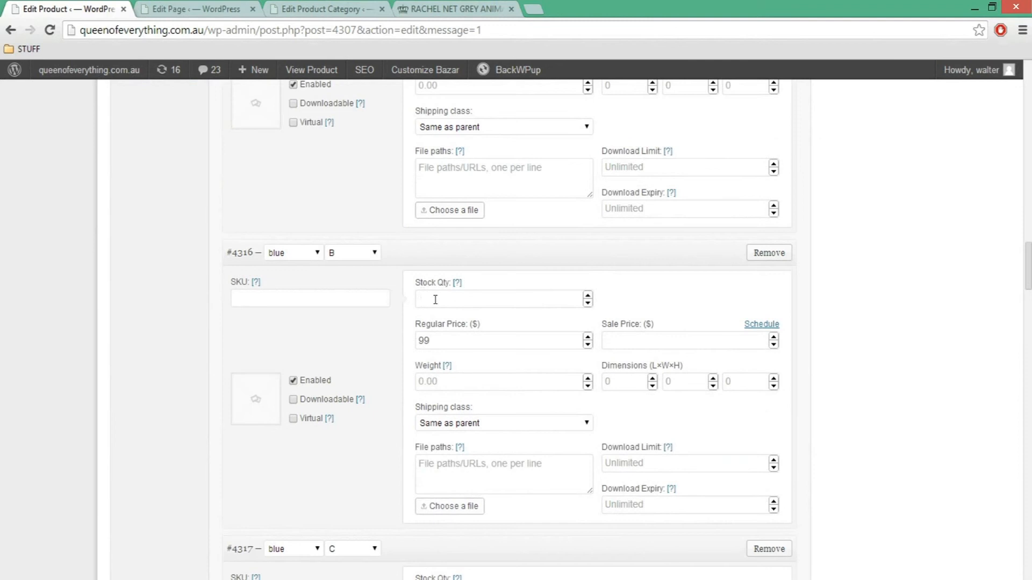
{"action": "left_click", "coordinate": [435, 300]}
{"action": "type", "text": "0"}
{"action": "scroll", "coordinate": [429, 319], "scroll_direction": "down", "scroll_amount": 6}
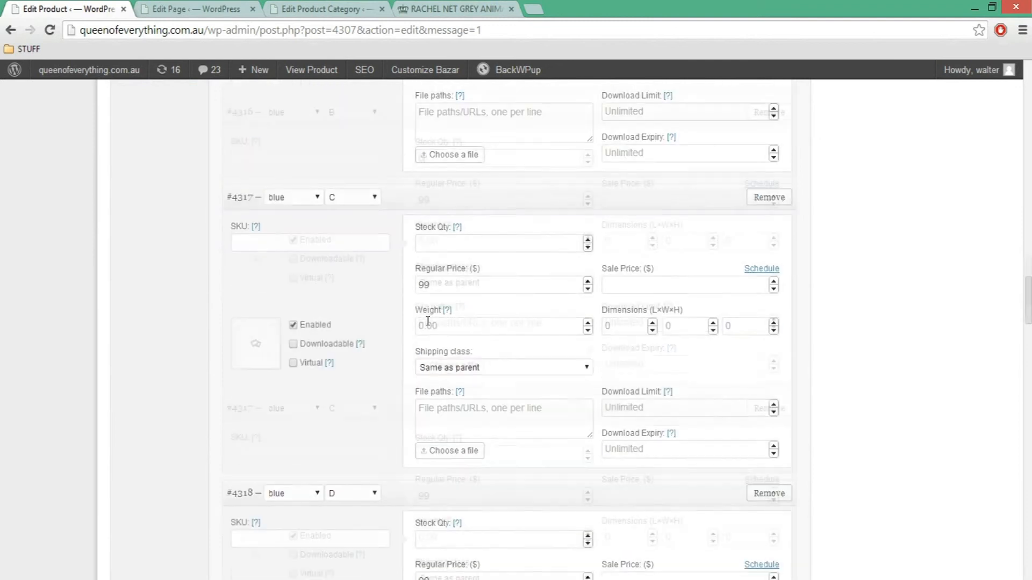
{"action": "left_click", "coordinate": [452, 251]}
{"action": "type", "text": "0"}
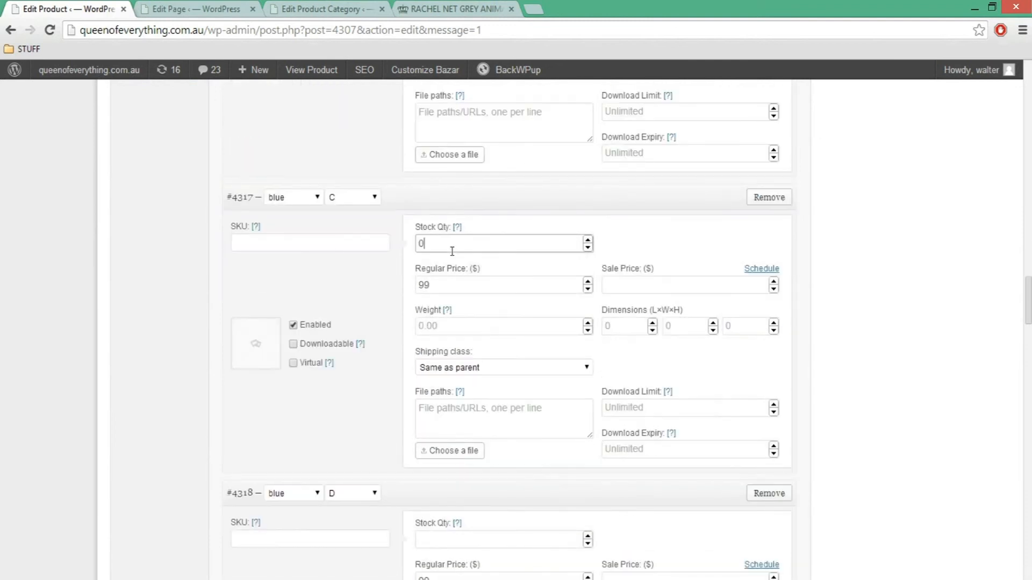
{"action": "type", "text": "10"}
Step: Change the stock quantity of the blue B variation to 1
{"action": "scroll", "coordinate": [409, 246], "scroll_direction": "up", "scroll_amount": 5}
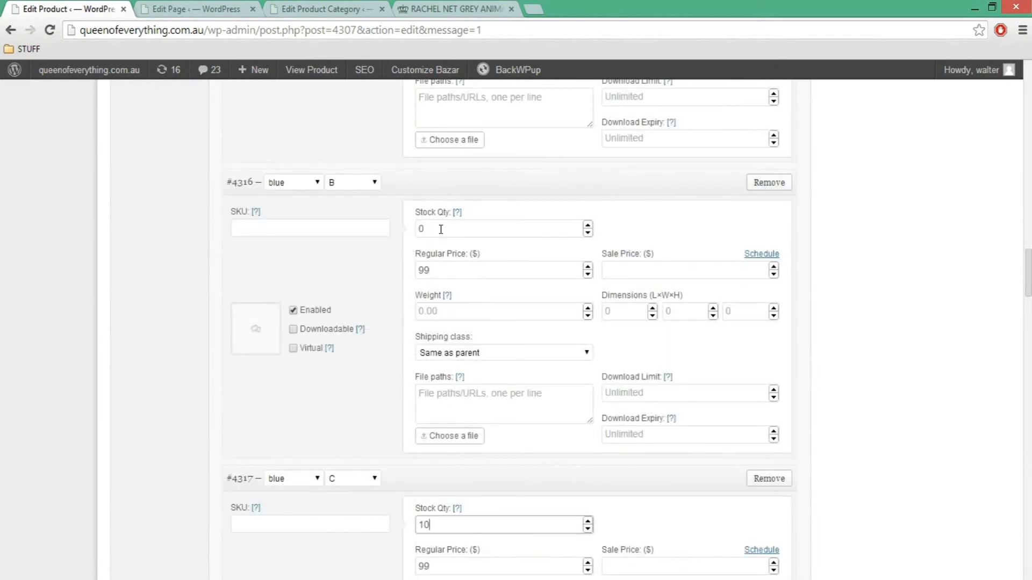
{"action": "left_click", "coordinate": [409, 229]}
{"action": "type", "text": "1"}
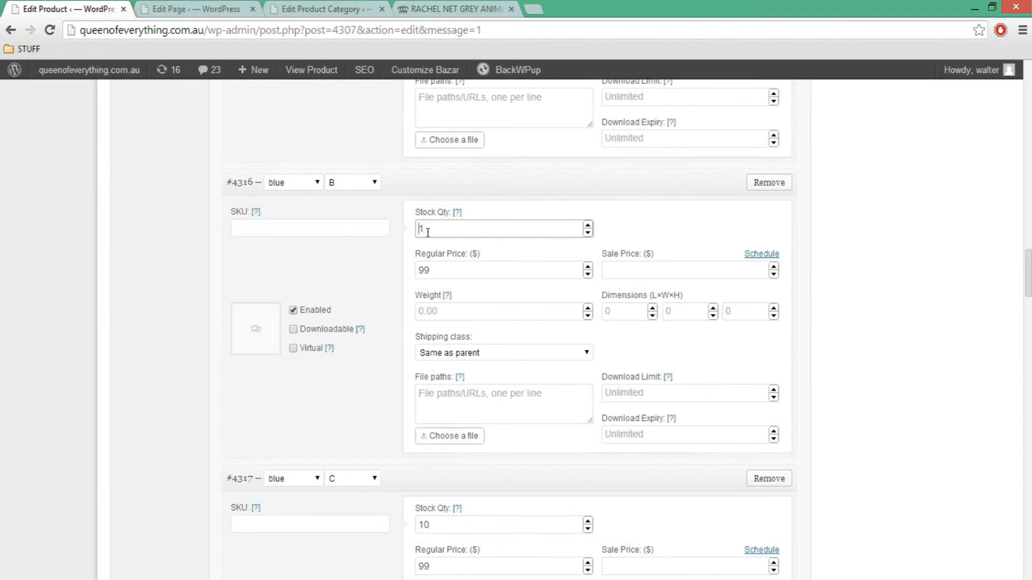
Step: Compare the size A variations' stock quantities with the product-level stock quantity and read its help note
{"action": "scroll", "coordinate": [479, 398], "scroll_direction": "up", "scroll_amount": 12}
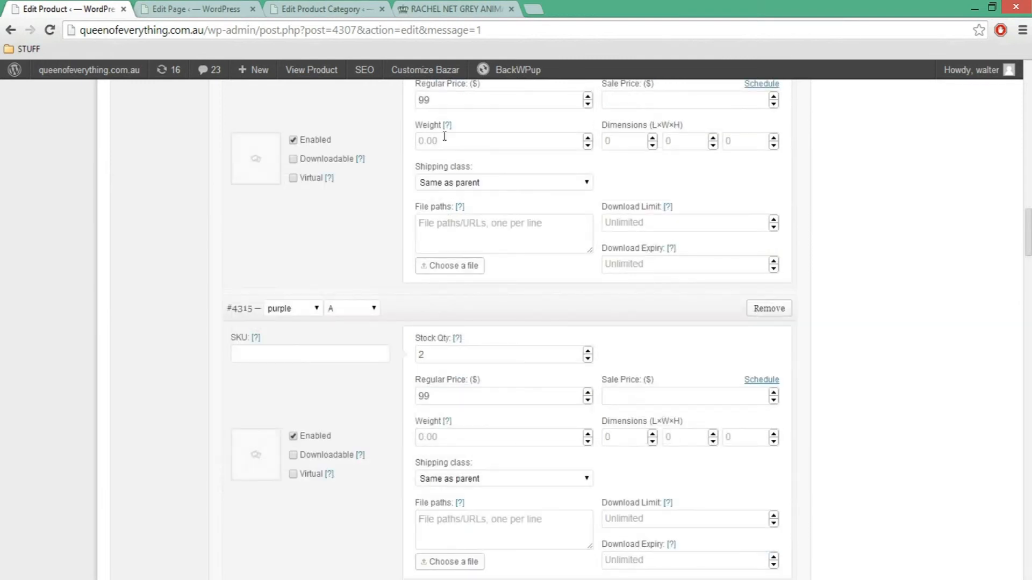
{"action": "scroll", "coordinate": [446, 163], "scroll_direction": "up", "scroll_amount": 4}
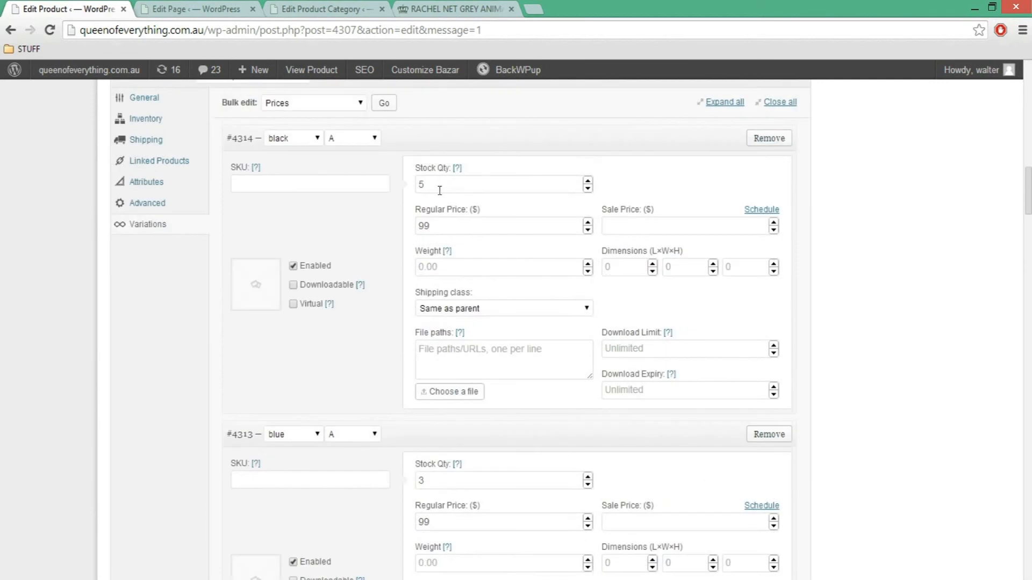
{"action": "left_click", "coordinate": [438, 192]}
{"action": "scroll", "coordinate": [421, 360], "scroll_direction": "up", "scroll_amount": 1}
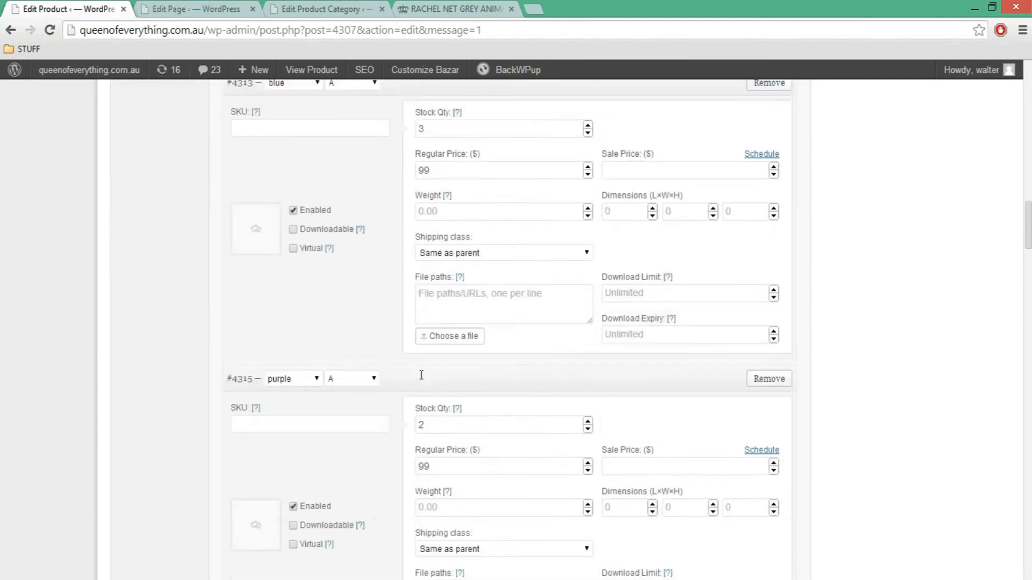
{"action": "left_click", "coordinate": [161, 194]}
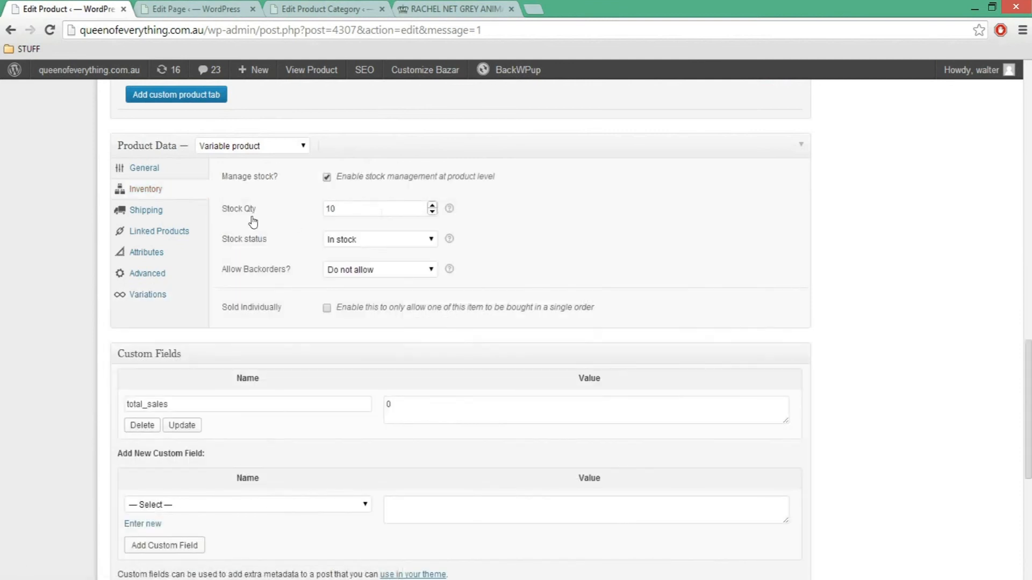
{"action": "mouse_move", "coordinate": [450, 212]}
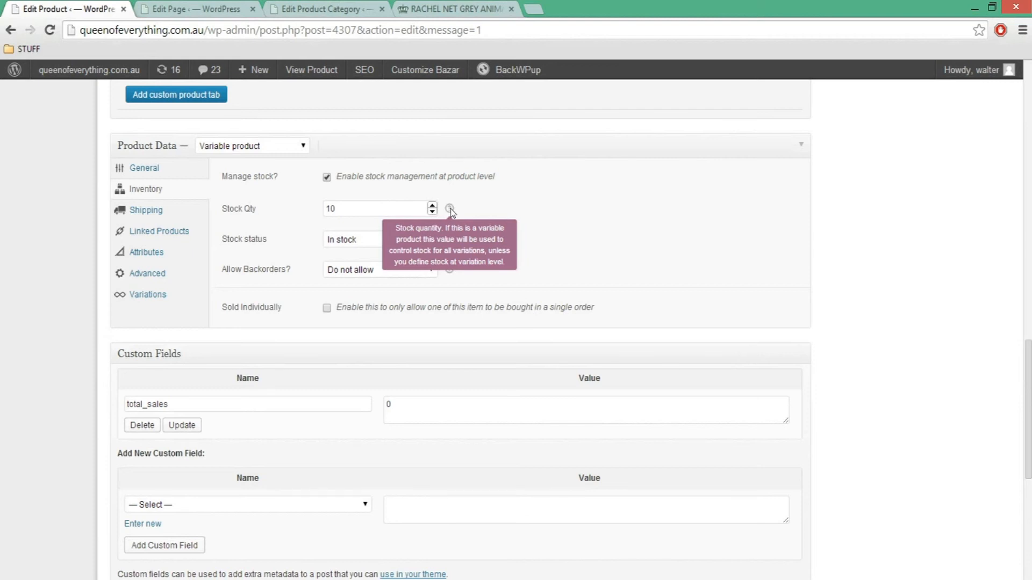
{"action": "left_click", "coordinate": [336, 210]}
{"action": "double_click", "coordinate": [320, 213]}
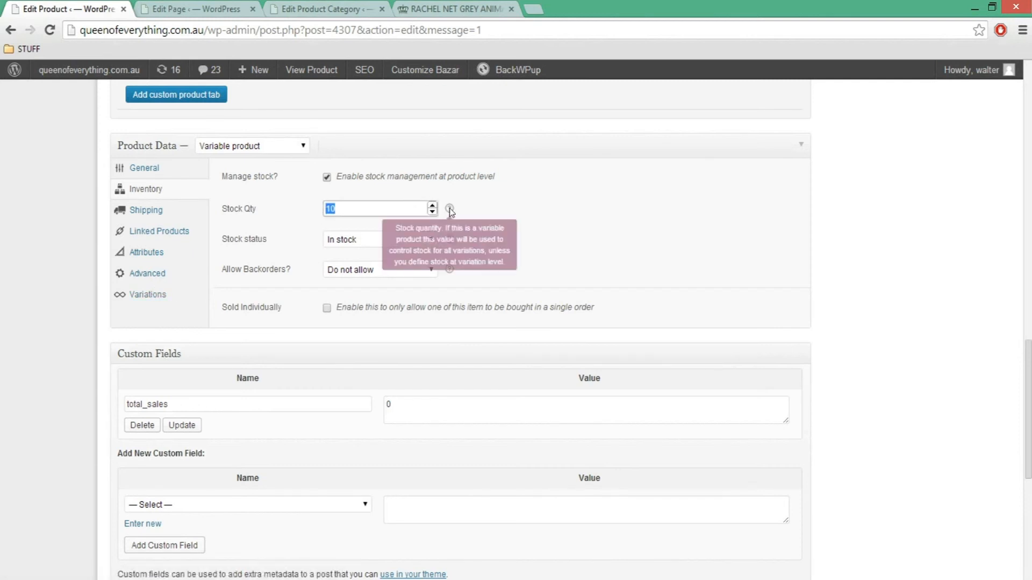
Step: Look through the remaining variations' stock quantities, down to the black C and black D variations
{"action": "left_click", "coordinate": [171, 296]}
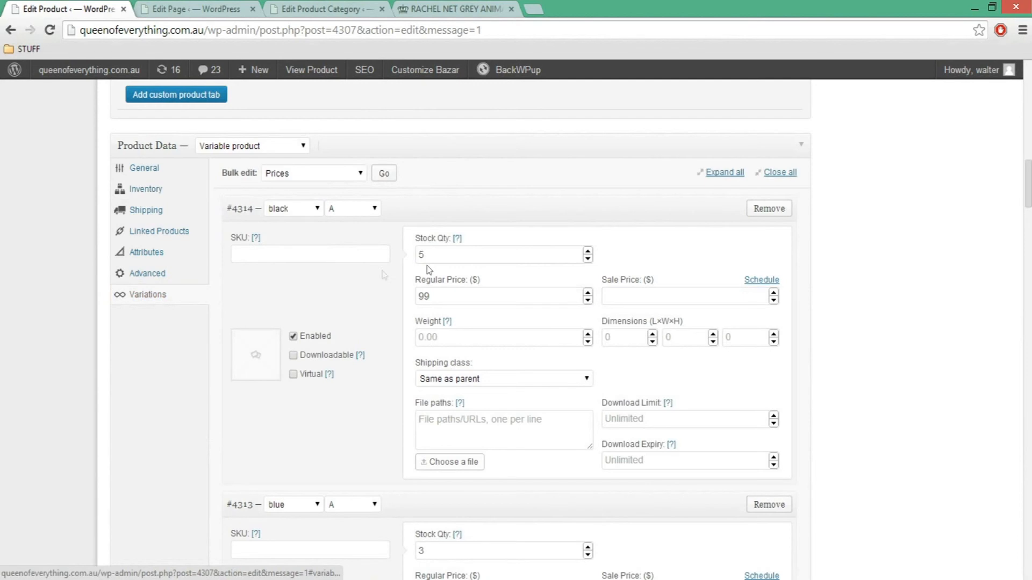
{"action": "scroll", "coordinate": [468, 410], "scroll_direction": "down", "scroll_amount": 14}
{"action": "scroll", "coordinate": [472, 369], "scroll_direction": "down", "scroll_amount": 10}
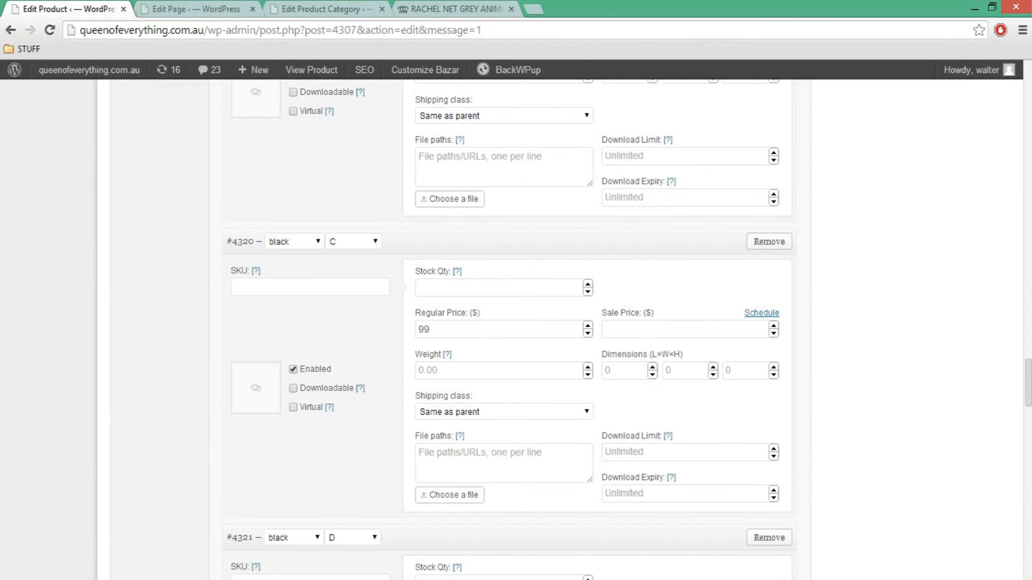
{"action": "left_click_drag", "start_coordinate": [1030, 406], "coordinate": [978, 391]}
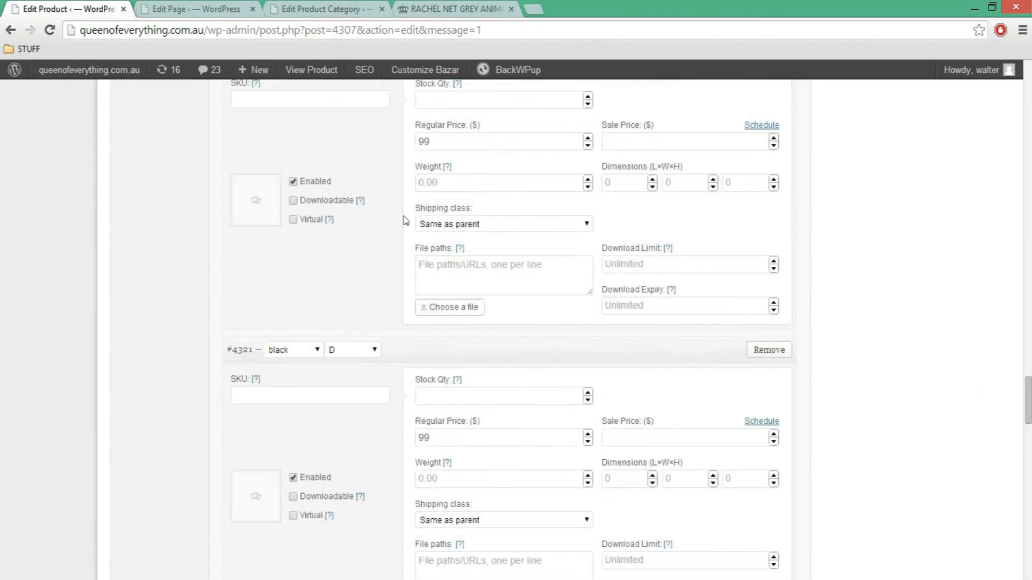
{"action": "scroll", "coordinate": [430, 177], "scroll_direction": "up", "scroll_amount": 3}
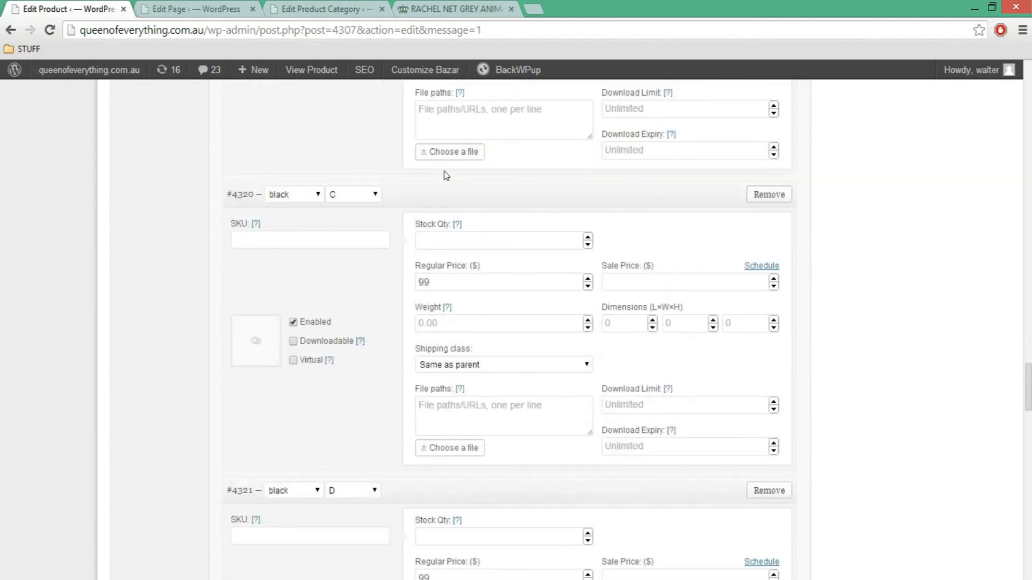
{"action": "left_click", "coordinate": [440, 240]}
Step: Review the weight and dimension fields of the black A variation
{"action": "left_click_drag", "start_coordinate": [1027, 387], "coordinate": [1027, 193]}
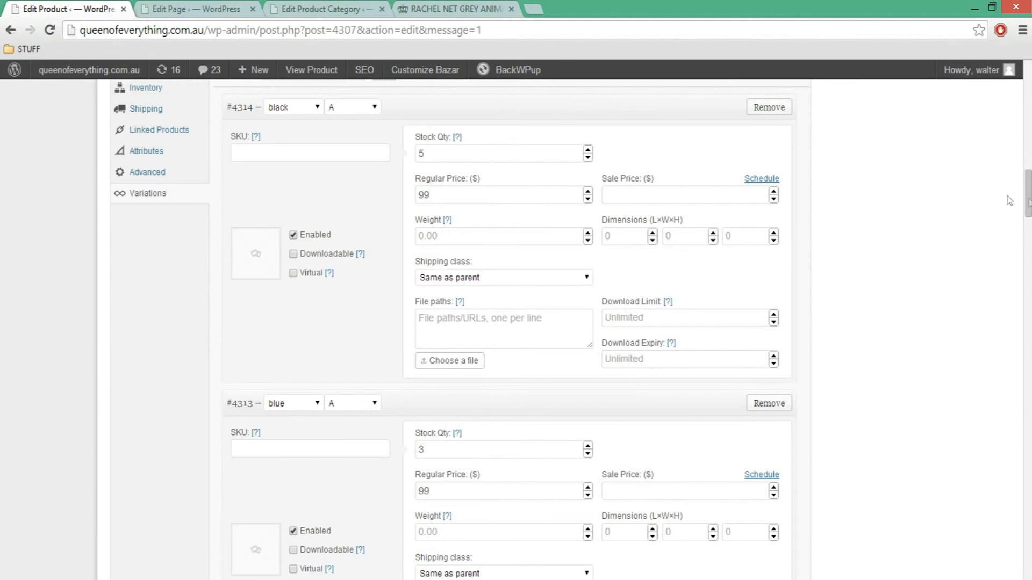
{"action": "left_click", "coordinate": [446, 239]}
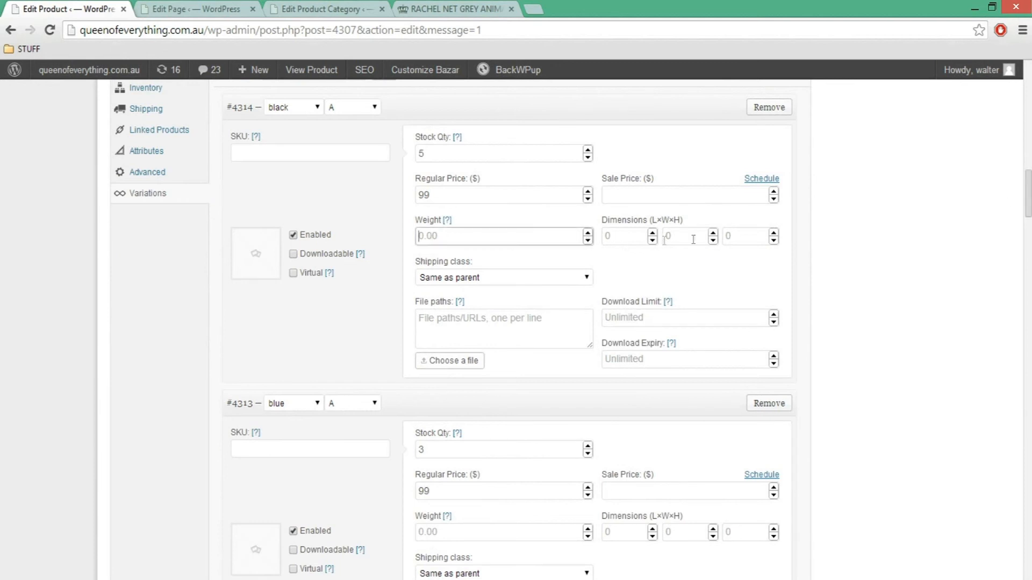
{"action": "key", "text": "Tab"}
{"action": "key", "text": "Tab"}
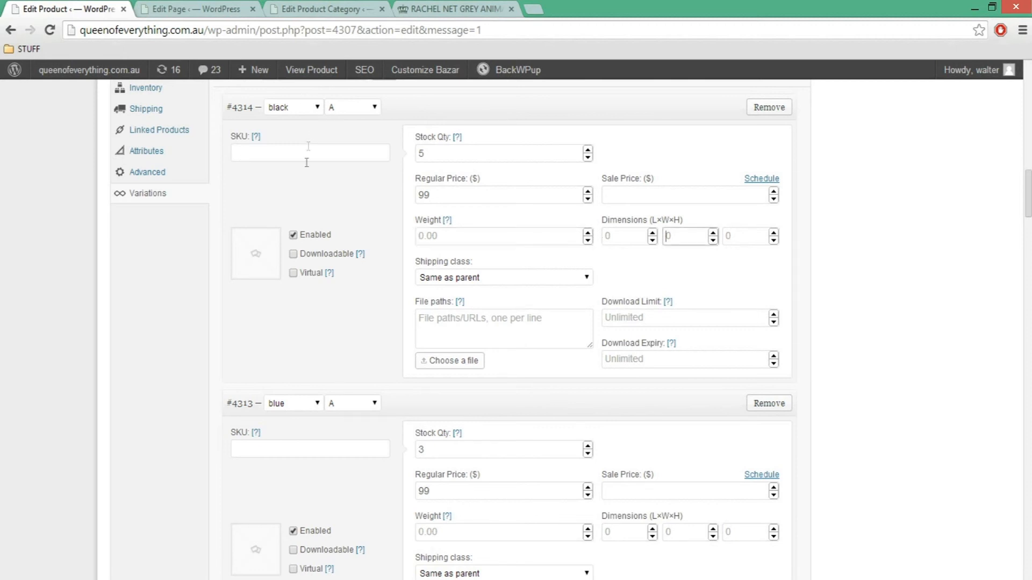
Step: Choose Weight as the bulk edit option for the variations
{"action": "scroll", "coordinate": [286, 215], "scroll_direction": "up", "scroll_amount": 1}
{"action": "left_click", "coordinate": [324, 145]}
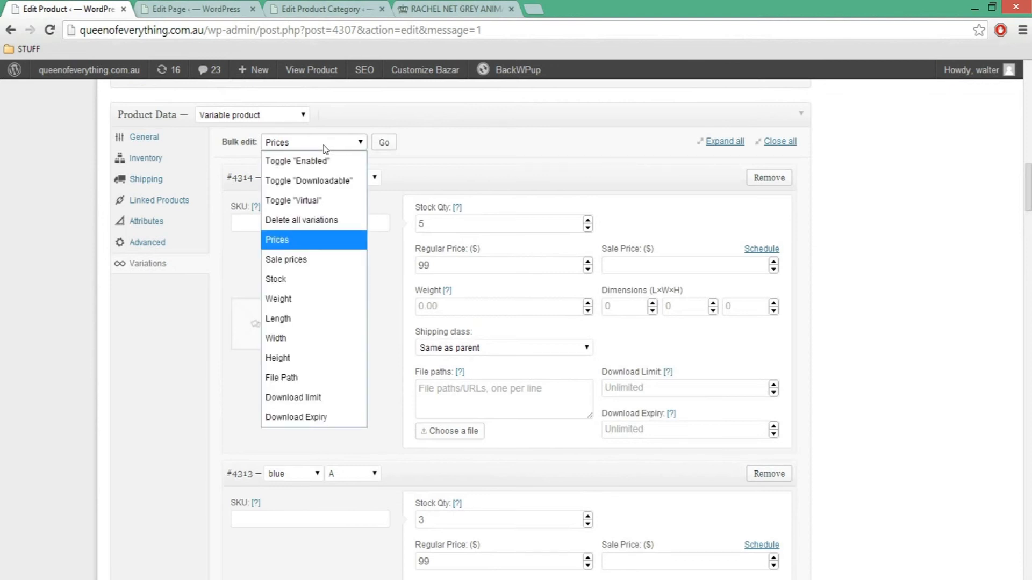
{"action": "left_click", "coordinate": [300, 305]}
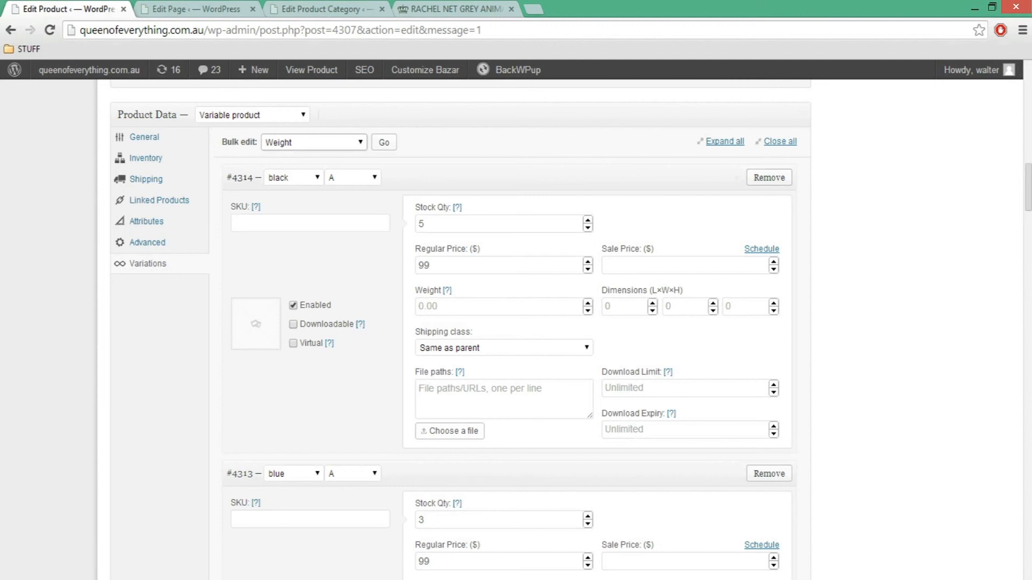
Step: Update the published sample product to save its variation changes
{"action": "left_click_drag", "start_coordinate": [1028, 193], "coordinate": [1024, 110]}
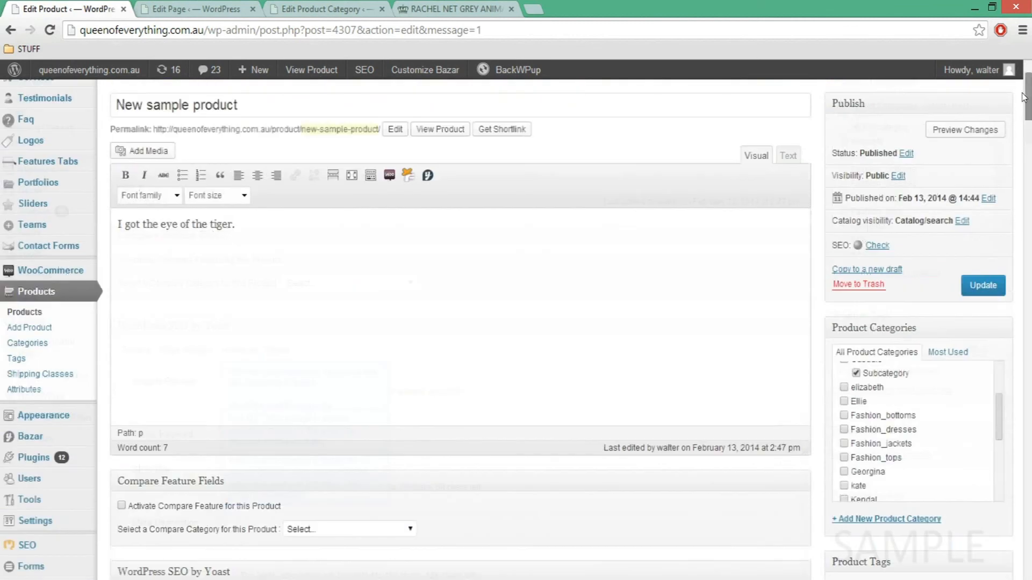
{"action": "left_click", "coordinate": [976, 285]}
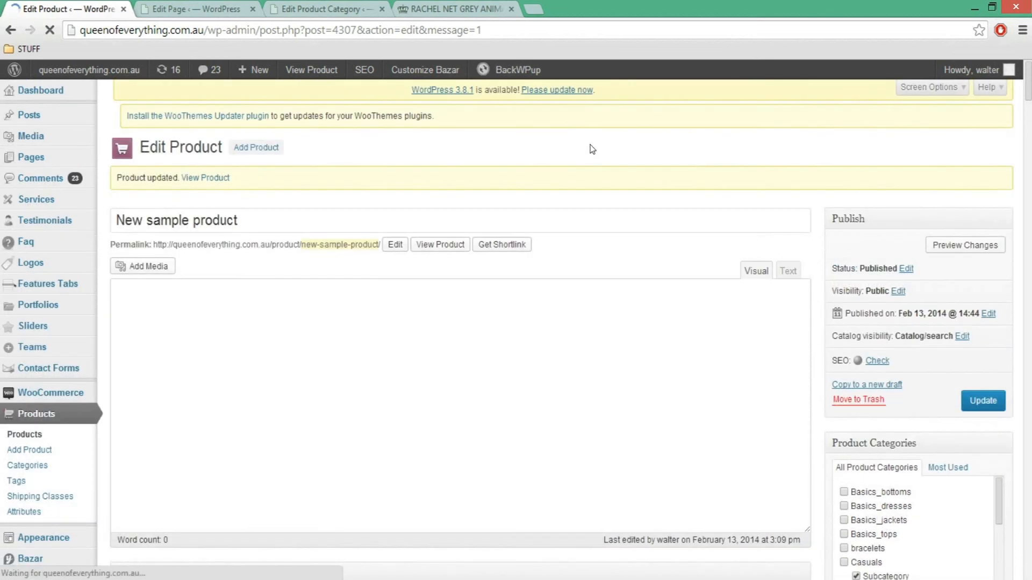
Step: Open the sample product's store page in a new browser tab and return to the product editor
{"action": "right_click", "coordinate": [439, 247]}
{"action": "left_click", "coordinate": [486, 256]}
{"action": "left_click", "coordinate": [189, 7]}
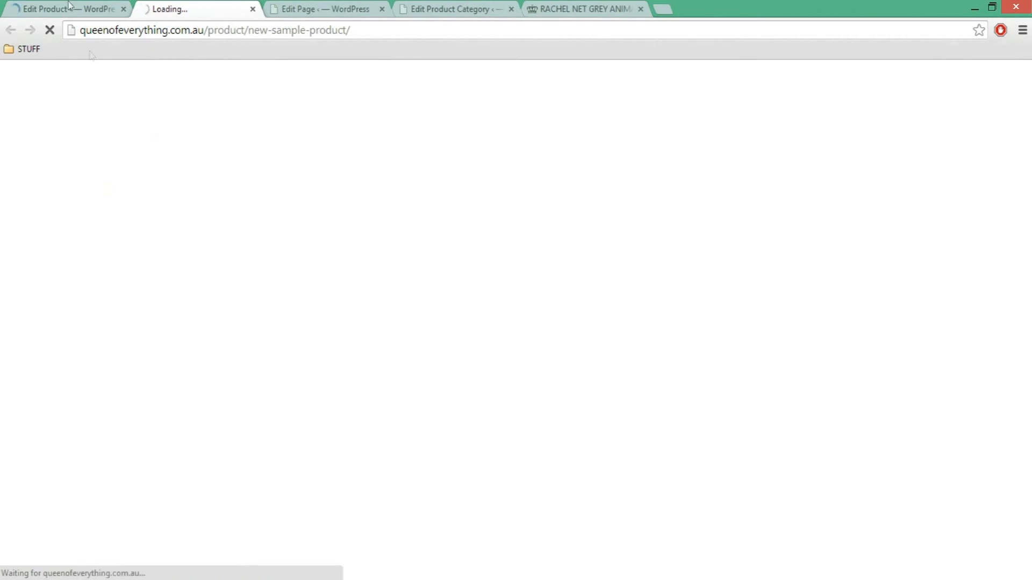
{"action": "key", "text": "ctrl+shift+Tab"}
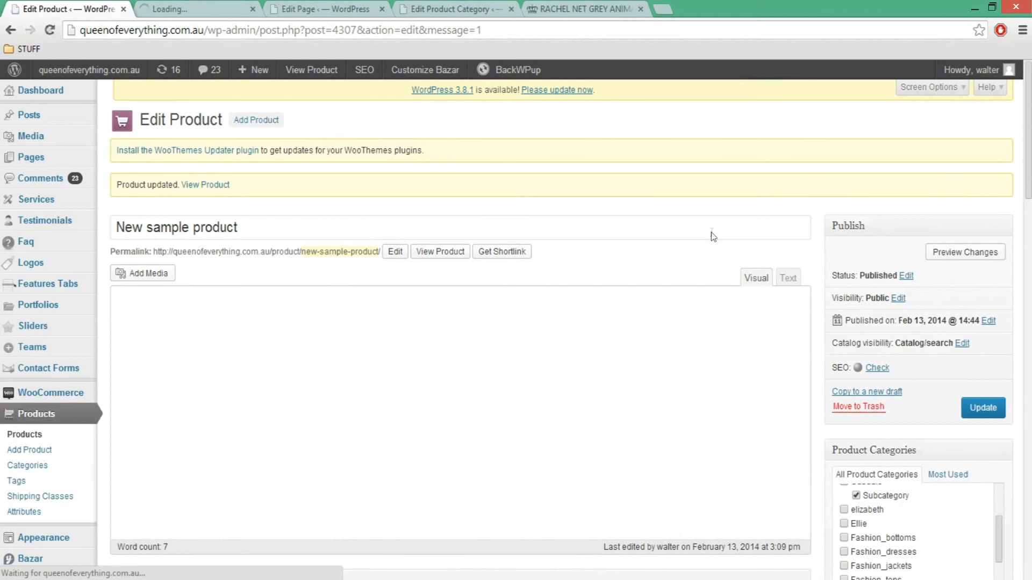
Step: Check the sample product's variations list and the values of its size attribute in the product data
{"action": "scroll", "coordinate": [709, 232], "scroll_direction": "down", "scroll_amount": 10}
{"action": "scroll", "coordinate": [813, 274], "scroll_direction": "down", "scroll_amount": 11}
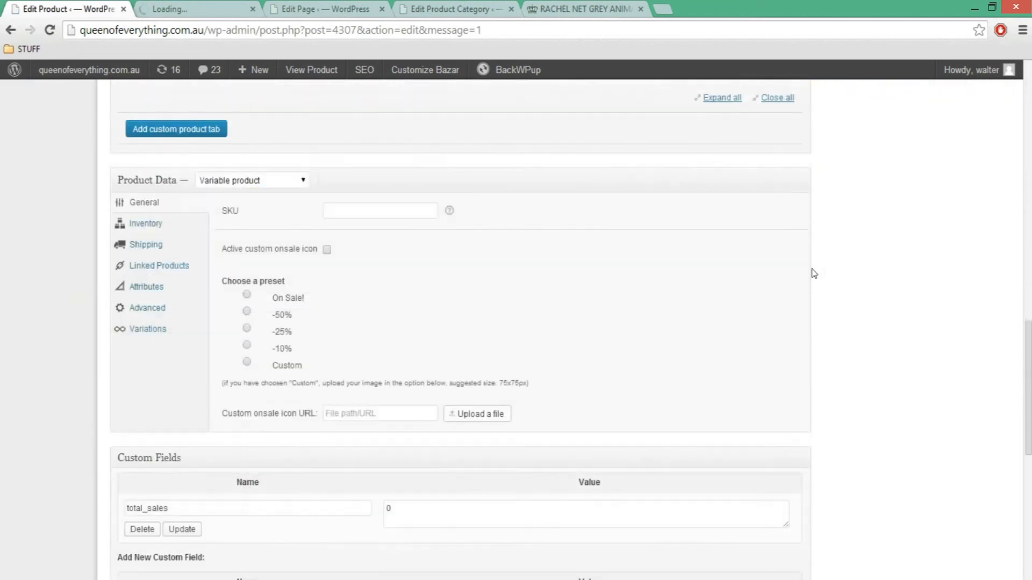
{"action": "scroll", "coordinate": [811, 271], "scroll_direction": "up", "scroll_amount": 1}
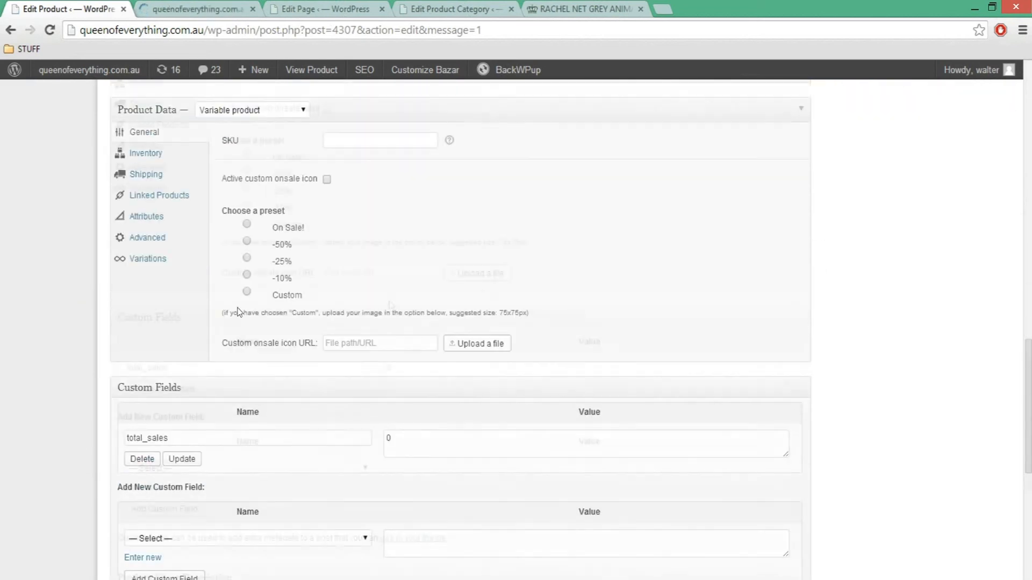
{"action": "left_click", "coordinate": [164, 261]}
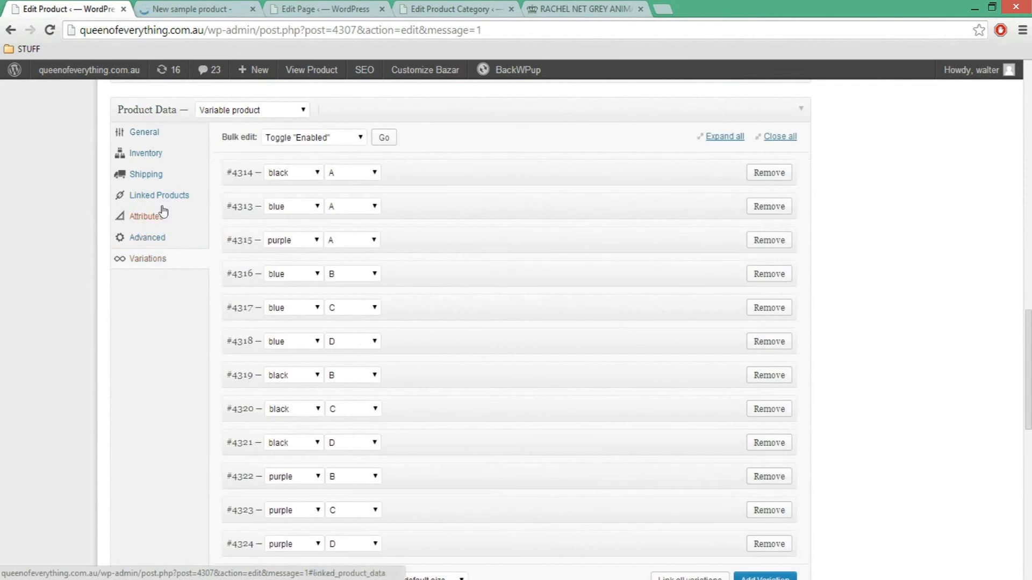
{"action": "left_click", "coordinate": [161, 217]}
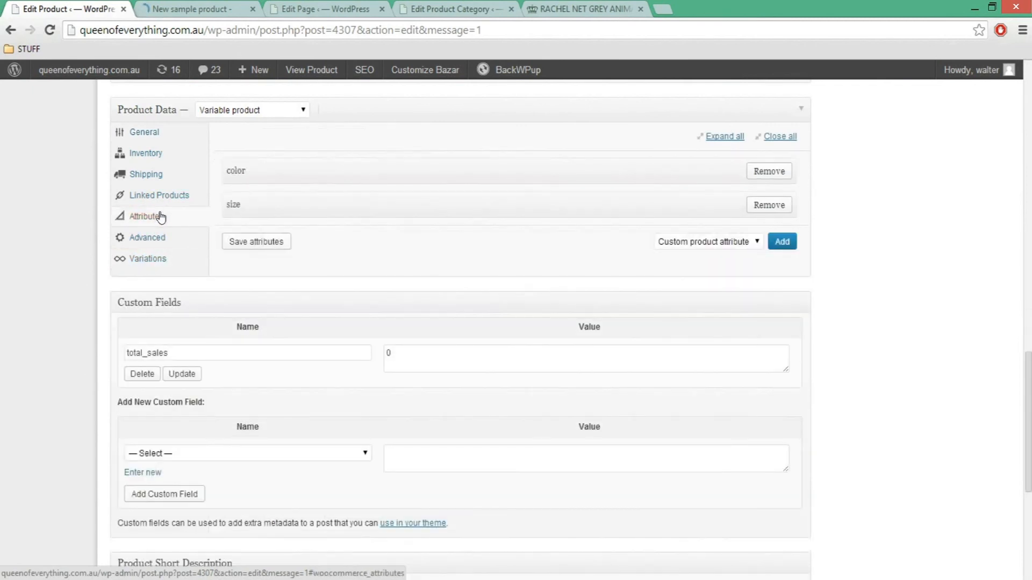
{"action": "left_click", "coordinate": [291, 208]}
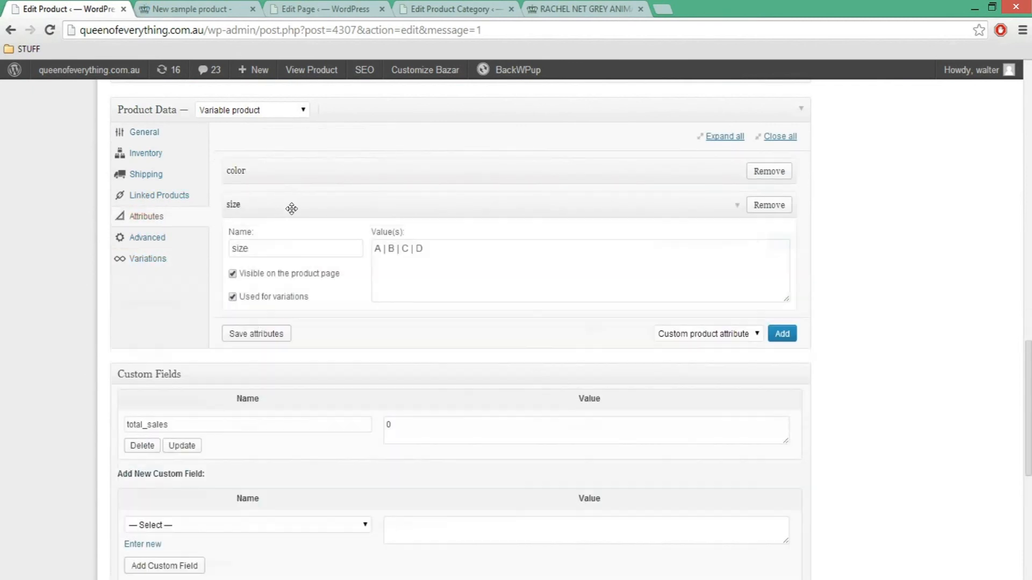
Step: Inspect the color and size option lists on the sample product's store page
{"action": "left_click", "coordinate": [208, 4]}
{"action": "scroll", "coordinate": [481, 247], "scroll_direction": "down", "scroll_amount": 3}
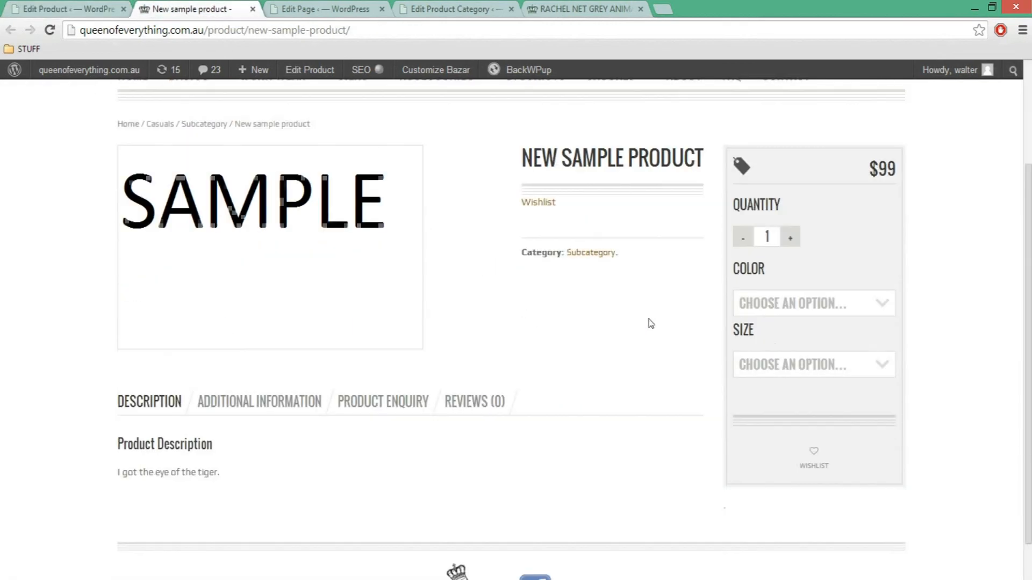
{"action": "left_click", "coordinate": [804, 304]}
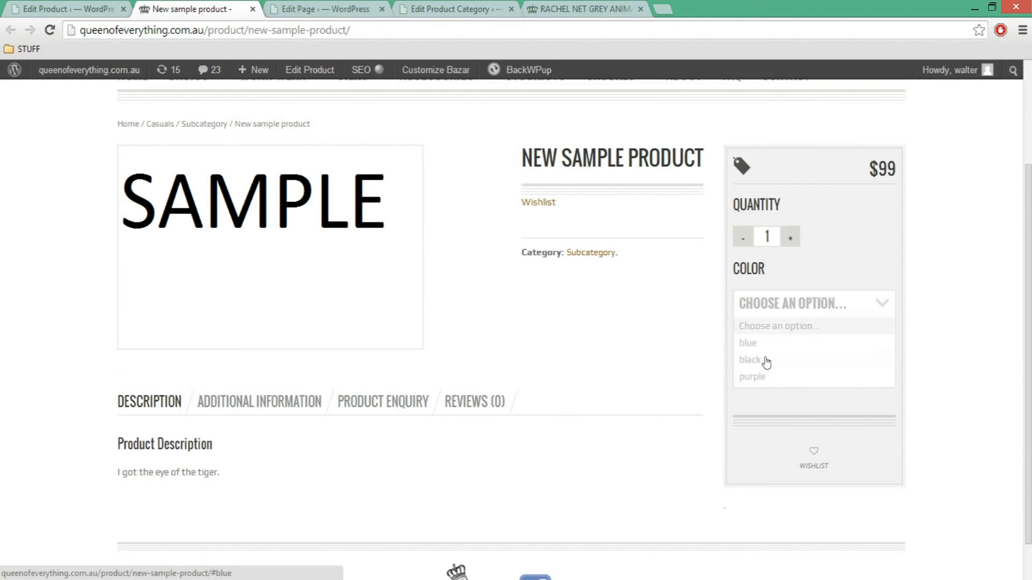
{"action": "left_click", "coordinate": [859, 329]}
{"action": "scroll", "coordinate": [855, 365], "scroll_direction": "down", "scroll_amount": 1}
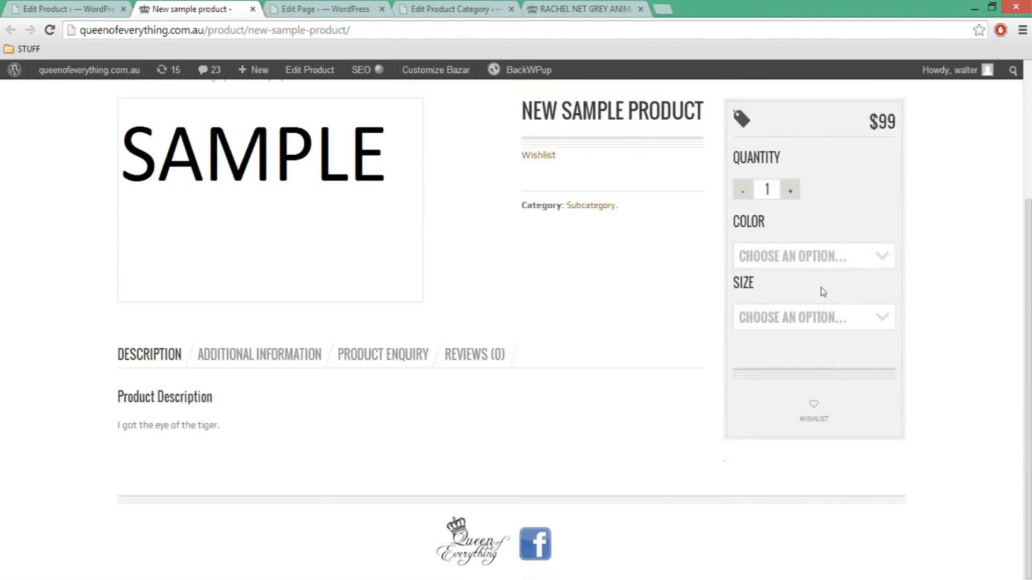
{"action": "left_click", "coordinate": [815, 314]}
{"action": "left_click", "coordinate": [790, 325]}
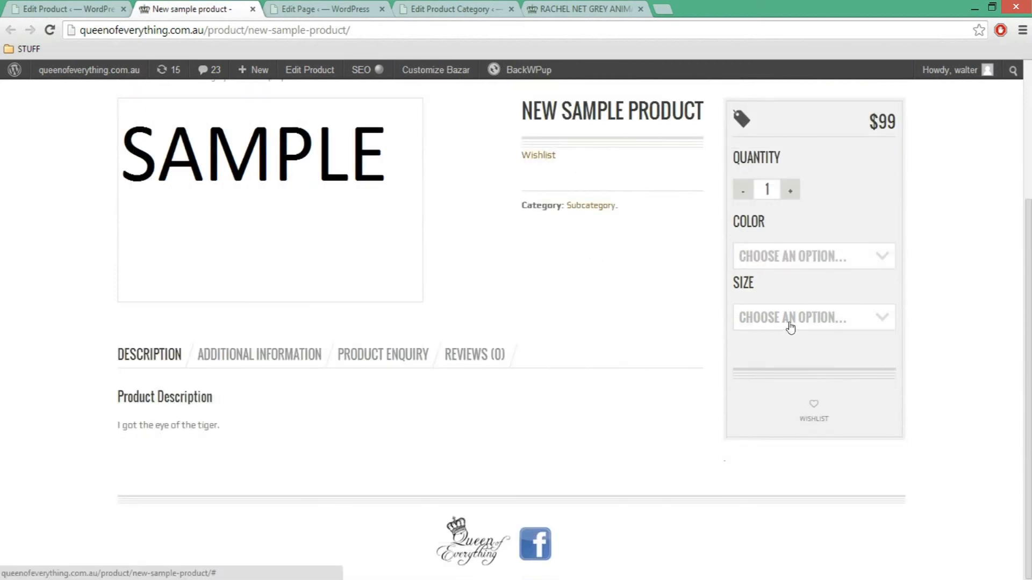
{"action": "left_click", "coordinate": [790, 325]}
{"action": "left_click", "coordinate": [819, 260]}
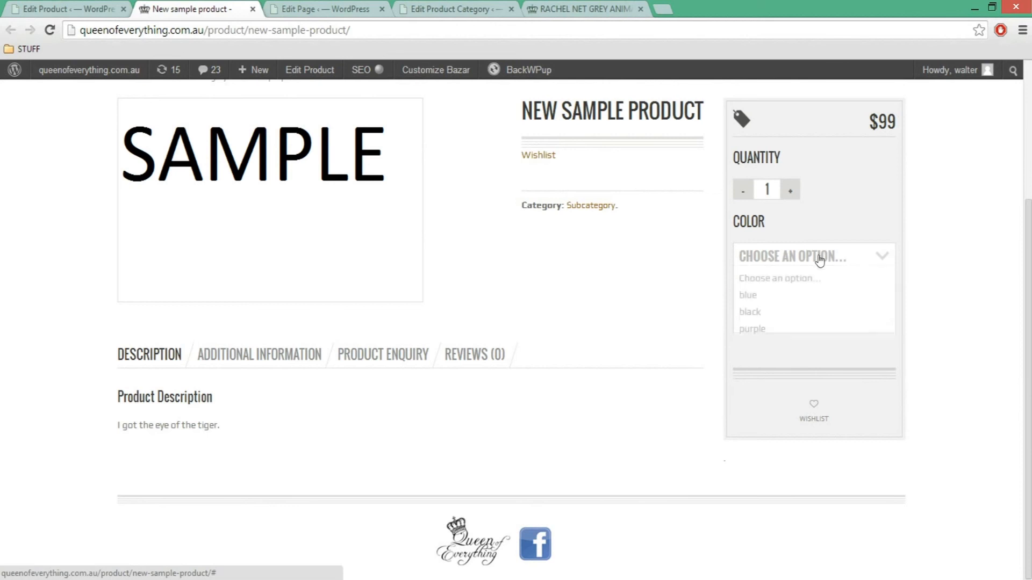
{"action": "left_click", "coordinate": [819, 260]}
{"action": "left_click", "coordinate": [819, 260]}
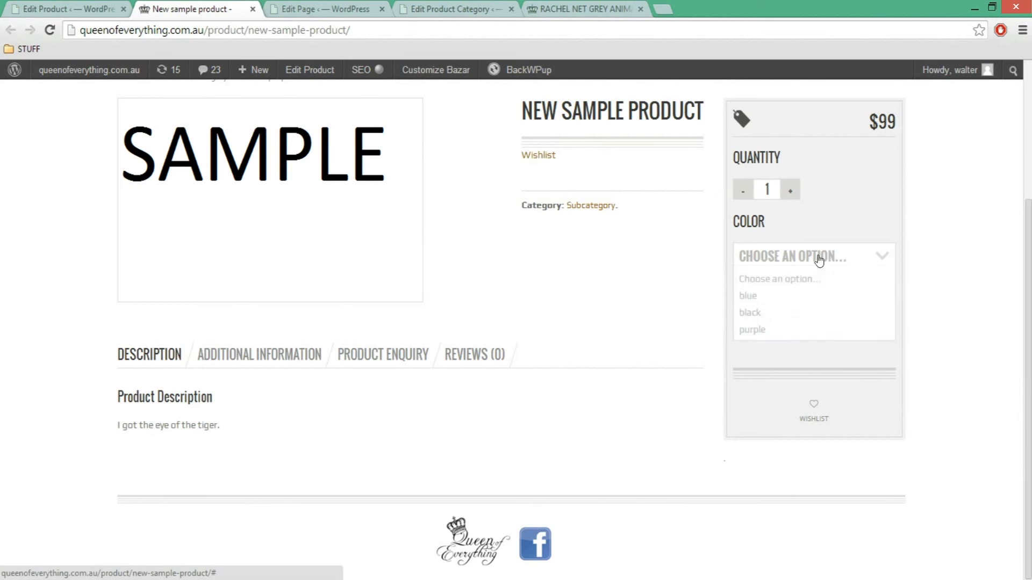
{"action": "left_click", "coordinate": [819, 260]}
{"action": "scroll", "coordinate": [645, 278], "scroll_direction": "up", "scroll_amount": 3}
{"action": "scroll", "coordinate": [646, 278], "scroll_direction": "down", "scroll_amount": 3}
{"action": "scroll", "coordinate": [646, 278], "scroll_direction": "up", "scroll_amount": 1}
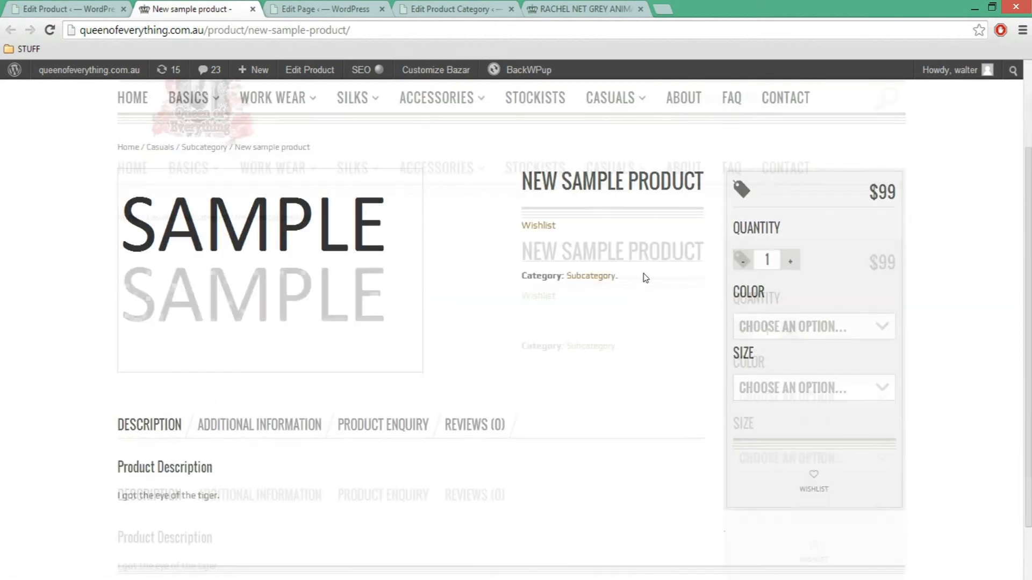
Step: Try the blue and purple color options on the store page, and reset the color choice
{"action": "left_click", "coordinate": [813, 328]}
{"action": "left_click", "coordinate": [794, 371]}
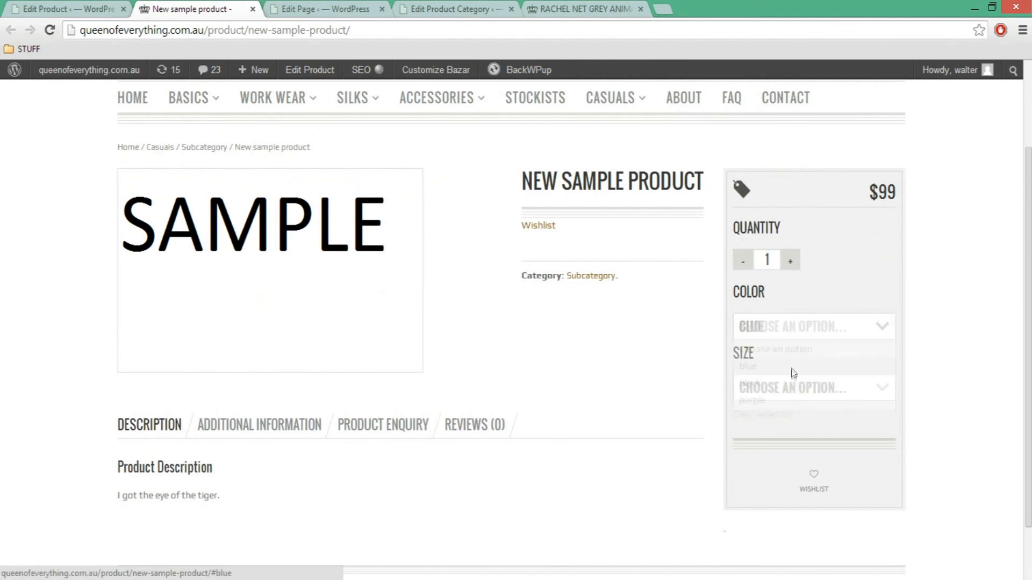
{"action": "left_click", "coordinate": [800, 329]}
{"action": "left_click", "coordinate": [776, 399]}
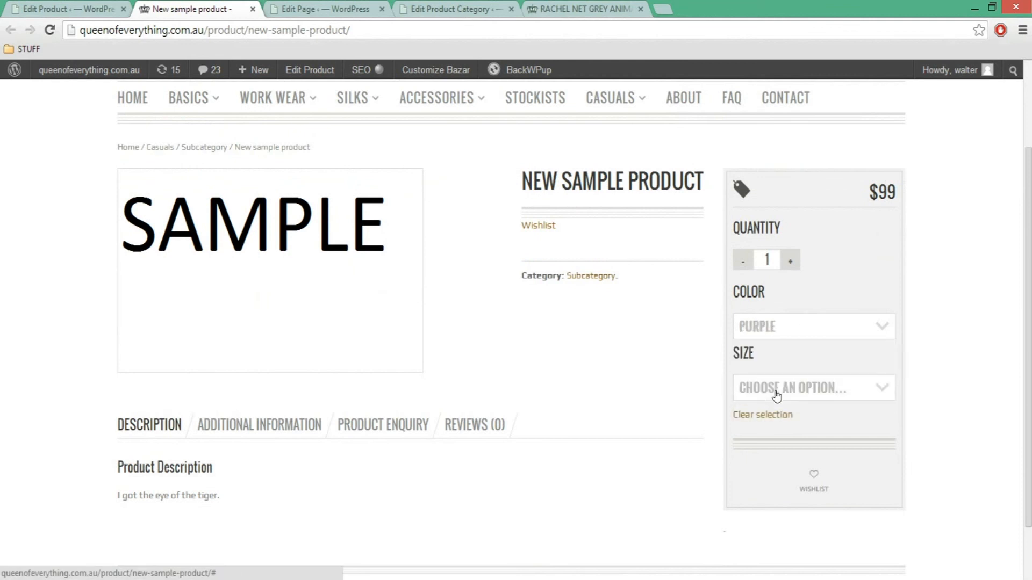
{"action": "left_click", "coordinate": [782, 335]}
{"action": "left_click", "coordinate": [767, 350]}
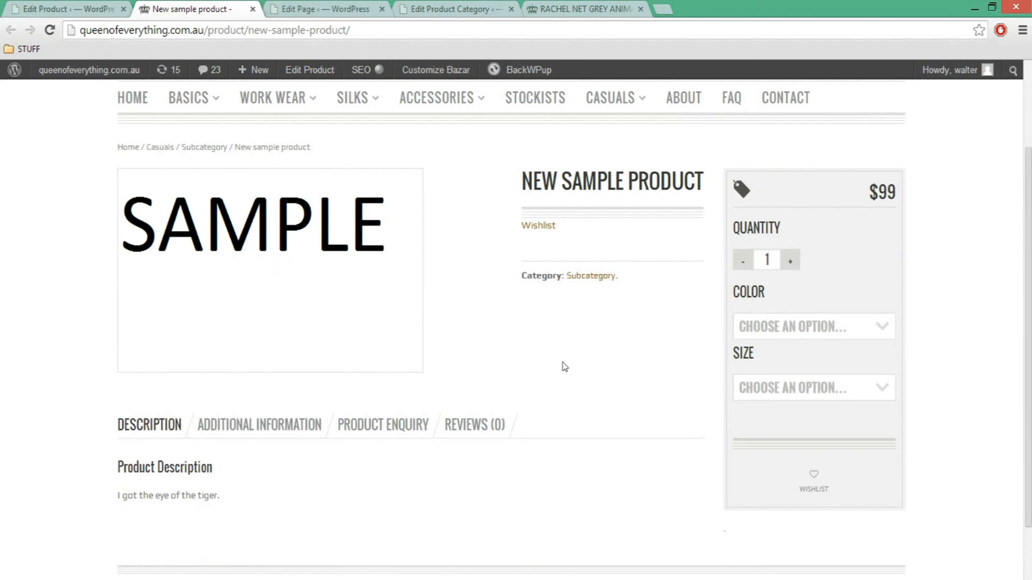
Step: Recheck the color list and the size list with no color chosen
{"action": "left_click", "coordinate": [779, 327]}
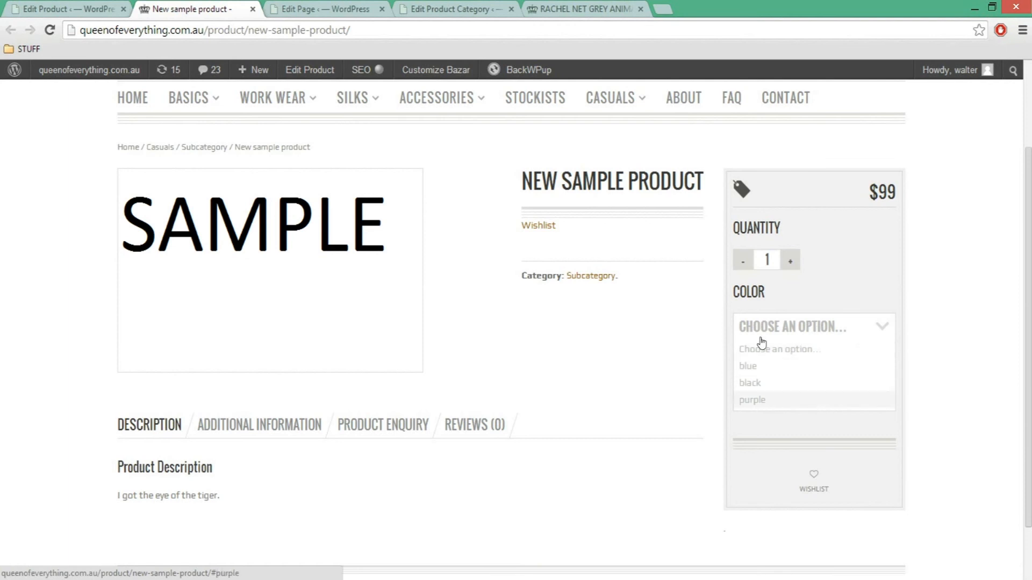
{"action": "left_click", "coordinate": [791, 350]}
{"action": "left_click", "coordinate": [788, 386]}
{"action": "left_click", "coordinate": [793, 395]}
{"action": "left_click", "coordinate": [794, 392]}
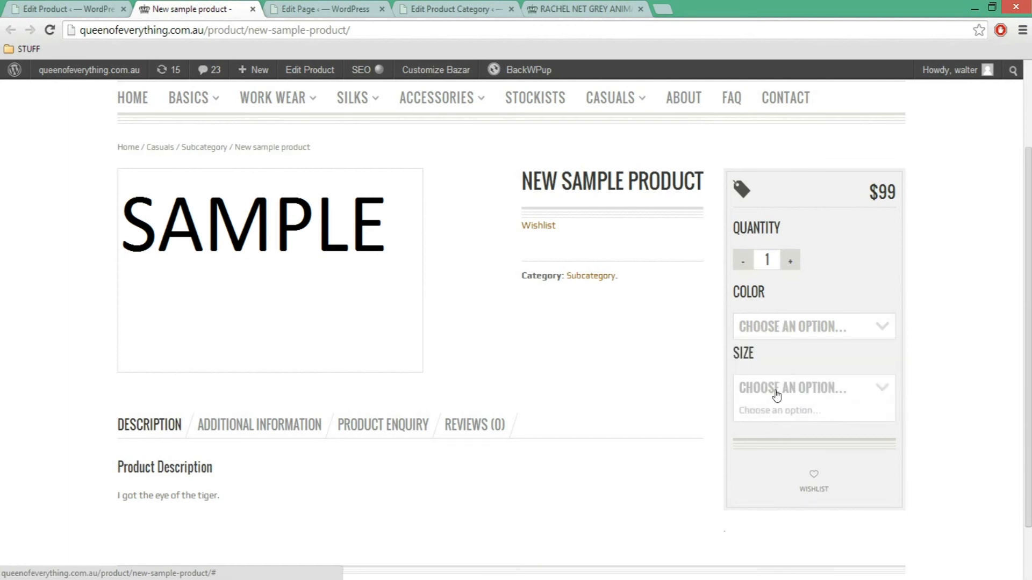
Step: Revisit the size attribute in the product editor and look over the whole store page of the sample product
{"action": "left_click", "coordinate": [47, 10]}
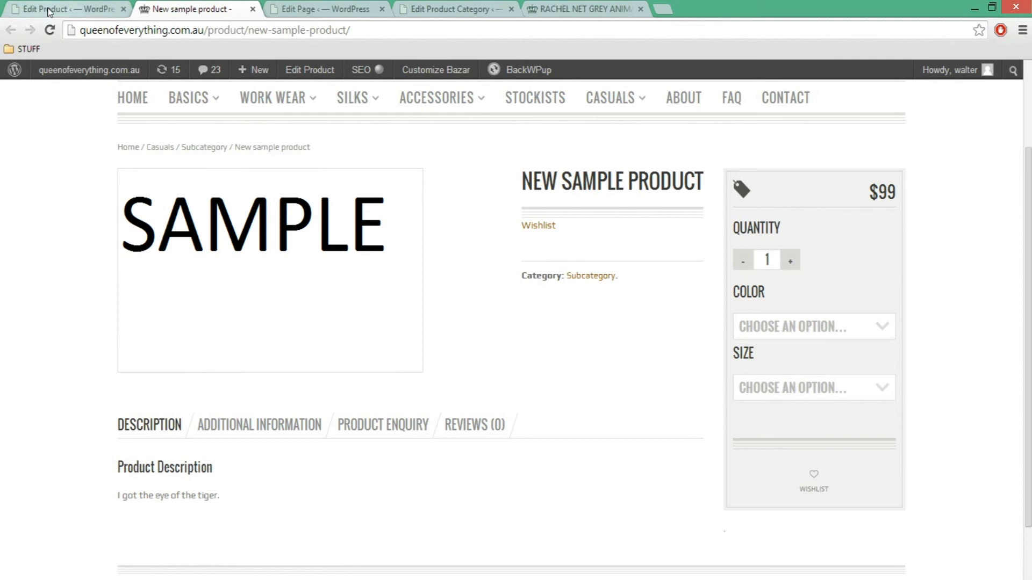
{"action": "scroll", "coordinate": [94, 322], "scroll_direction": "up", "scroll_amount": 1}
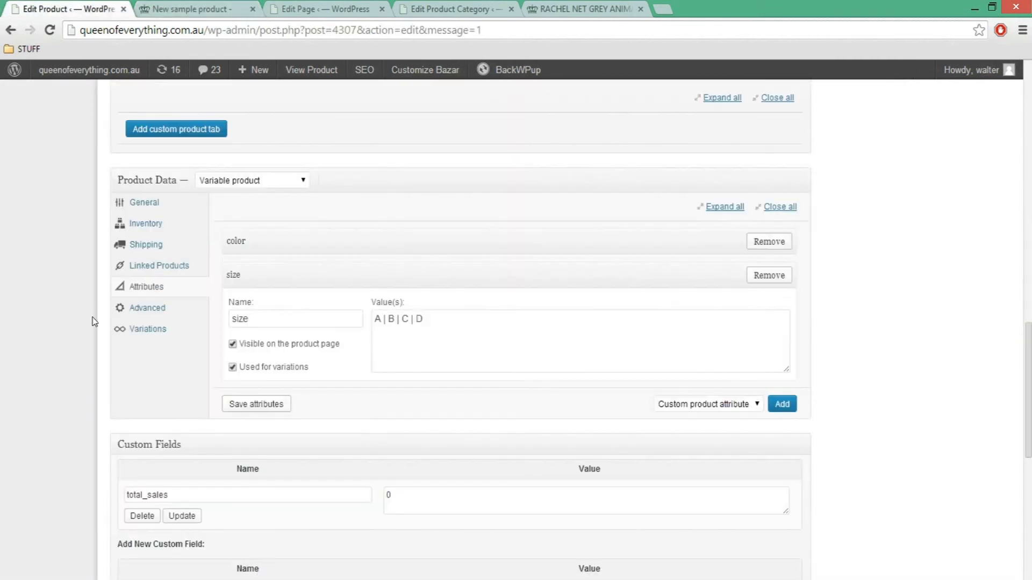
{"action": "left_click", "coordinate": [186, 9]}
{"action": "scroll", "coordinate": [604, 410], "scroll_direction": "up", "scroll_amount": 2}
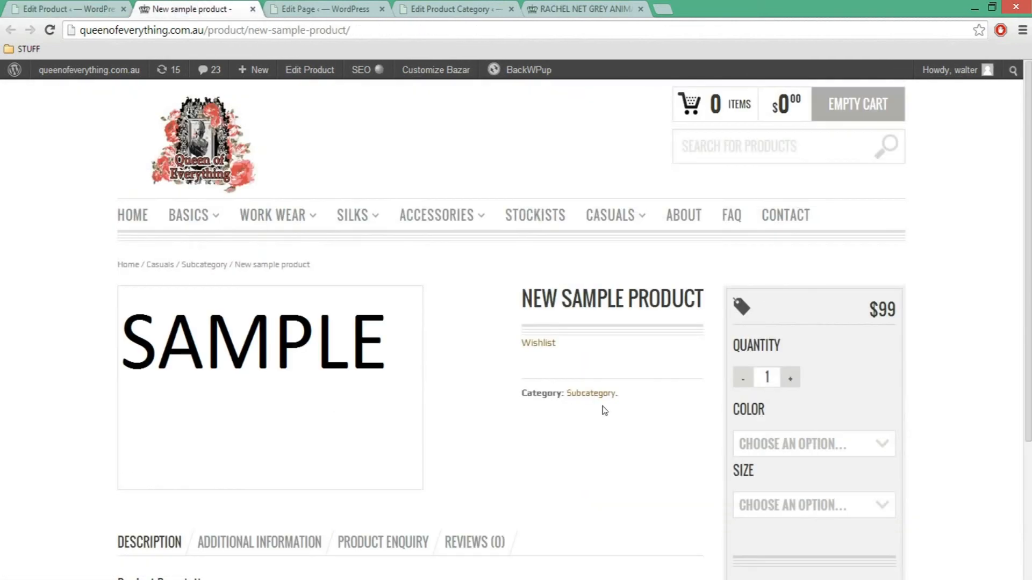
{"action": "scroll", "coordinate": [643, 303], "scroll_direction": "down", "scroll_amount": 3}
{"action": "scroll", "coordinate": [735, 394], "scroll_direction": "up", "scroll_amount": 3}
{"action": "scroll", "coordinate": [673, 370], "scroll_direction": "down", "scroll_amount": 3}
{"action": "scroll", "coordinate": [672, 370], "scroll_direction": "up", "scroll_amount": 3}
{"action": "scroll", "coordinate": [707, 413], "scroll_direction": "down", "scroll_amount": 3}
{"action": "scroll", "coordinate": [729, 417], "scroll_direction": "up", "scroll_amount": 3}
Step: Open the site's theme management page in a new tab and activate the Twenty Eleven theme
{"action": "mouse_move", "coordinate": [58, 75]}
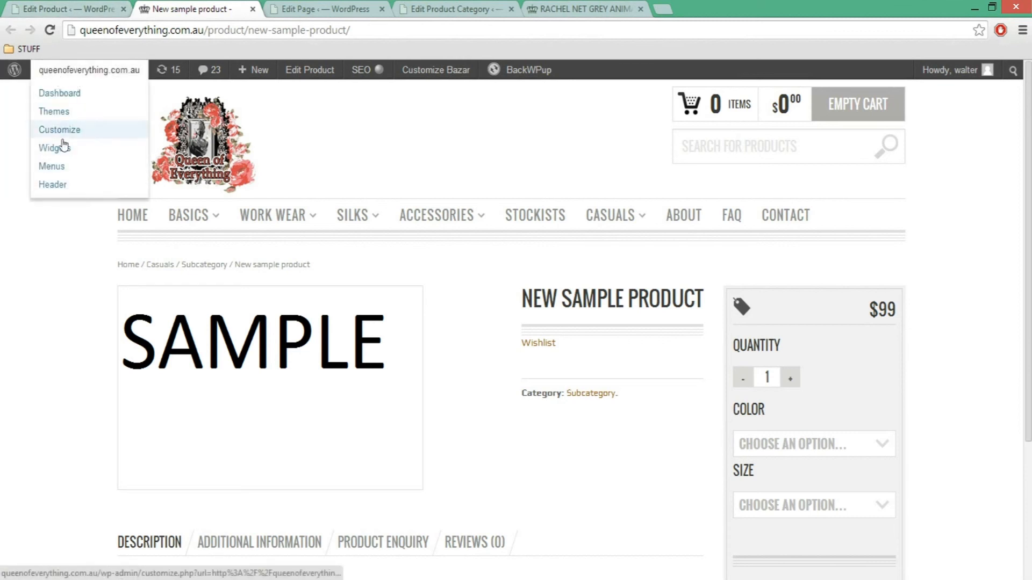
{"action": "right_click", "coordinate": [63, 119]}
{"action": "left_click", "coordinate": [92, 128]}
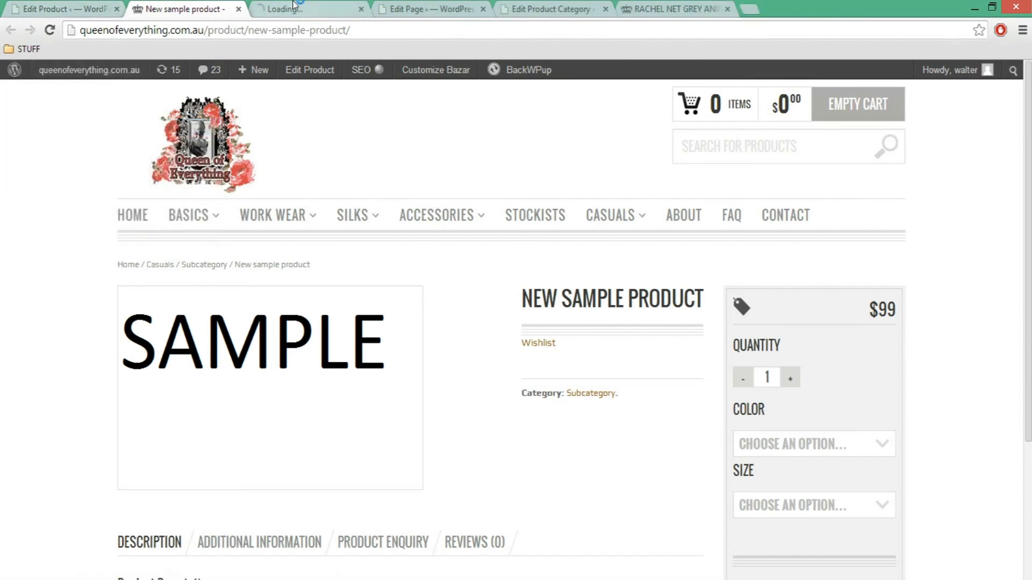
{"action": "left_click", "coordinate": [293, 9]}
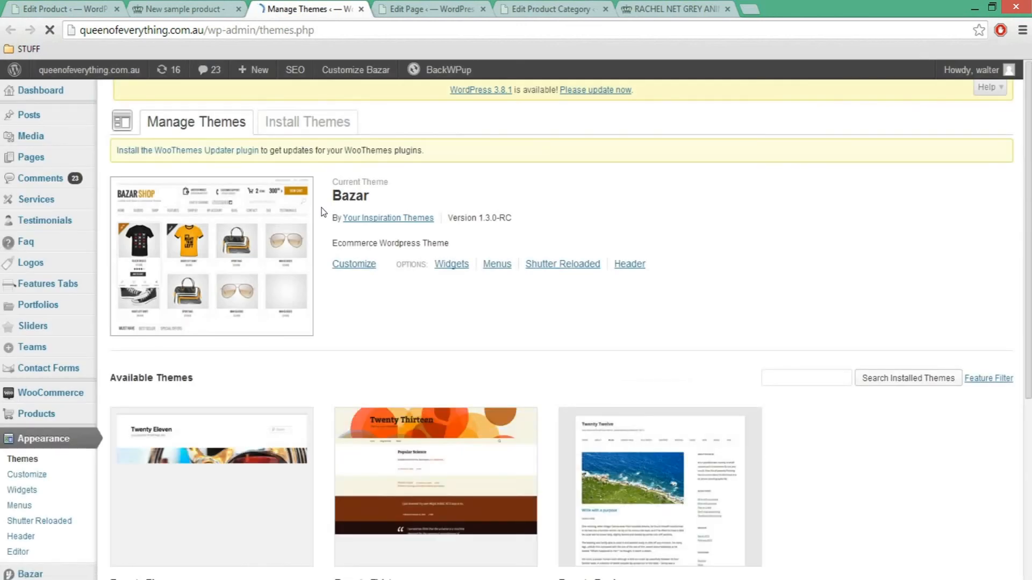
{"action": "scroll", "coordinate": [295, 369], "scroll_direction": "down", "scroll_amount": 3}
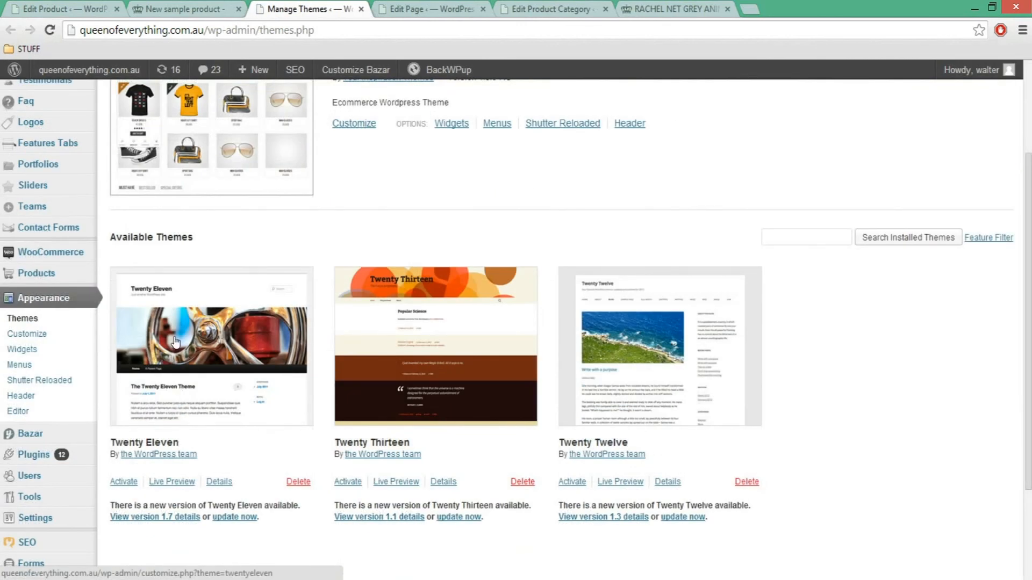
{"action": "left_click", "coordinate": [132, 484]}
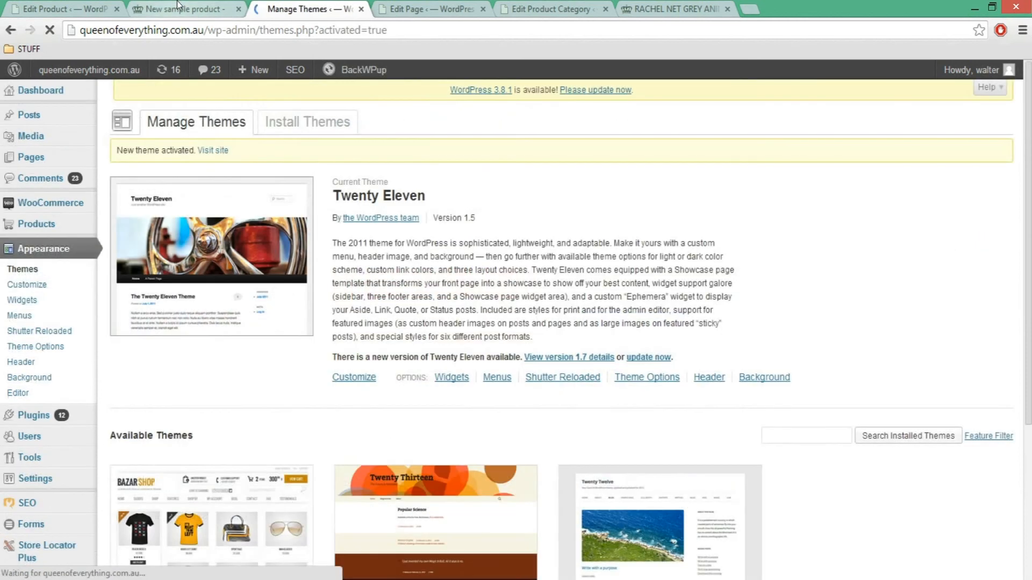
Step: Reload the sample product's store page and examine its color and size lists under the Twenty Eleven theme
{"action": "left_click", "coordinate": [179, 8]}
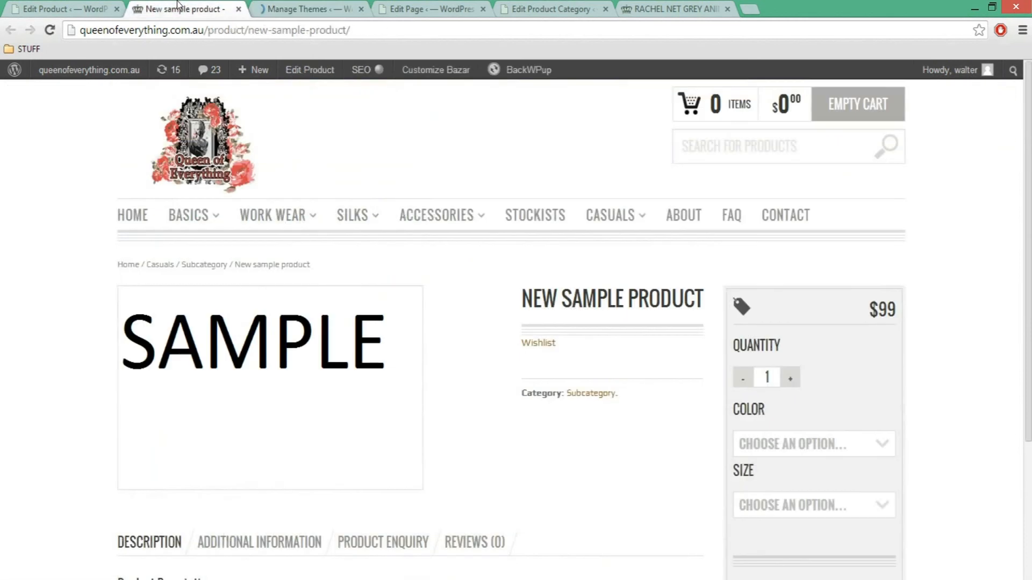
{"action": "left_click", "coordinate": [49, 29]}
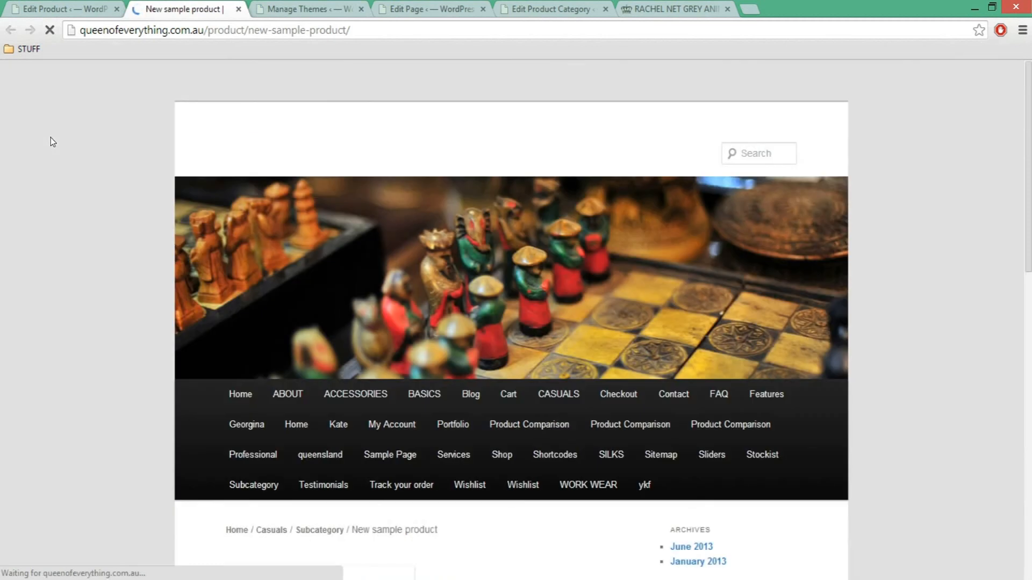
{"action": "scroll", "coordinate": [58, 155], "scroll_direction": "down", "scroll_amount": 5}
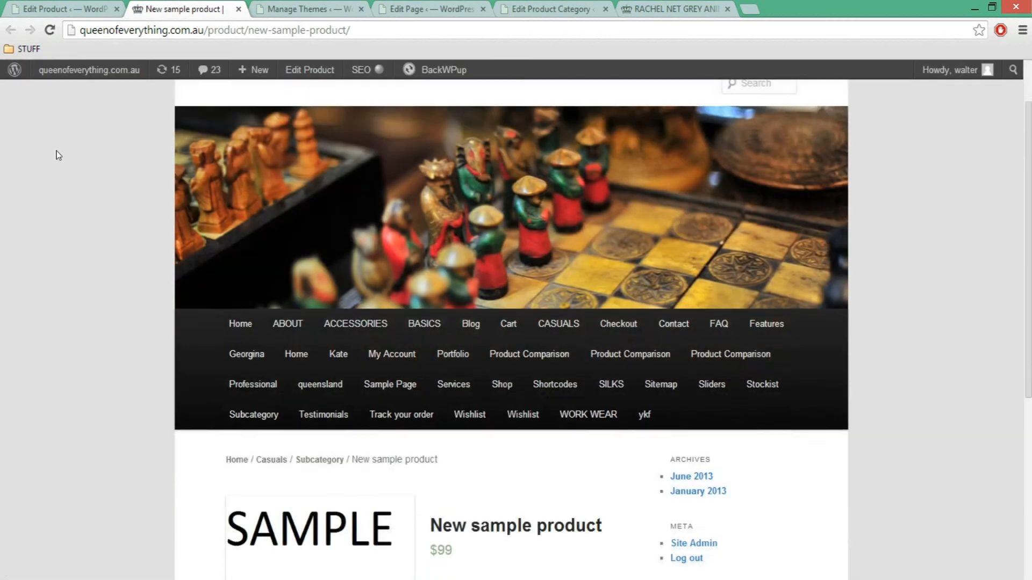
{"action": "left_click", "coordinate": [556, 295]}
{"action": "left_click", "coordinate": [558, 293]}
{"action": "left_click", "coordinate": [558, 276]}
{"action": "left_click", "coordinate": [556, 301]}
{"action": "left_click", "coordinate": [554, 295]}
{"action": "left_click", "coordinate": [553, 295]}
{"action": "left_click", "coordinate": [554, 295]}
{"action": "left_click", "coordinate": [554, 295]}
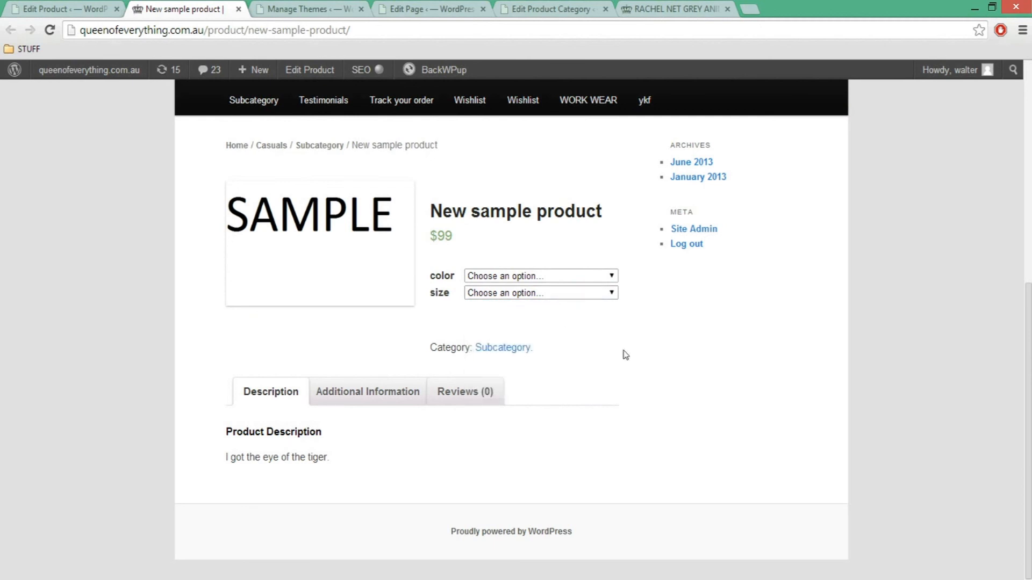
{"action": "left_click", "coordinate": [494, 295]}
{"action": "left_click", "coordinate": [496, 297]}
Step: Compare the size attribute's values in the product editor with the size and color lists on the store page
{"action": "left_click", "coordinate": [69, 7]}
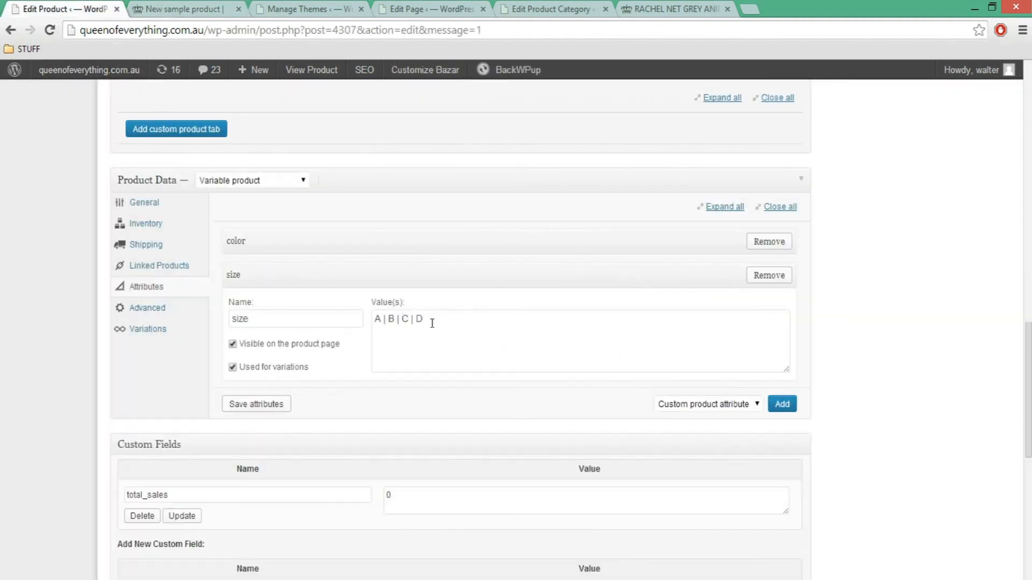
{"action": "double_click", "coordinate": [375, 320]}
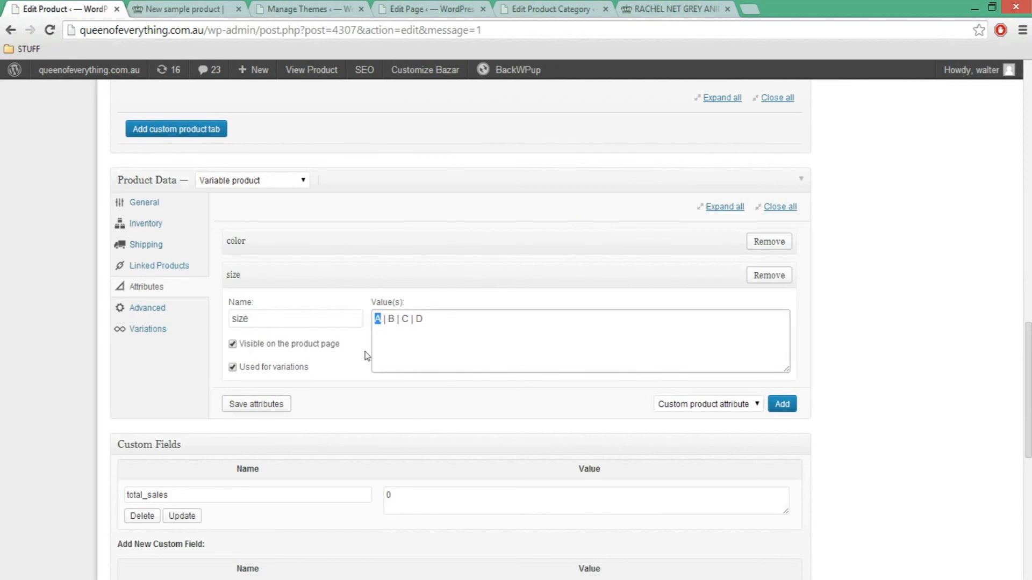
{"action": "left_click", "coordinate": [168, 8]}
{"action": "left_click", "coordinate": [525, 294]}
{"action": "left_click", "coordinate": [525, 294]}
{"action": "left_click", "coordinate": [529, 279]}
{"action": "left_click", "coordinate": [529, 279]}
{"action": "left_click", "coordinate": [530, 293]}
{"action": "left_click", "coordinate": [530, 293]}
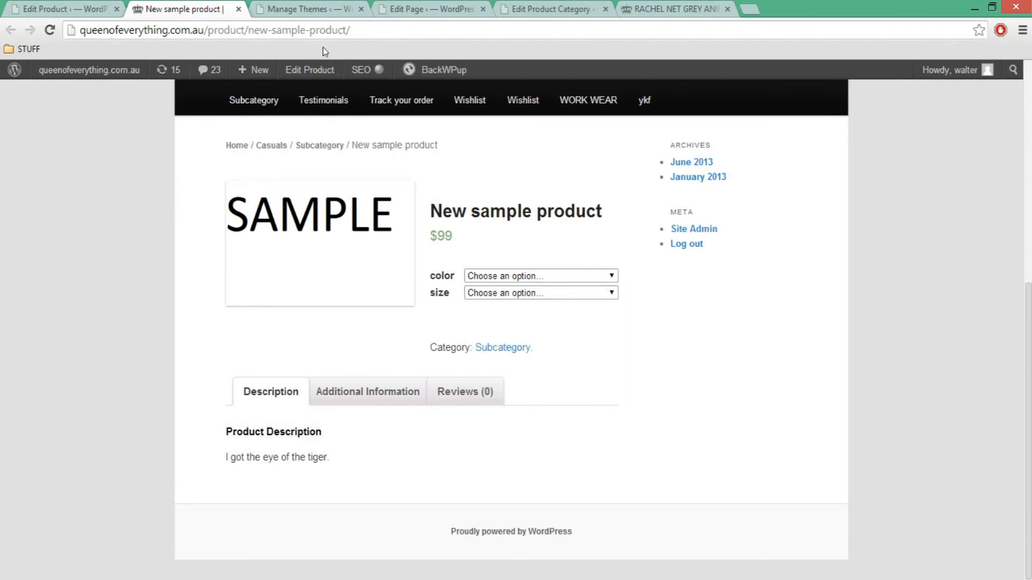
Step: Examine the size and color lists on the sample product's store page under the Twenty Eleven theme
{"action": "left_click", "coordinate": [305, 5]}
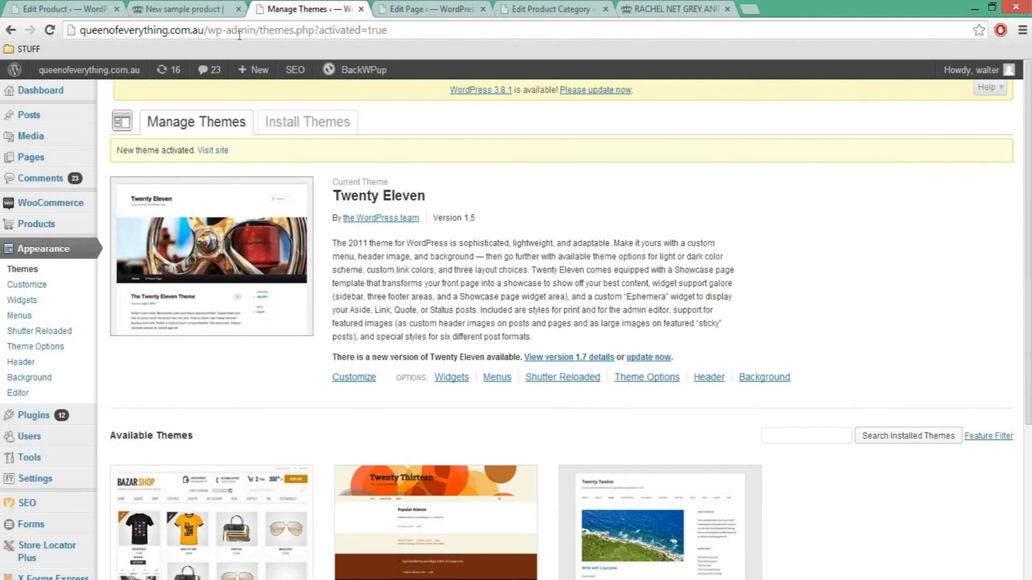
{"action": "left_click", "coordinate": [213, 8]}
{"action": "left_click", "coordinate": [508, 295]}
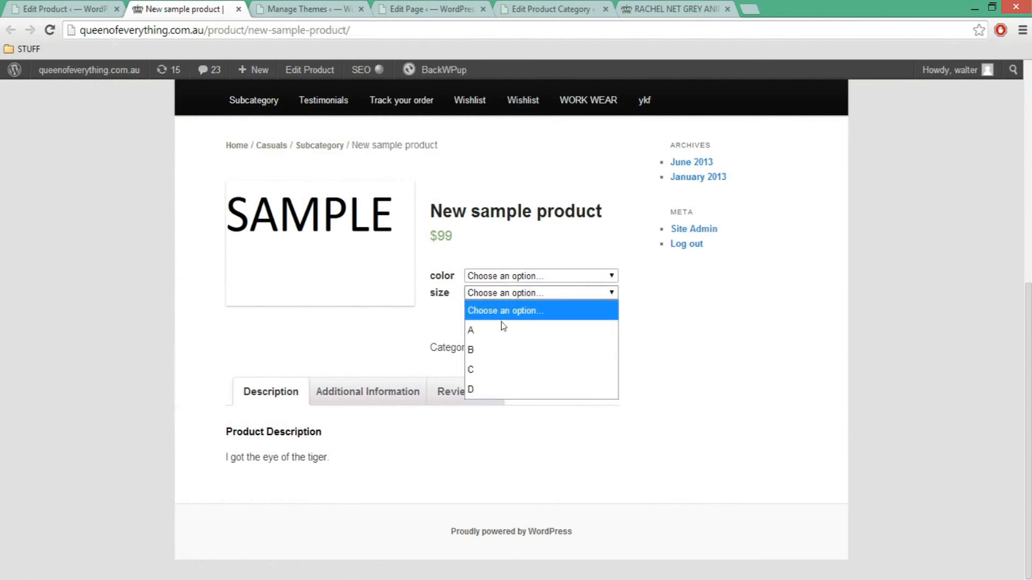
{"action": "left_click", "coordinate": [496, 297]}
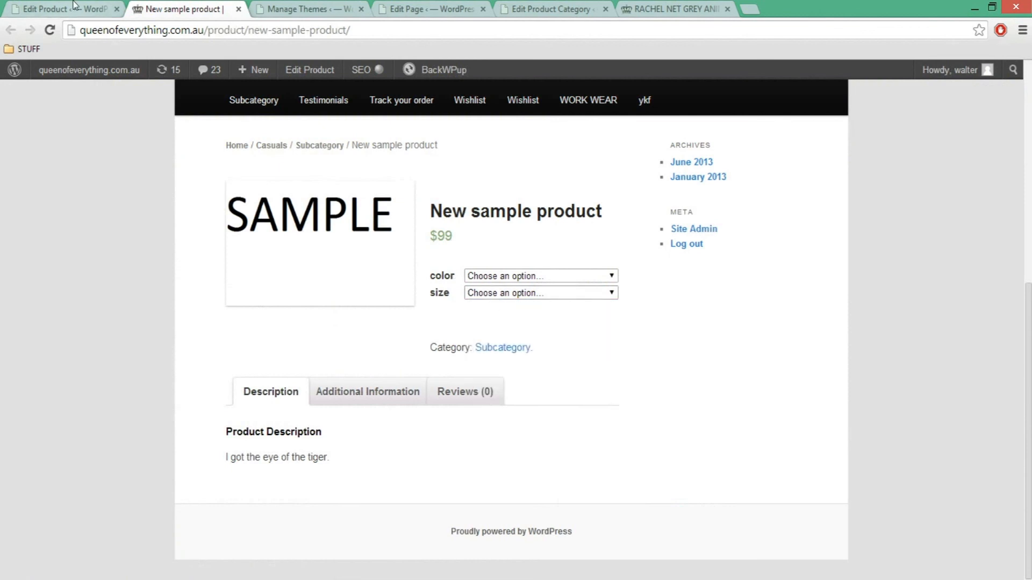
{"action": "left_click", "coordinate": [74, 2]}
{"action": "key", "text": "ctrl+Tab"}
{"action": "left_click", "coordinate": [511, 294]}
{"action": "left_click", "coordinate": [512, 295]}
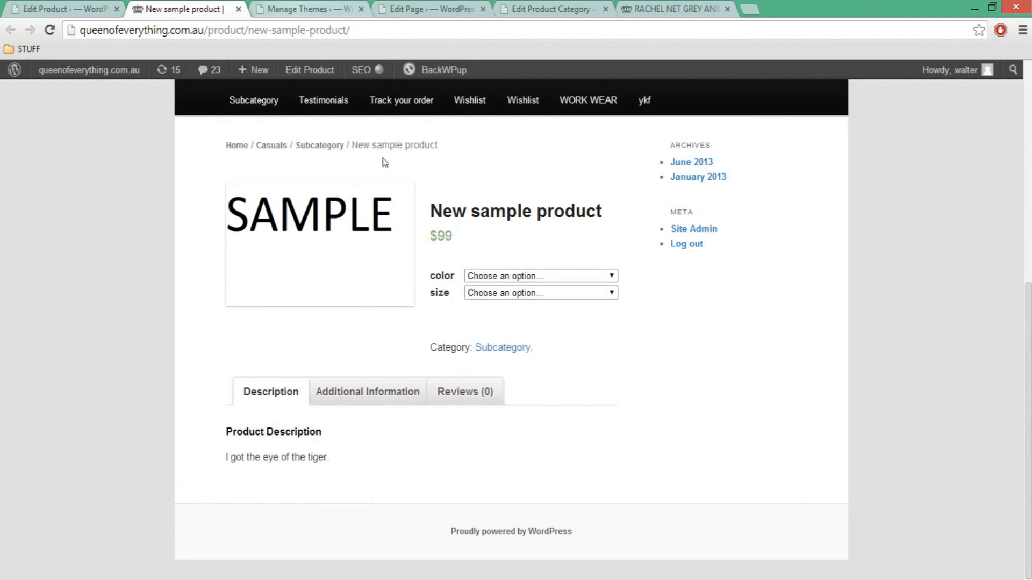
{"action": "left_click", "coordinate": [520, 278]}
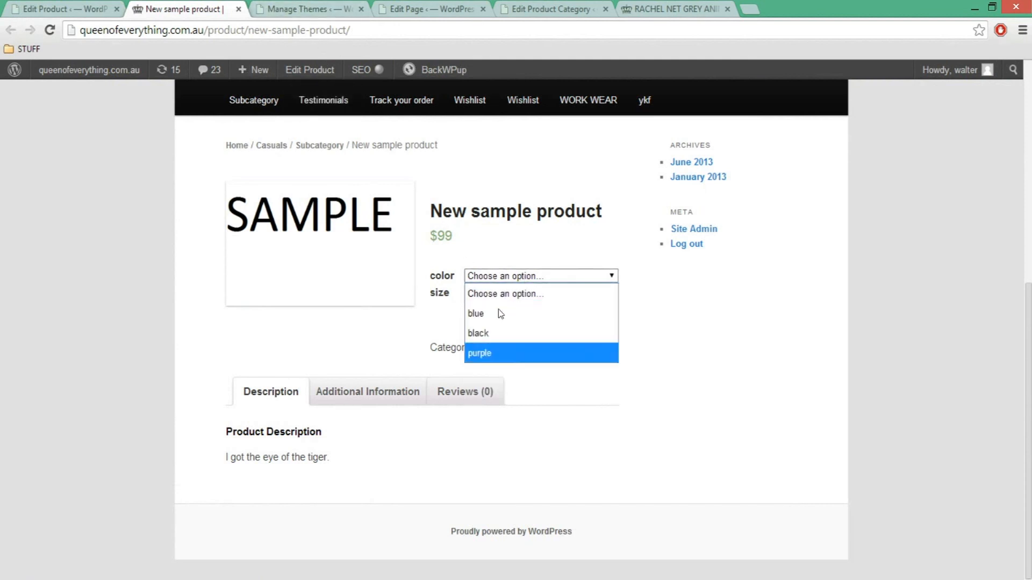
{"action": "left_click", "coordinate": [421, 325]}
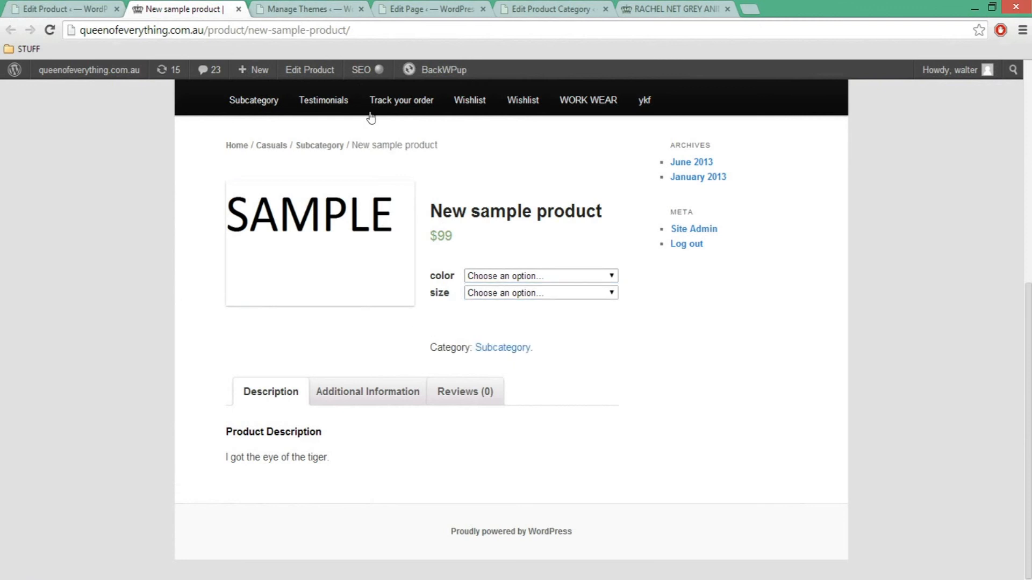
Step: Activate the Bazar theme on the theme management page
{"action": "left_click", "coordinate": [306, 9]}
{"action": "scroll", "coordinate": [243, 380], "scroll_direction": "down", "scroll_amount": 4}
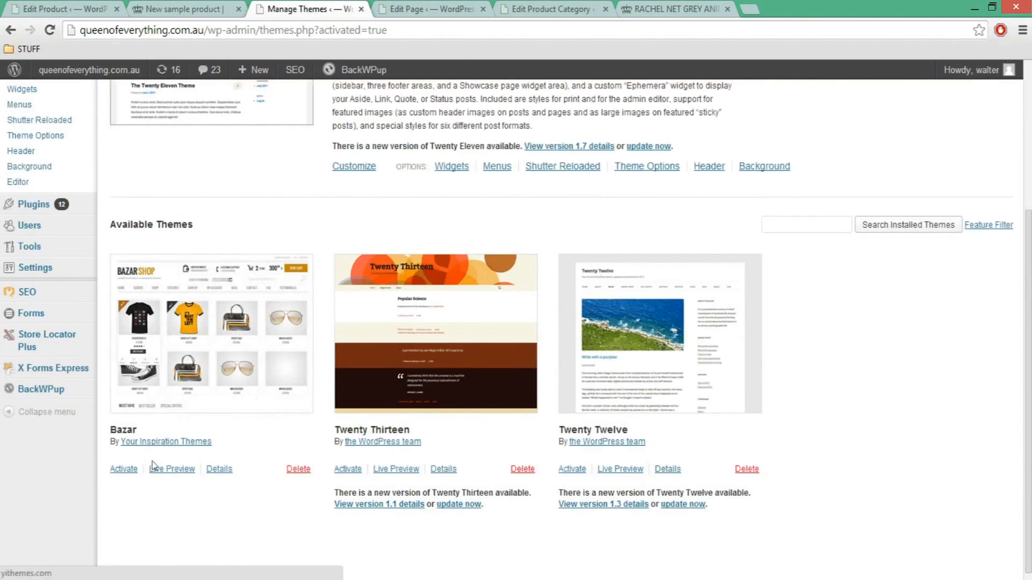
{"action": "left_click", "coordinate": [133, 470]}
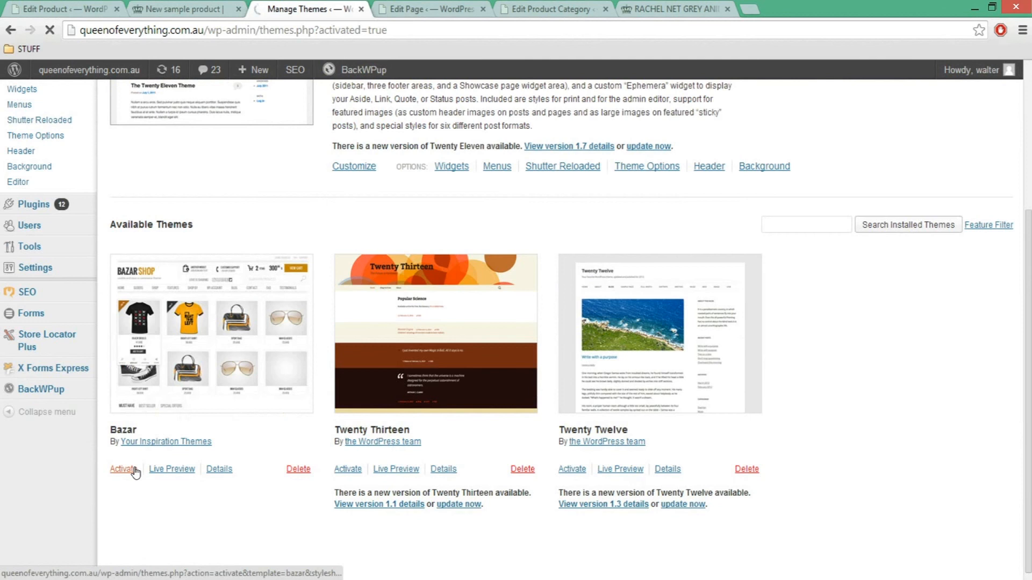
{"action": "left_click", "coordinate": [134, 471]}
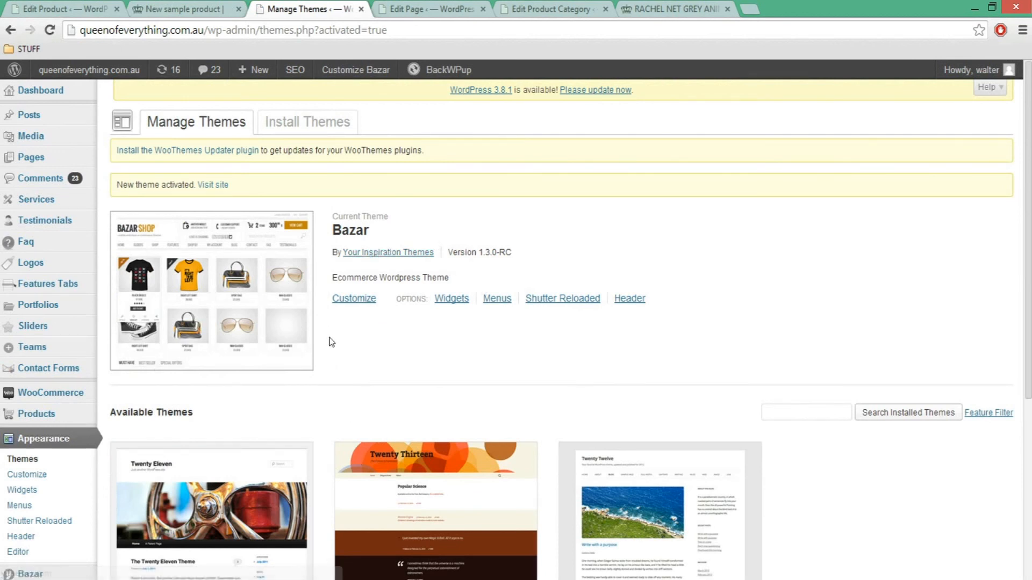
Step: Examine the color and size lists on the sample product's store page under the Bazar theme
{"action": "left_click", "coordinate": [194, 7]}
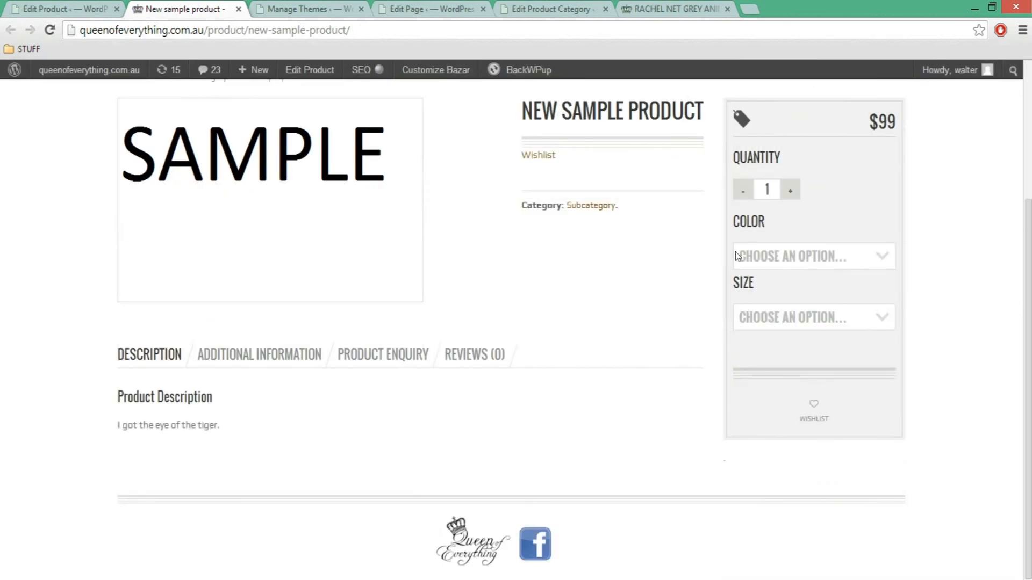
{"action": "left_click", "coordinate": [781, 269]}
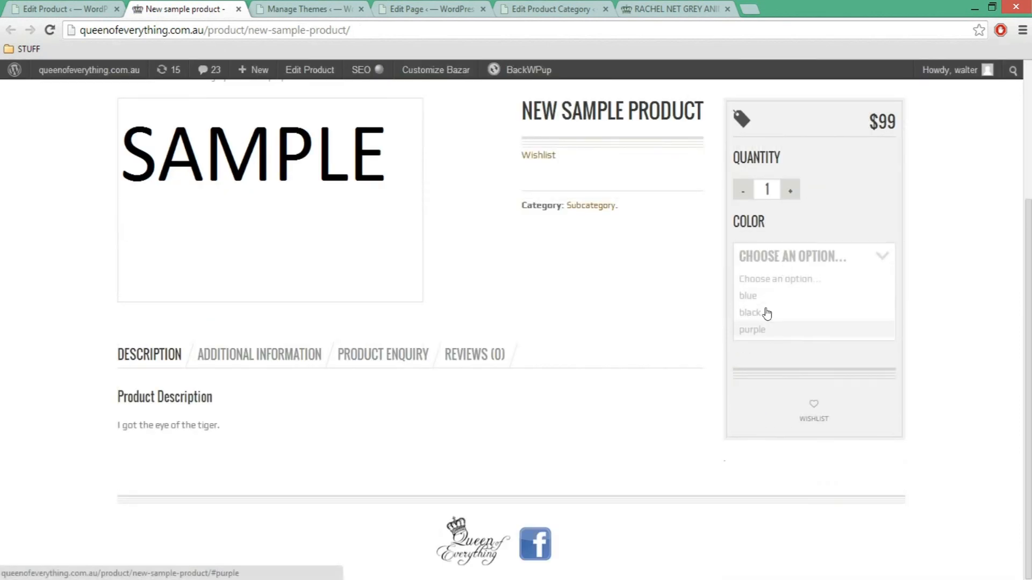
{"action": "left_click", "coordinate": [760, 330]}
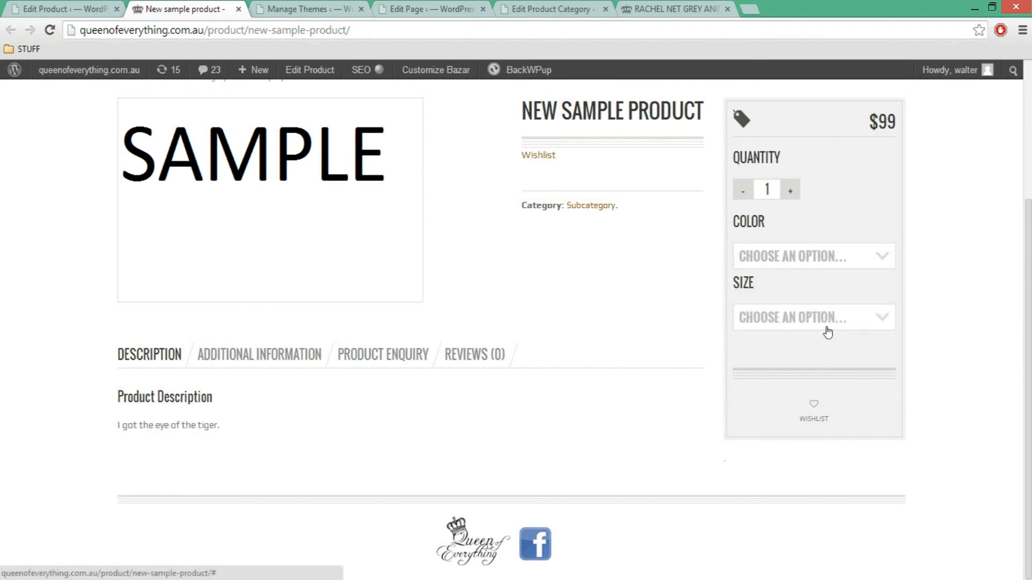
{"action": "left_click", "coordinate": [828, 330]}
{"action": "left_click", "coordinate": [828, 329]}
{"action": "left_click", "coordinate": [797, 322]}
{"action": "left_click", "coordinate": [542, 316]}
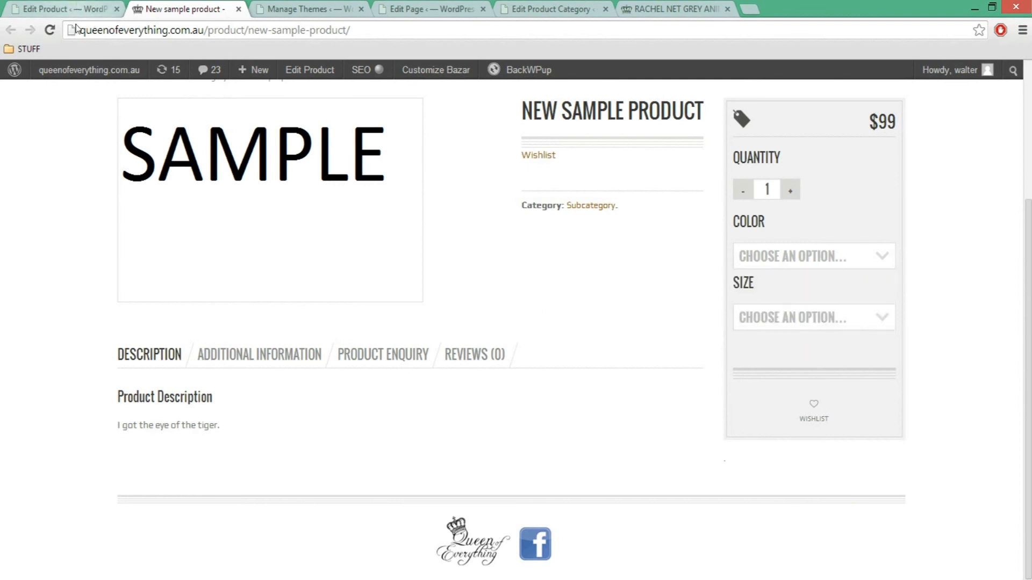
Step: Change the size attribute's values to lowercase a | b | c | d in the product editor and save the attributes
{"action": "left_click", "coordinate": [62, 6]}
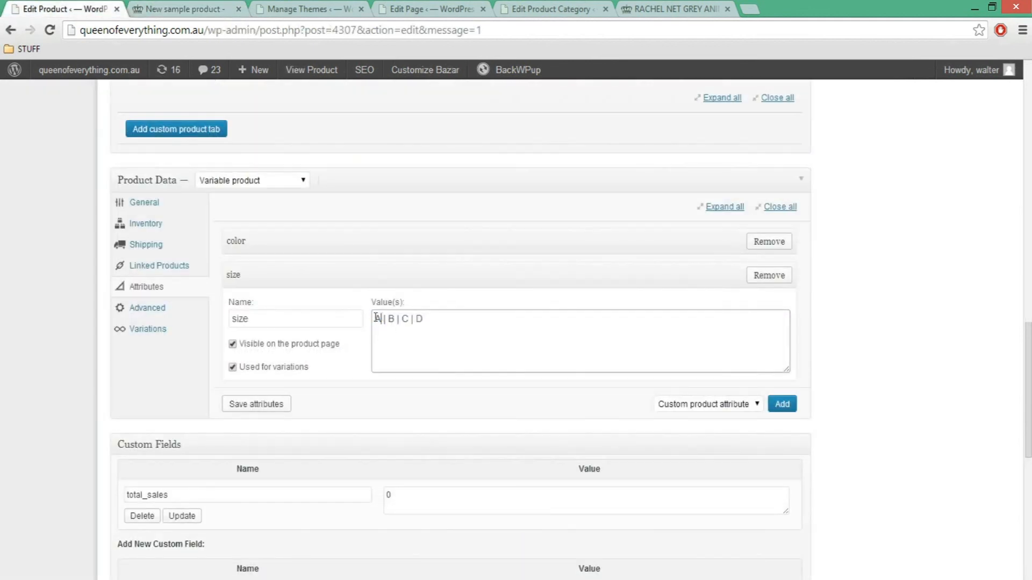
{"action": "type", "text": "a"}
{"action": "key", "text": "BackSpace"}
{"action": "type", "text": "b"}
{"action": "key", "text": "BackSpace"}
{"action": "type", "text": "c"}
{"action": "left_click", "coordinate": [269, 407]}
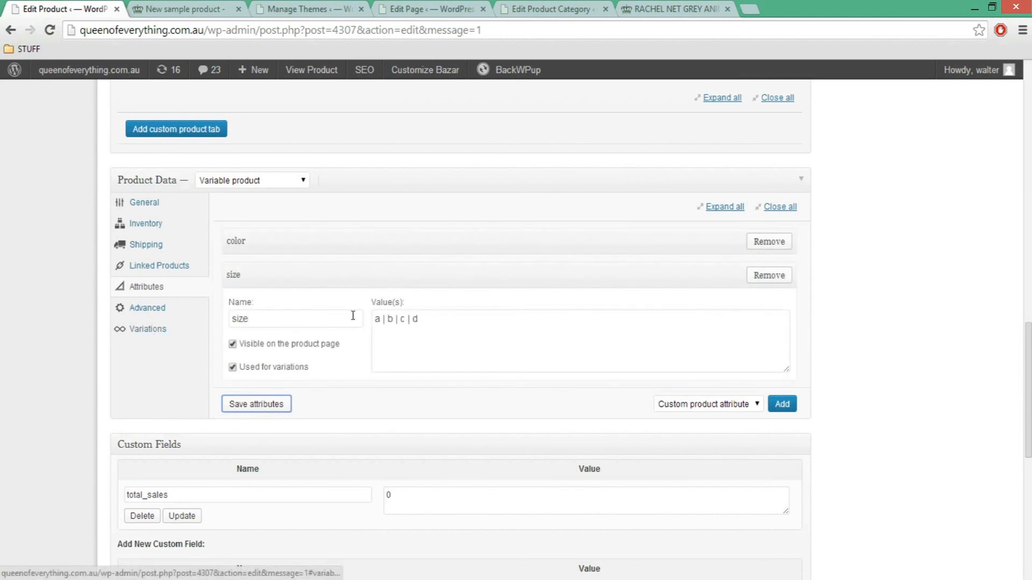
Step: Check the size values assigned to the product's variations and update the product
{"action": "left_click", "coordinate": [172, 338]}
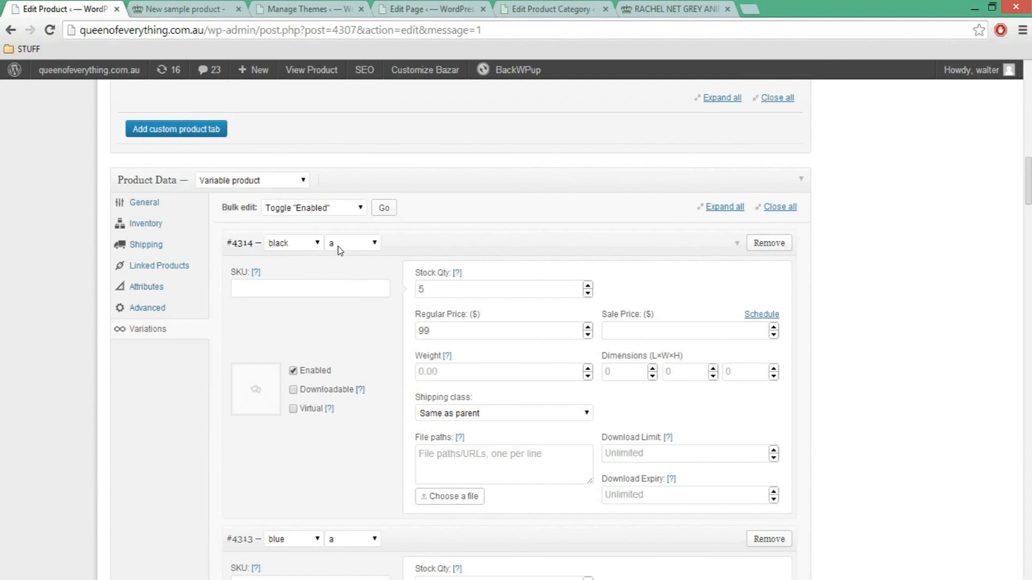
{"action": "scroll", "coordinate": [341, 403], "scroll_direction": "down", "scroll_amount": 4}
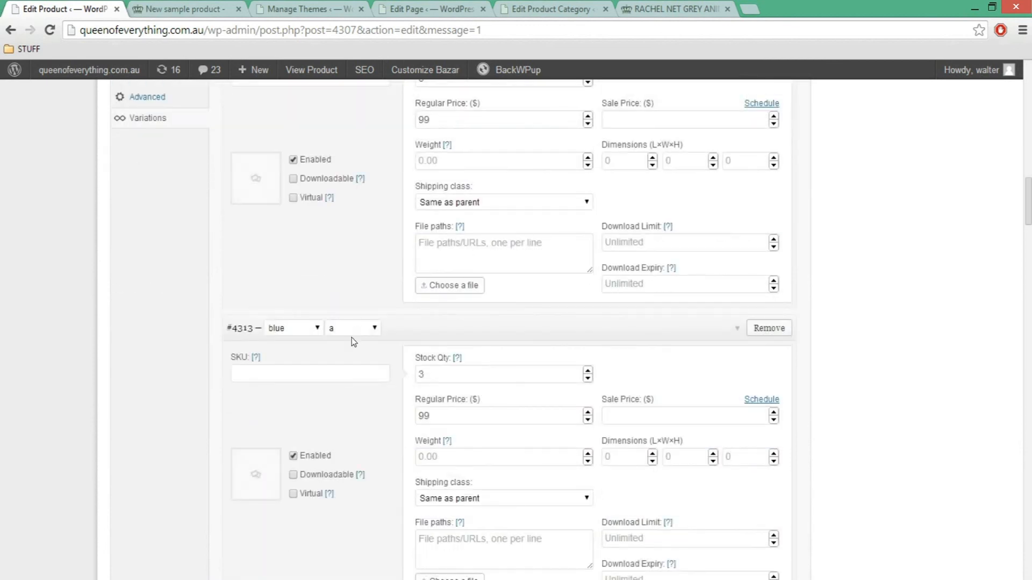
{"action": "scroll", "coordinate": [351, 349], "scroll_direction": "up", "scroll_amount": 7}
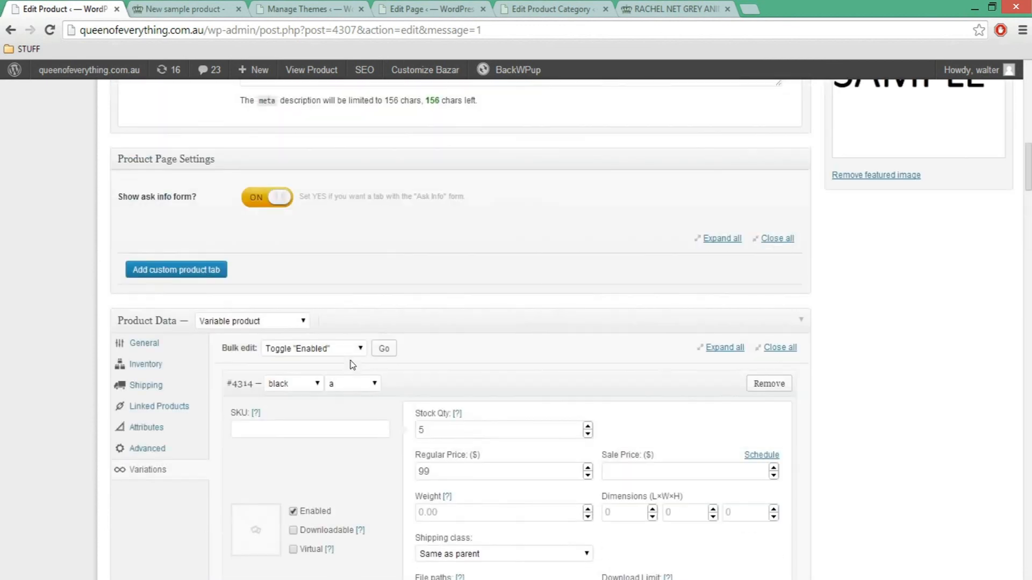
{"action": "scroll", "coordinate": [352, 364], "scroll_direction": "up", "scroll_amount": 1}
{"action": "scroll", "coordinate": [629, 430], "scroll_direction": "up", "scroll_amount": 9}
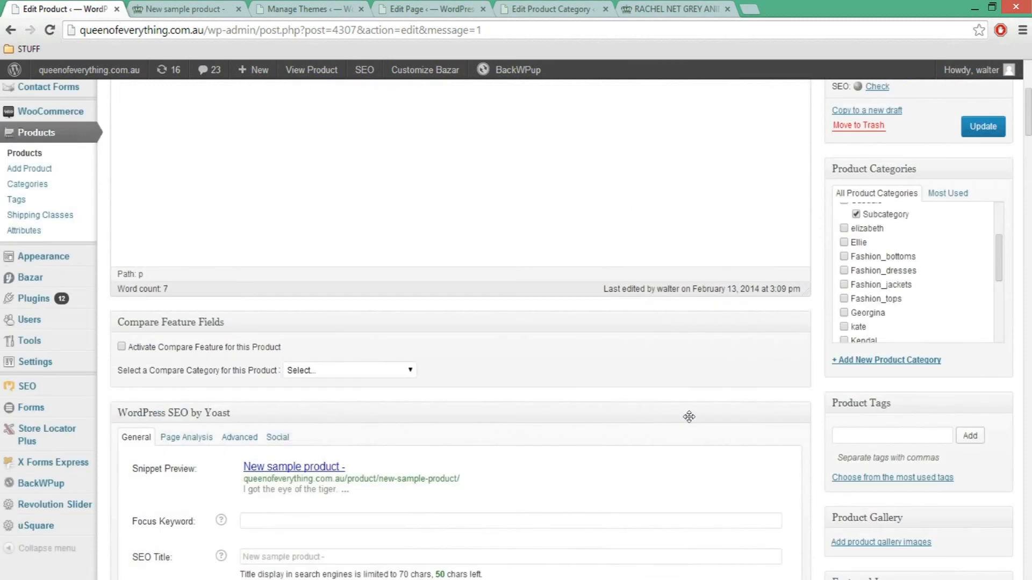
{"action": "scroll", "coordinate": [623, 462], "scroll_direction": "up", "scroll_amount": 5}
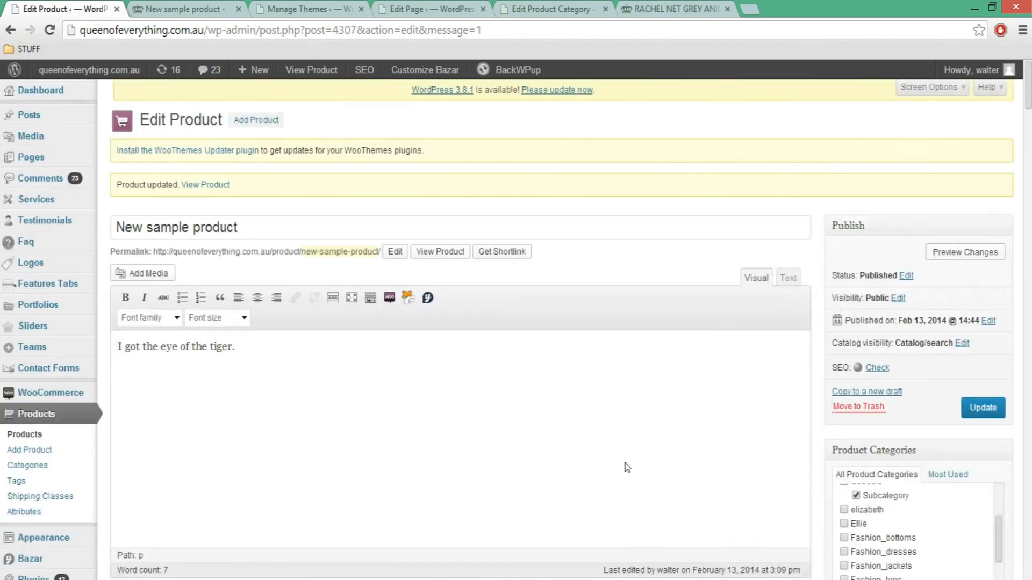
{"action": "left_click", "coordinate": [986, 411]}
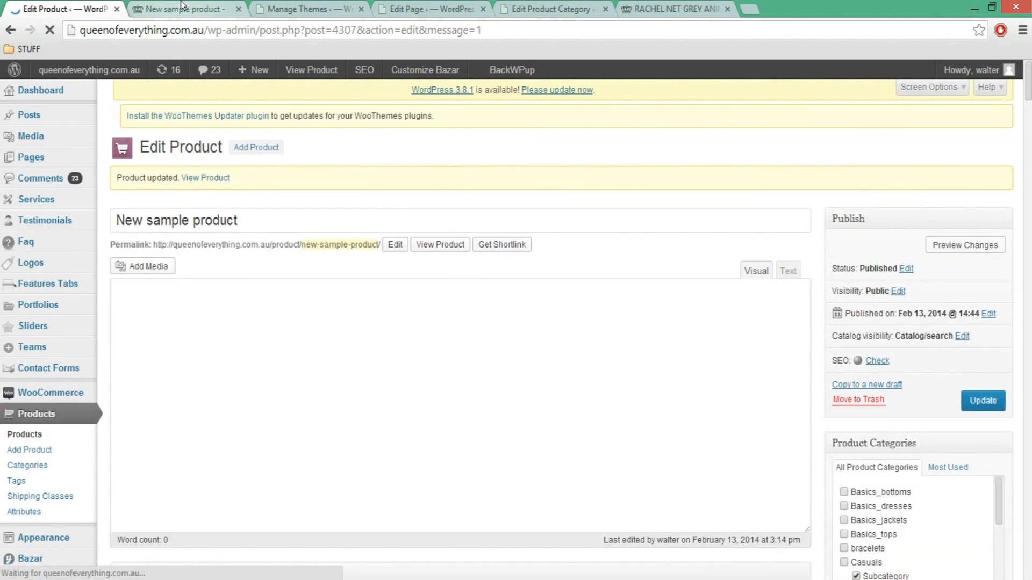
Step: Reload the sample product's store page and look through its color and size lists
{"action": "left_click", "coordinate": [180, 6]}
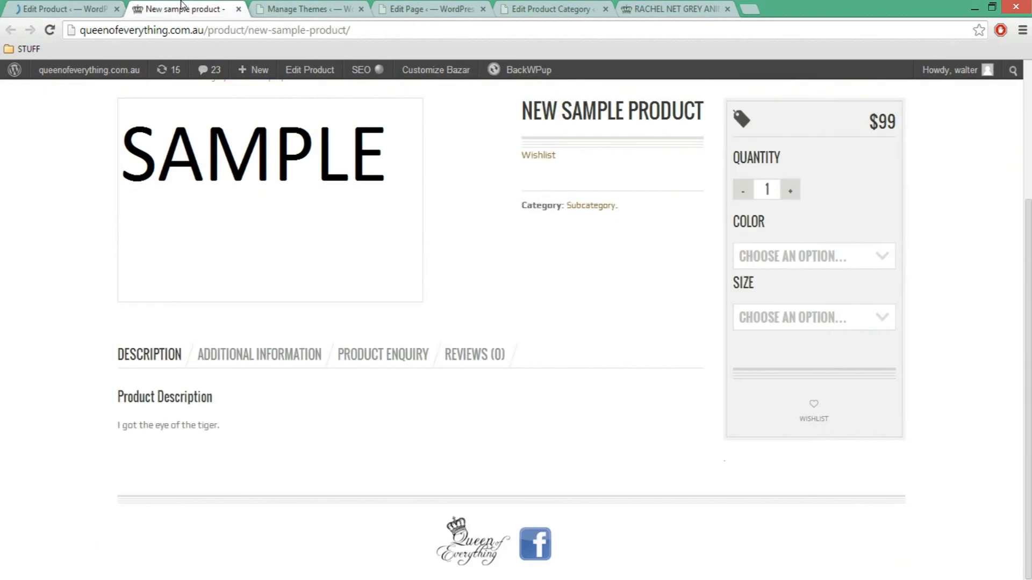
{"action": "left_click", "coordinate": [50, 31]}
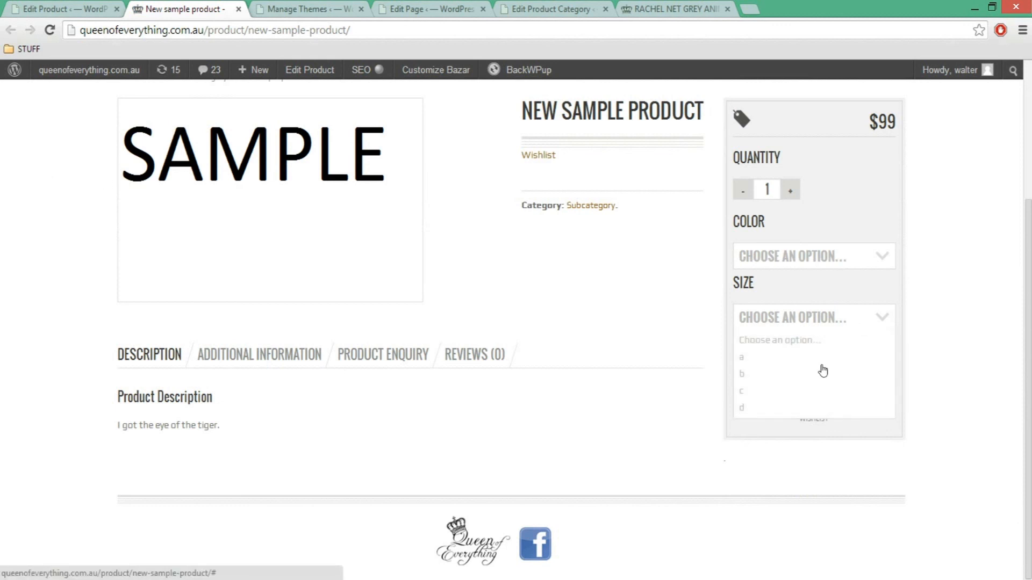
{"action": "left_click", "coordinate": [821, 260]}
{"action": "left_click", "coordinate": [822, 262]}
{"action": "left_click", "coordinate": [834, 322]}
Step: Select color blue and compare the stock shown for sizes c and a, ending on size c
{"action": "left_click", "coordinate": [828, 266]}
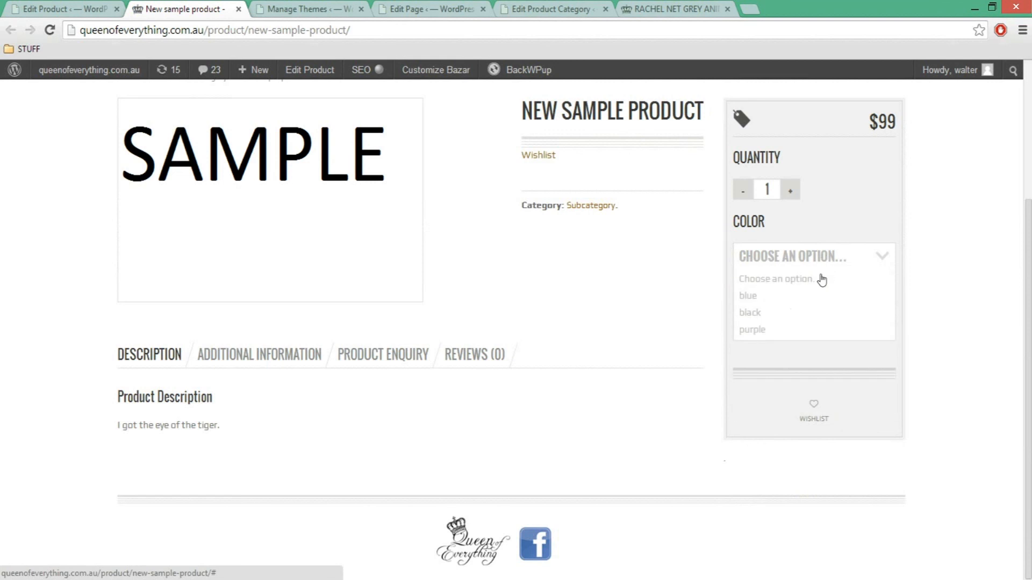
{"action": "left_click", "coordinate": [793, 300]}
{"action": "left_click", "coordinate": [795, 323]}
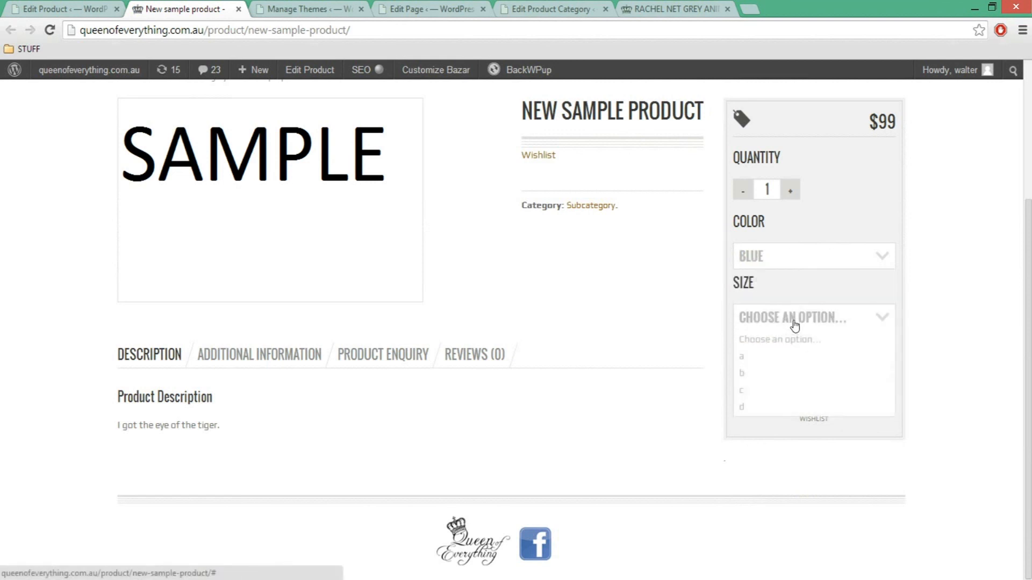
{"action": "left_click", "coordinate": [755, 392]}
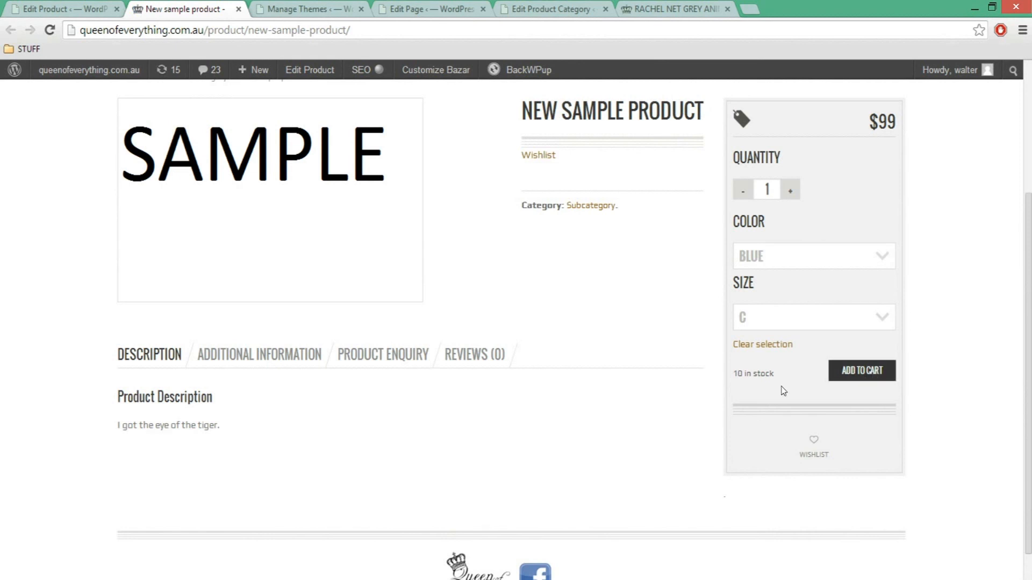
{"action": "left_click", "coordinate": [790, 326]}
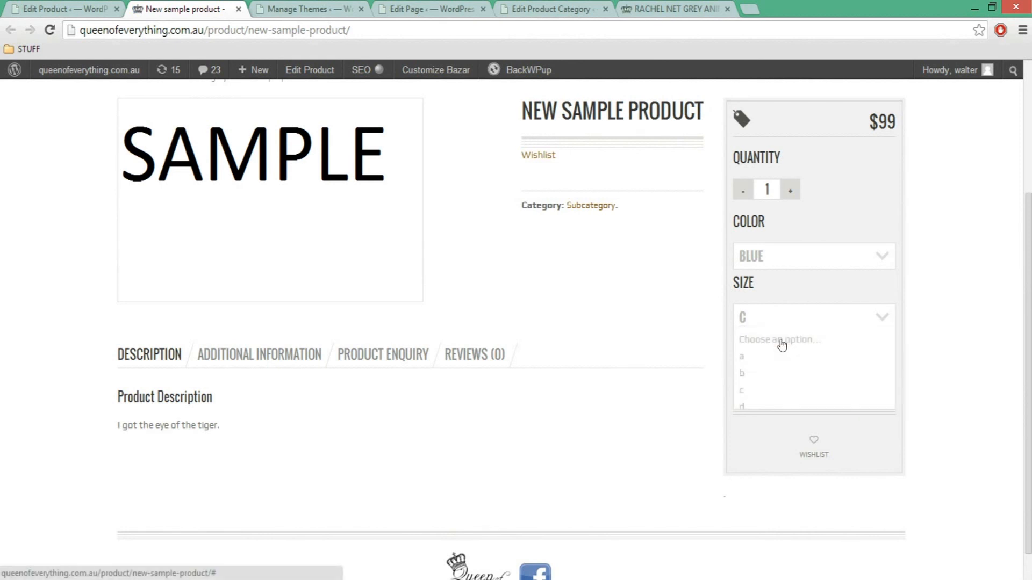
{"action": "left_click", "coordinate": [774, 361]}
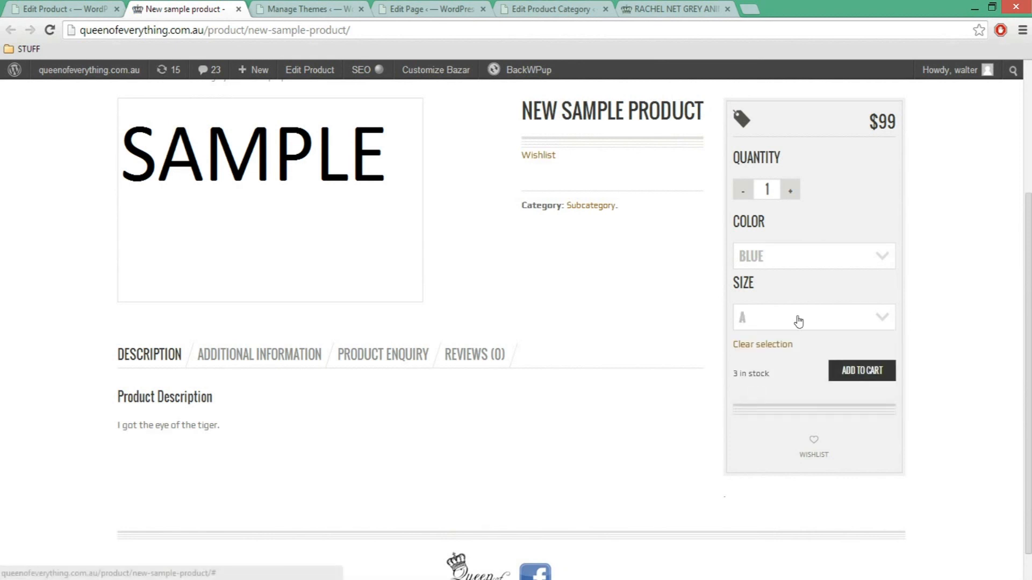
{"action": "left_click", "coordinate": [799, 321]}
{"action": "left_click", "coordinate": [769, 392]}
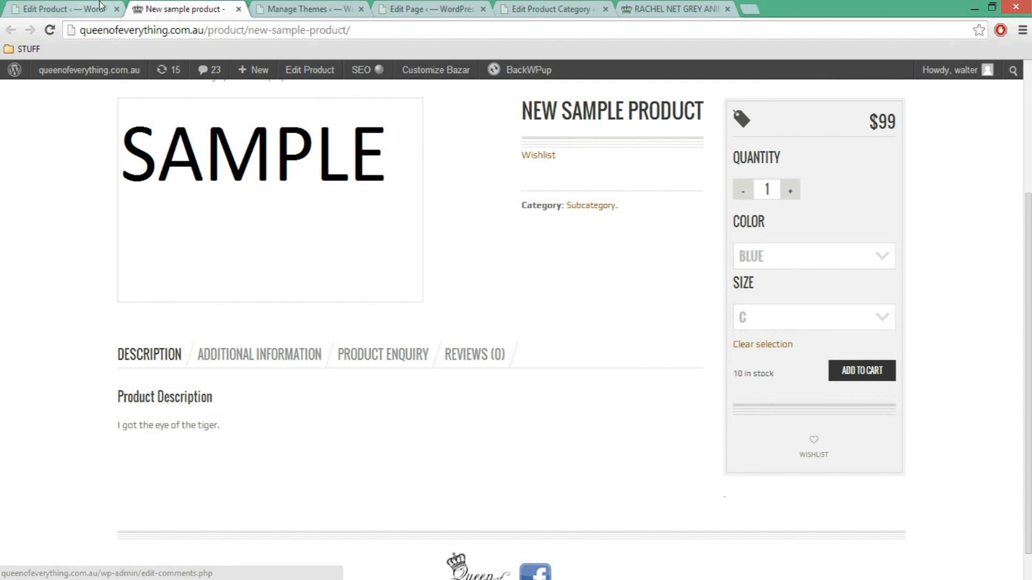
Step: Open the product's variations in the editor and inspect the stock quantities of the blue c and purple a variations
{"action": "left_click", "coordinate": [56, 9]}
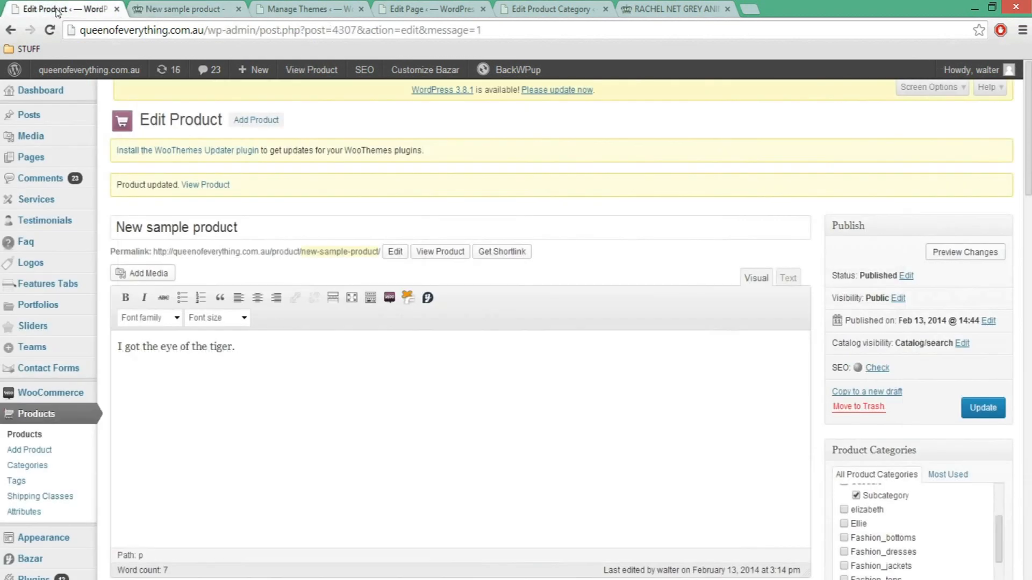
{"action": "scroll", "coordinate": [236, 348], "scroll_direction": "down", "scroll_amount": 15}
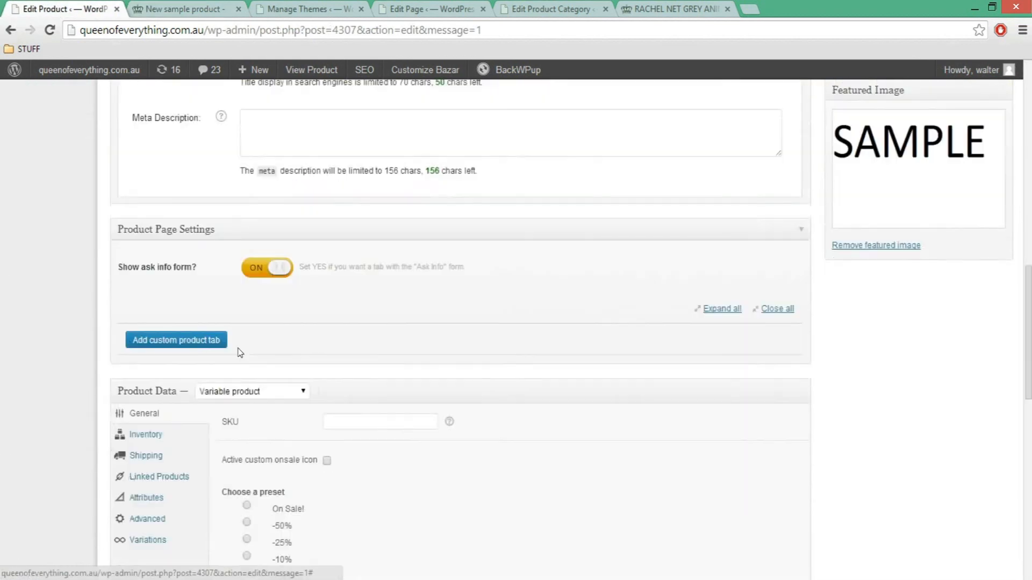
{"action": "scroll", "coordinate": [236, 347], "scroll_direction": "down", "scroll_amount": 3}
{"action": "scroll", "coordinate": [214, 318], "scroll_direction": "up", "scroll_amount": 2}
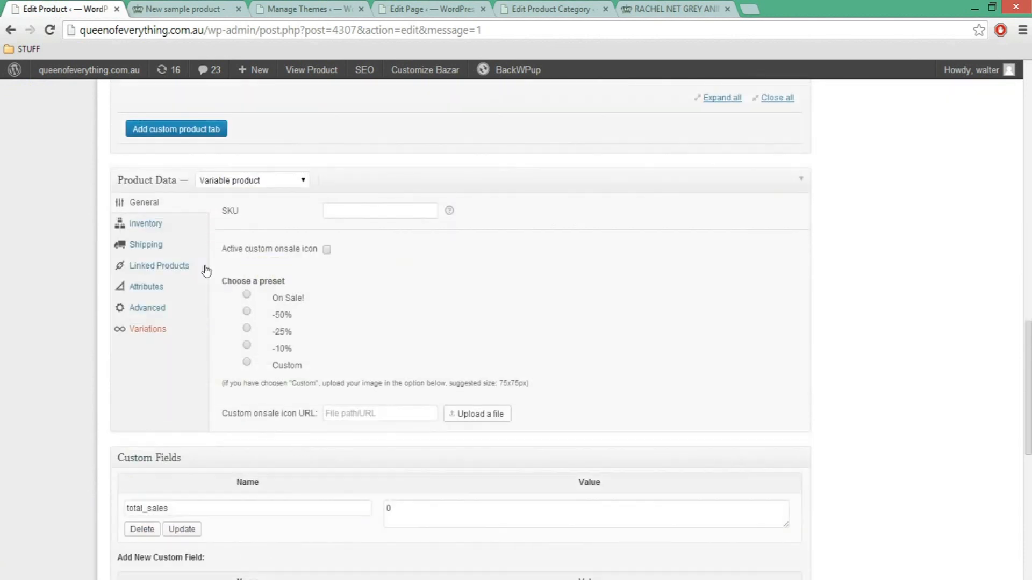
{"action": "left_click", "coordinate": [157, 334]}
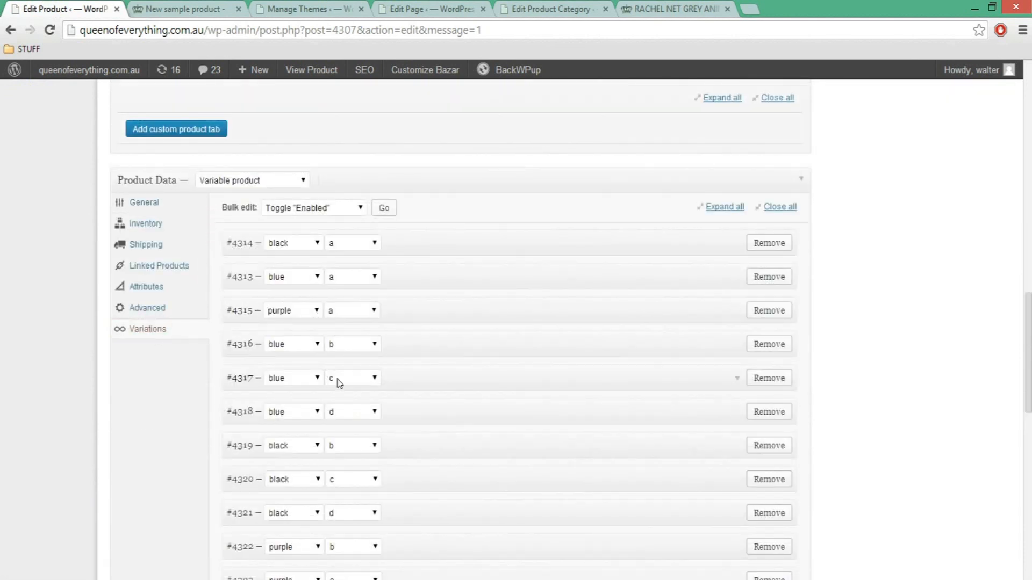
{"action": "left_click", "coordinate": [438, 384]}
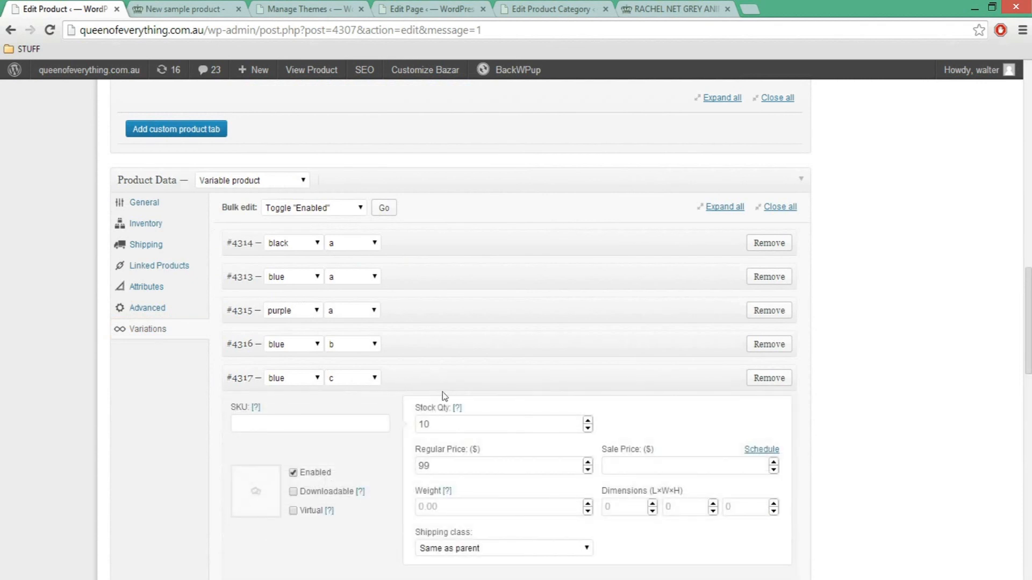
{"action": "left_click", "coordinate": [443, 314]}
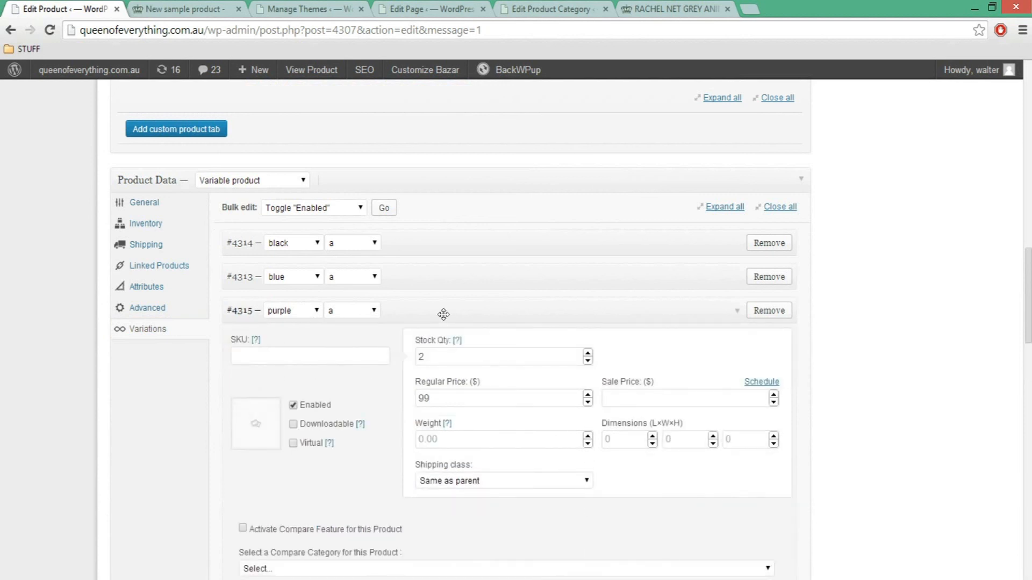
Step: Collapse the purple a variation and open the black c variation to inspect its stock quantity
{"action": "left_click", "coordinate": [444, 315]}
{"action": "scroll", "coordinate": [439, 366], "scroll_direction": "down", "scroll_amount": 6}
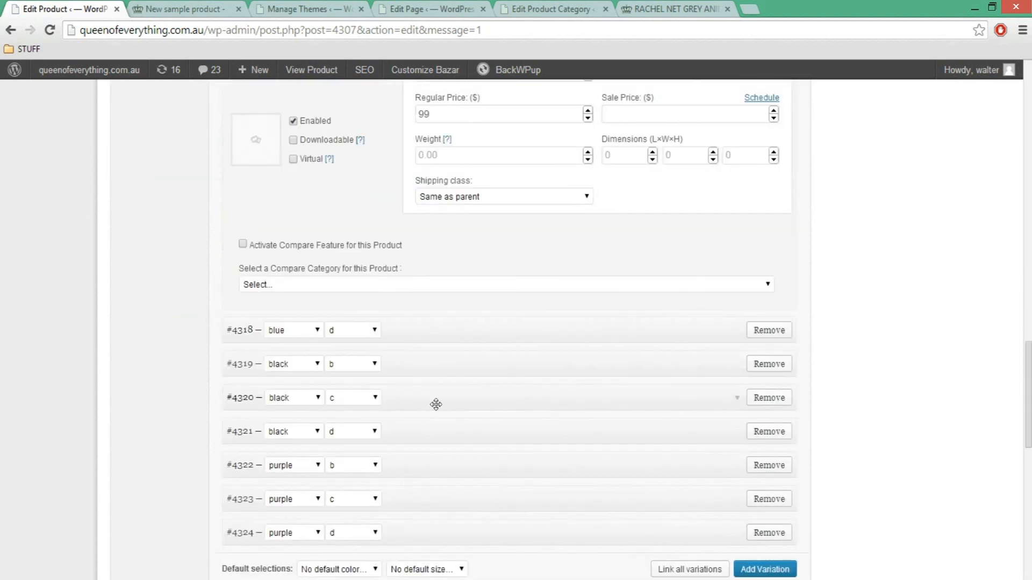
{"action": "left_click", "coordinate": [436, 405]}
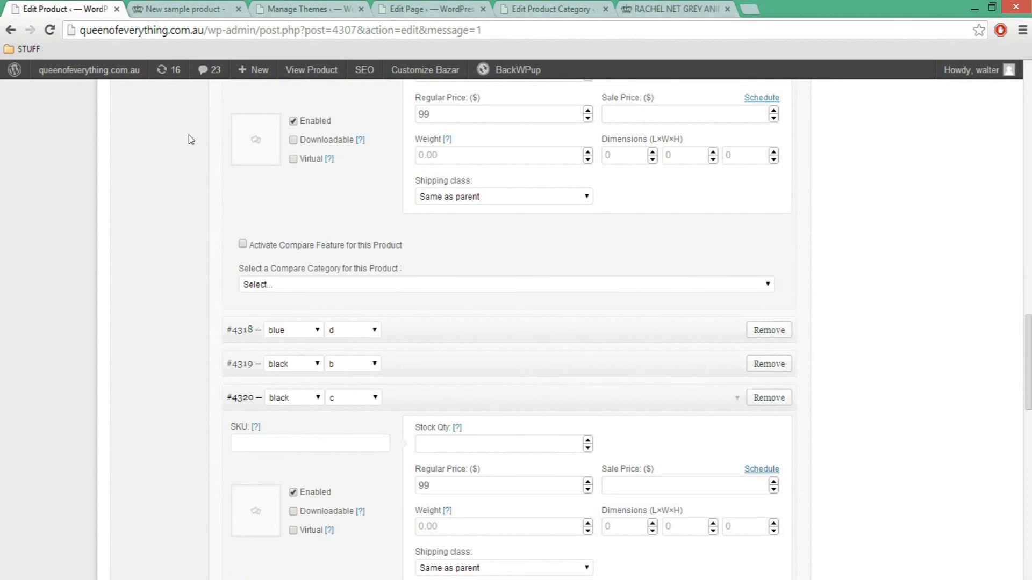
Step: On the sample product's store page, select color black with size c and check the stock shown
{"action": "left_click", "coordinate": [183, 9]}
{"action": "left_click", "coordinate": [855, 272]}
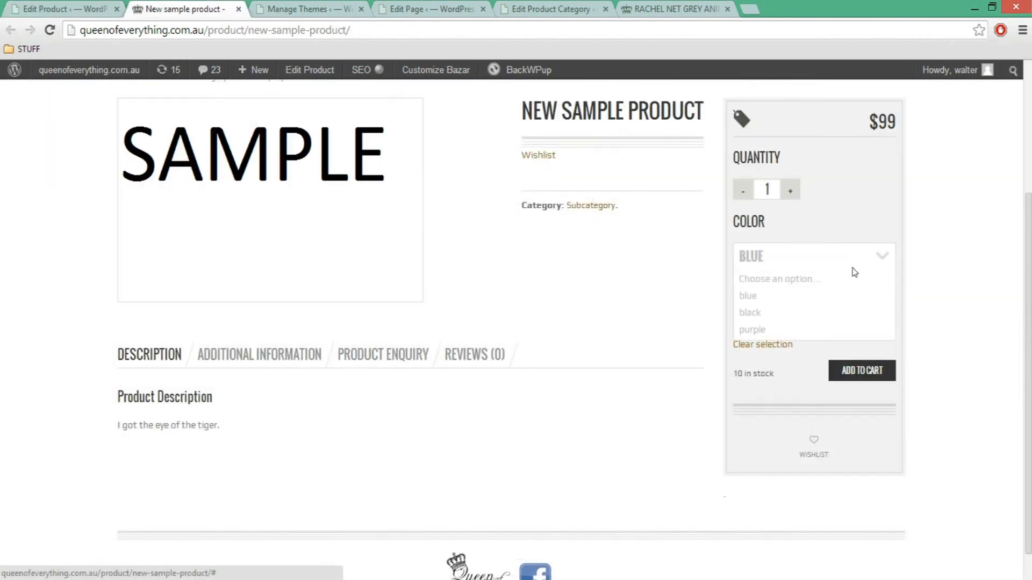
{"action": "left_click", "coordinate": [800, 314]}
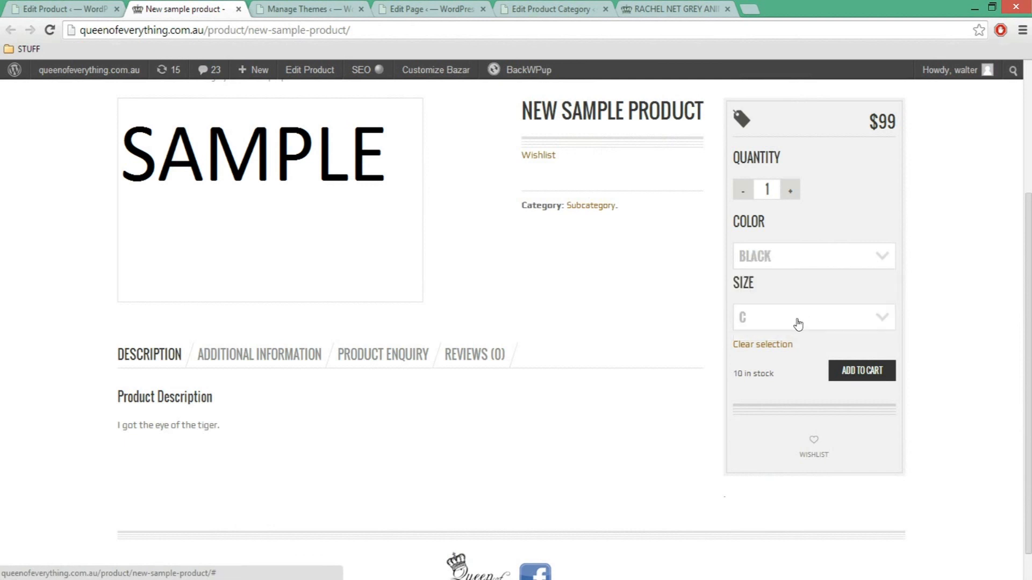
{"action": "left_click", "coordinate": [795, 324]}
{"action": "left_click", "coordinate": [776, 384]}
{"action": "left_click", "coordinate": [785, 327]}
{"action": "left_click", "coordinate": [769, 392]}
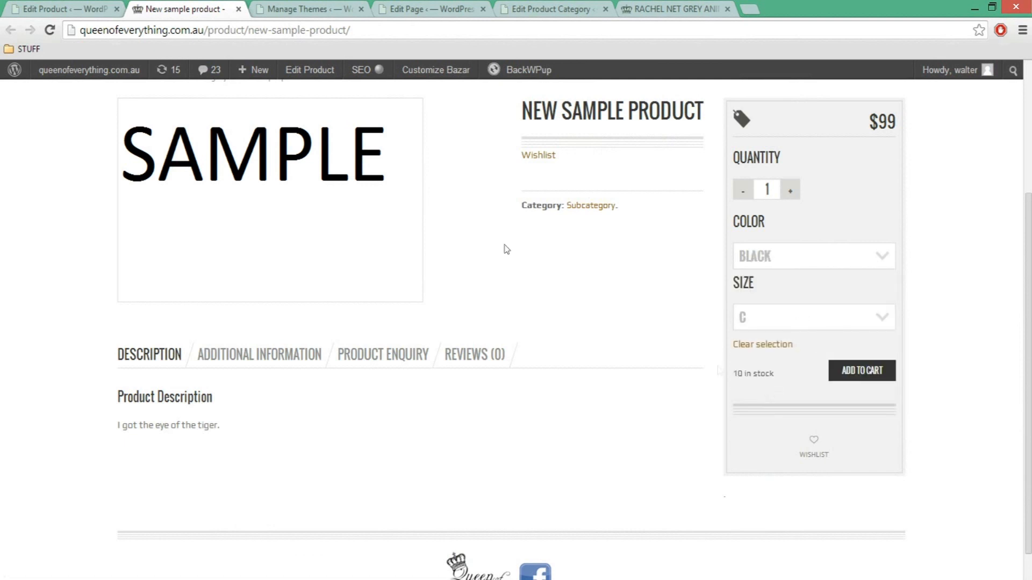
Step: In the product editor, check the product-level stock quantity in the inventory settings and return to the variations
{"action": "left_click", "coordinate": [81, 8]}
{"action": "left_click", "coordinate": [448, 444]}
{"action": "left_click_drag", "start_coordinate": [1028, 344], "coordinate": [991, 300]}
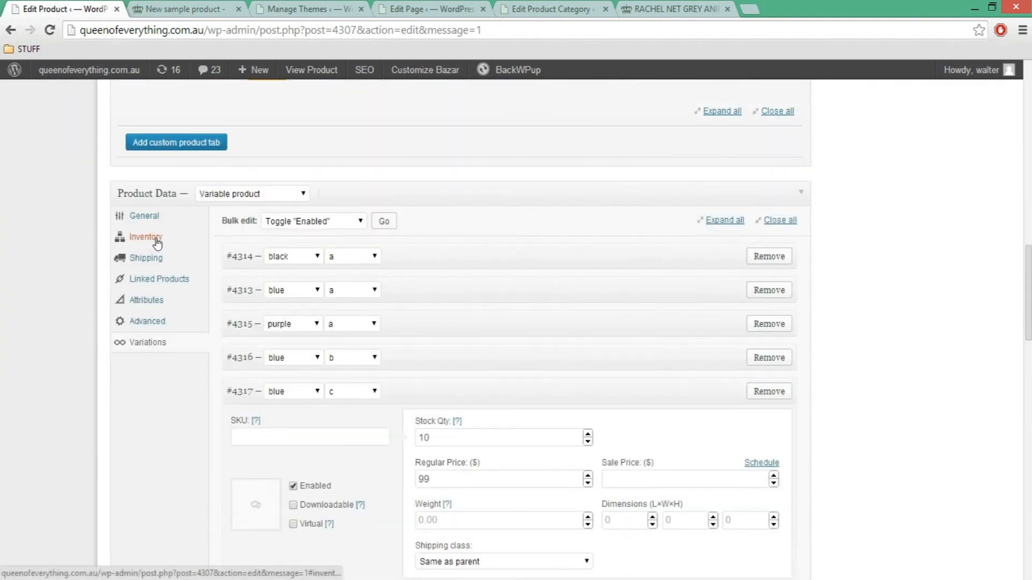
{"action": "left_click", "coordinate": [157, 243]}
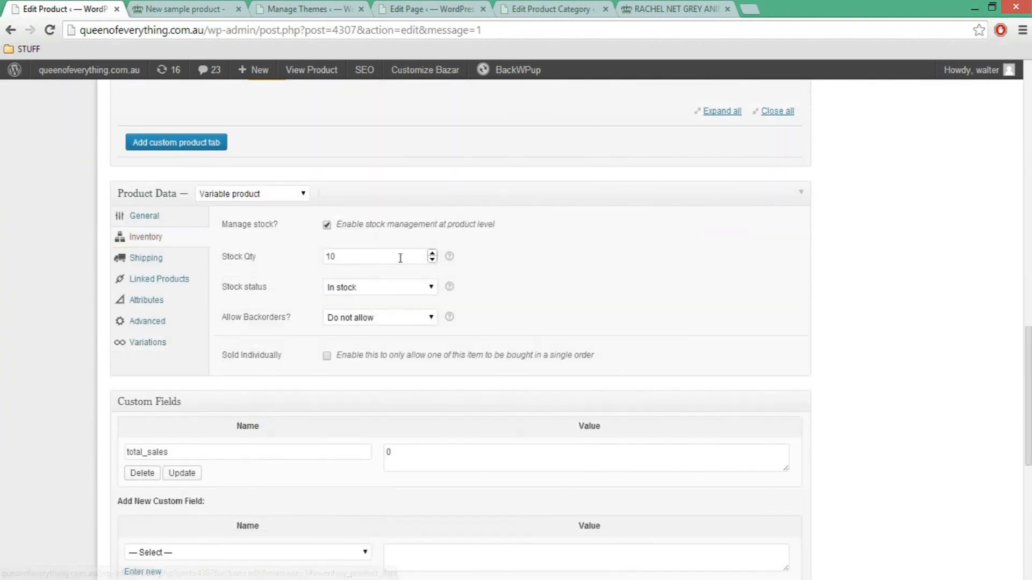
{"action": "left_click", "coordinate": [140, 343]}
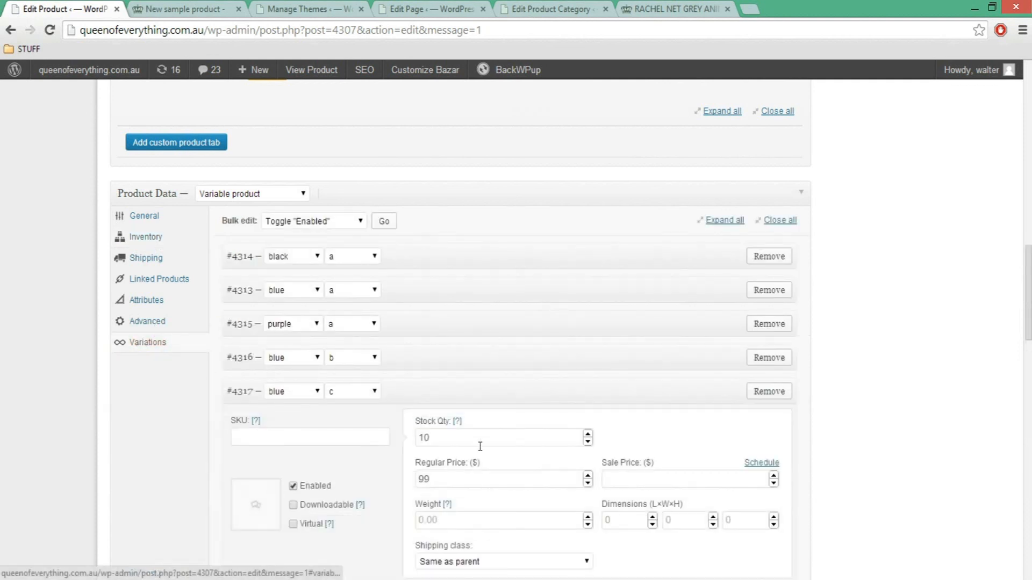
Step: Open the black a variation to inspect its stock quantity, compare it with the product-level inventory, and return to the variations
{"action": "scroll", "coordinate": [480, 446], "scroll_direction": "down", "scroll_amount": 5}
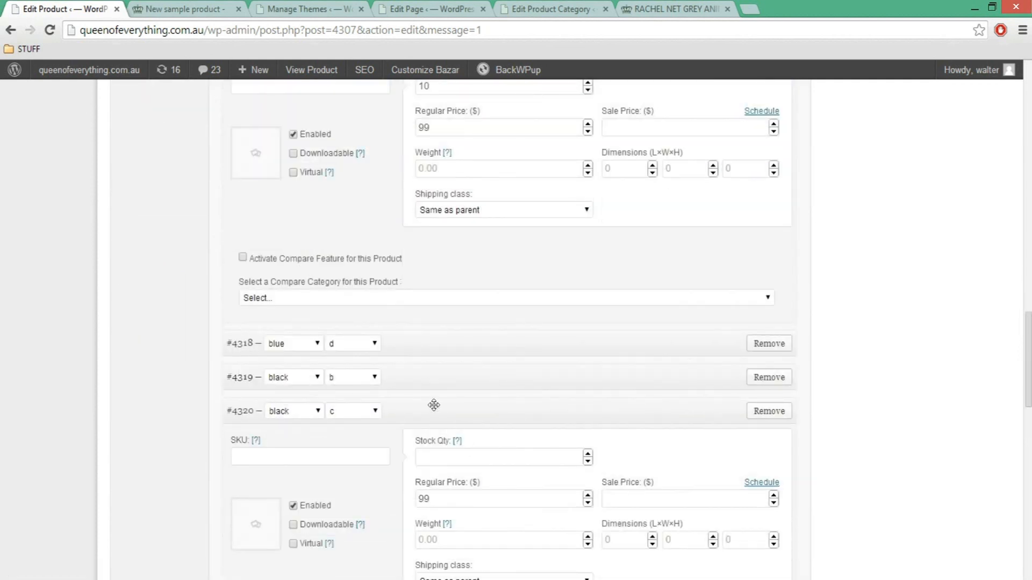
{"action": "scroll", "coordinate": [430, 403], "scroll_direction": "up", "scroll_amount": 9}
{"action": "scroll", "coordinate": [413, 249], "scroll_direction": "down", "scroll_amount": 2}
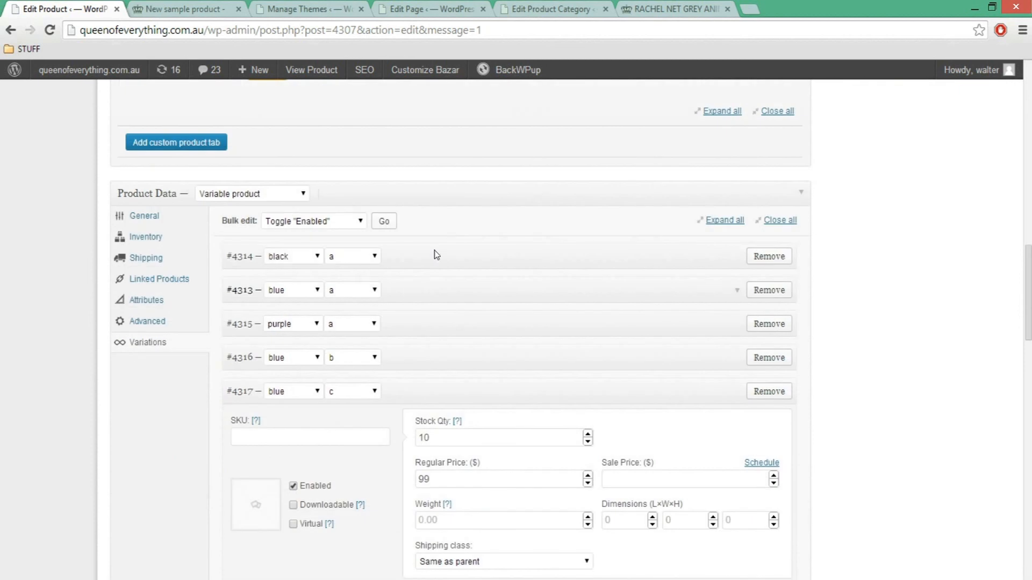
{"action": "left_click", "coordinate": [435, 250]}
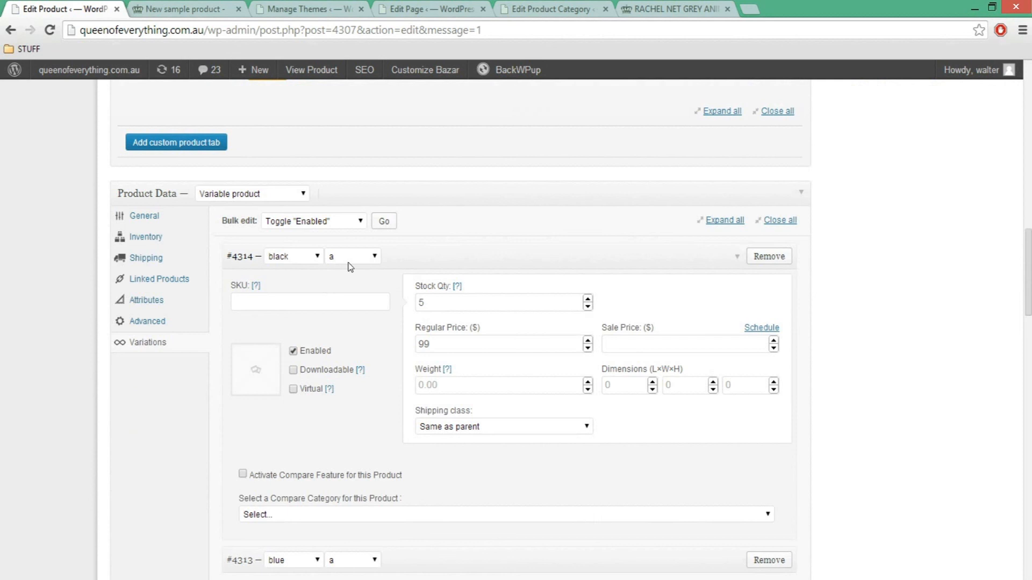
{"action": "left_click", "coordinate": [435, 307]}
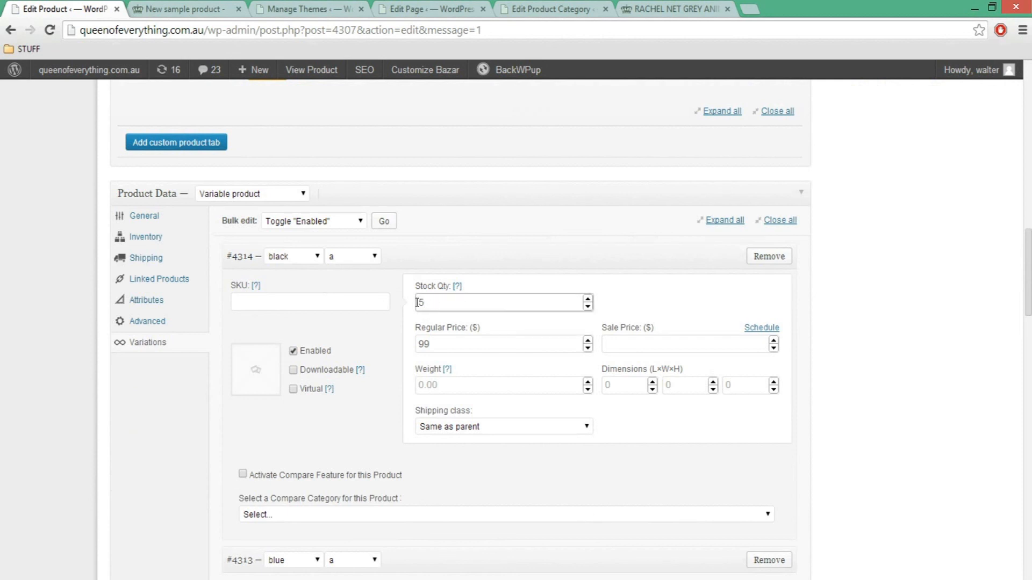
{"action": "left_click", "coordinate": [168, 243]}
{"action": "left_click", "coordinate": [146, 347]}
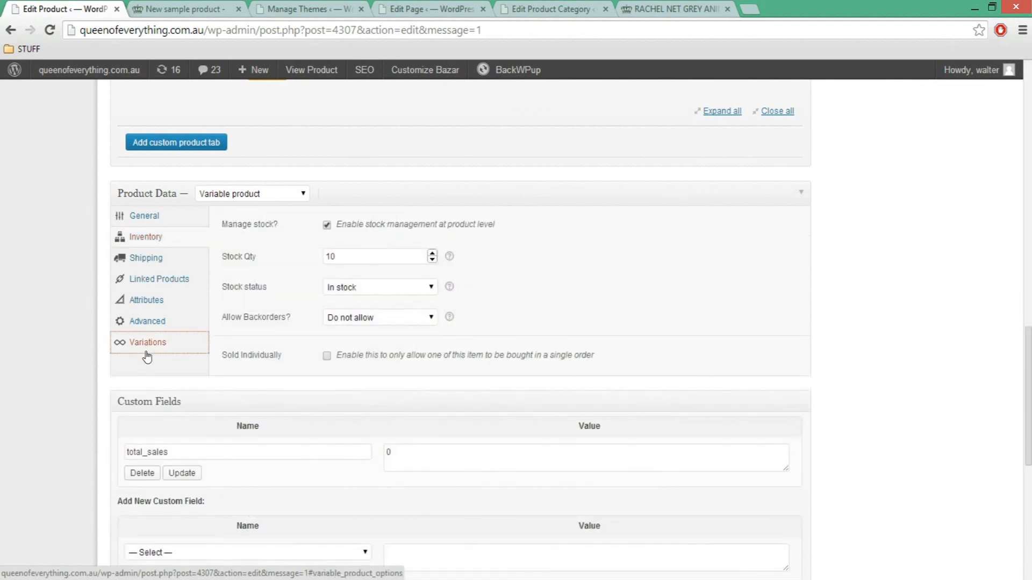
Step: On the store page, switch the black product's size to a and check the stock shown
{"action": "left_click", "coordinate": [203, 6]}
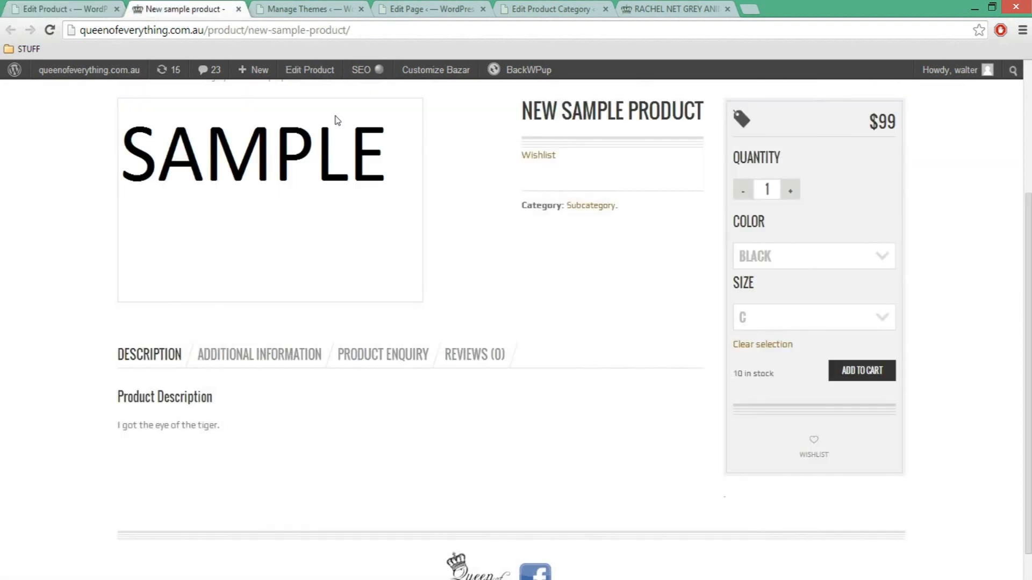
{"action": "left_click", "coordinate": [783, 325]}
{"action": "left_click", "coordinate": [765, 357]}
{"action": "left_click_drag", "start_coordinate": [775, 370], "coordinate": [742, 378]}
{"action": "left_click", "coordinate": [743, 383]}
{"action": "scroll", "coordinate": [497, 385], "scroll_direction": "up", "scroll_amount": 1}
{"action": "scroll", "coordinate": [314, 246], "scroll_direction": "down", "scroll_amount": 2}
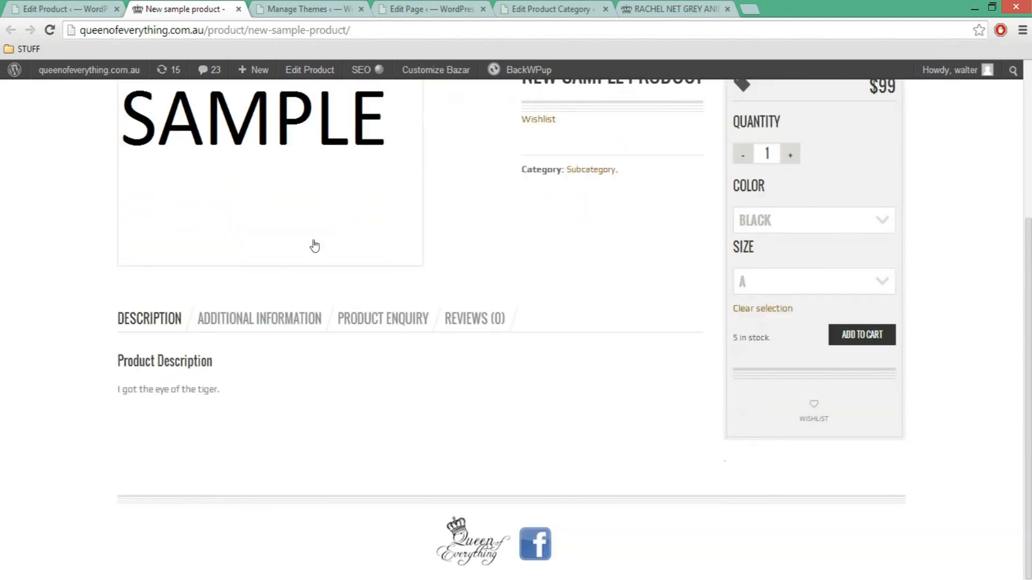
Step: View the enlarged product image, close it, and highlight the description text and the color and size labels
{"action": "left_click", "coordinate": [263, 153]}
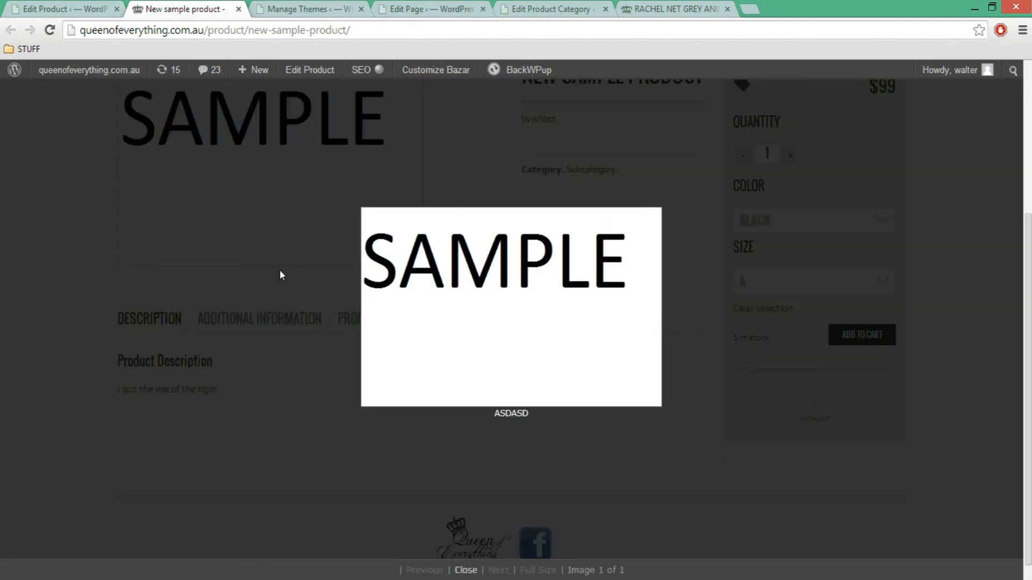
{"action": "left_click", "coordinate": [465, 571]}
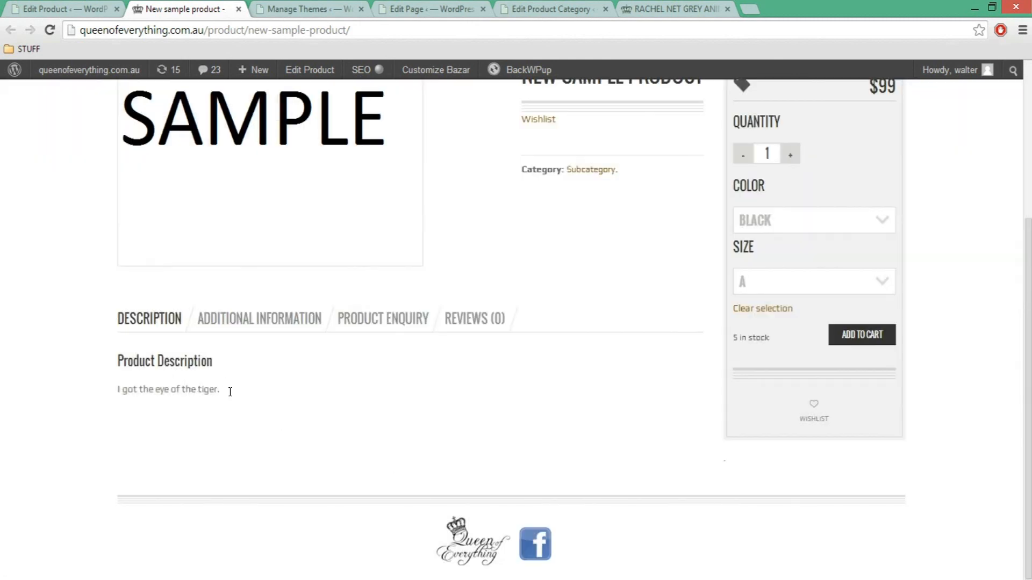
{"action": "left_click_drag", "start_coordinate": [230, 392], "coordinate": [110, 386]}
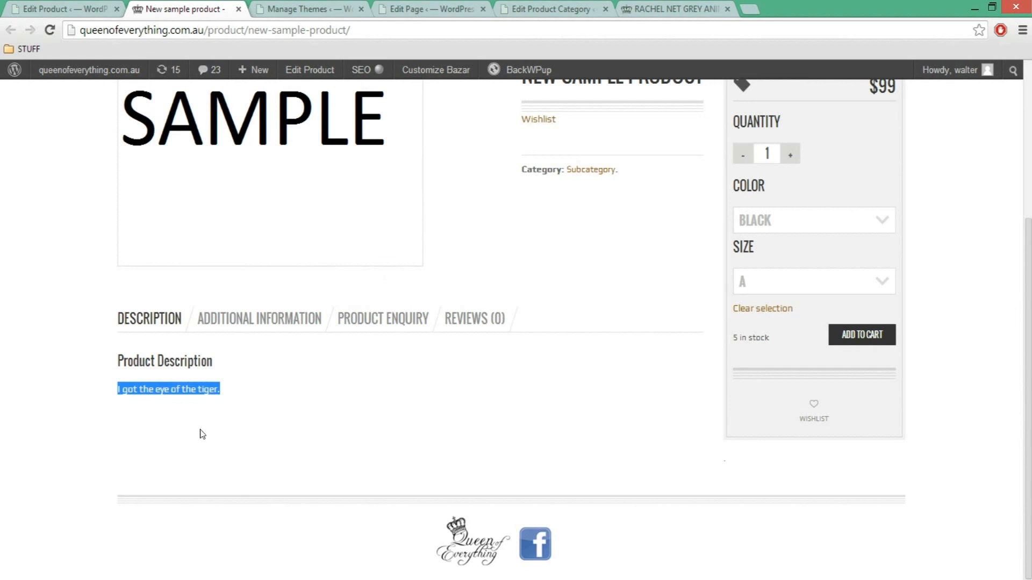
{"action": "scroll", "coordinate": [376, 461], "scroll_direction": "up", "scroll_amount": 3}
{"action": "scroll", "coordinate": [482, 461], "scroll_direction": "down", "scroll_amount": 1}
{"action": "left_click_drag", "start_coordinate": [779, 258], "coordinate": [727, 262]}
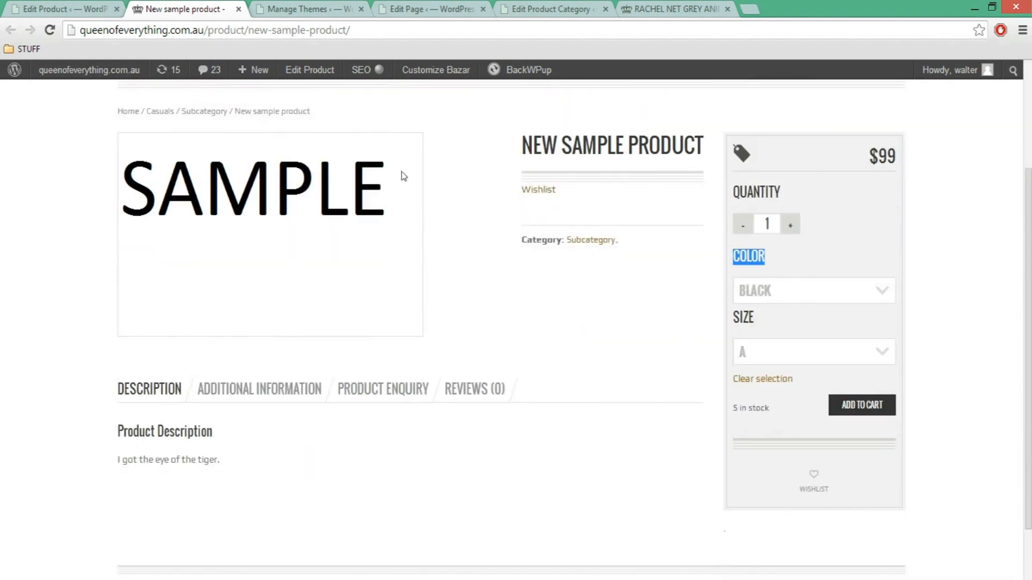
{"action": "left_click", "coordinate": [57, 6]}
{"action": "key", "text": "ctrl+Tab"}
{"action": "left_click_drag", "start_coordinate": [766, 330], "coordinate": [736, 321]}
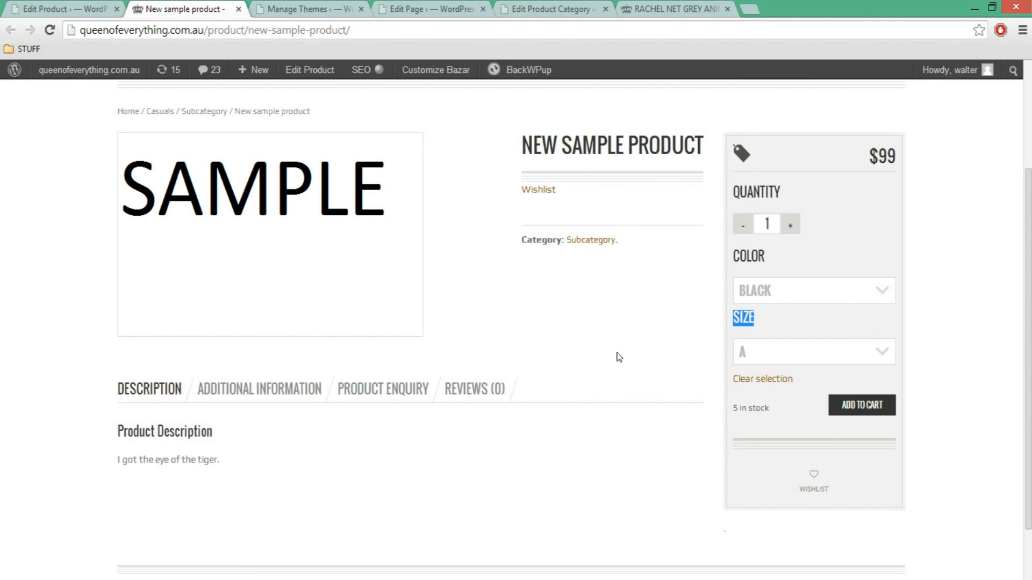
Step: Reset both the color and size selections on the store page to "Choose an option..."
{"action": "left_click", "coordinate": [790, 293]}
{"action": "left_click", "coordinate": [797, 316]}
{"action": "left_click", "coordinate": [801, 359]}
{"action": "left_click", "coordinate": [792, 379]}
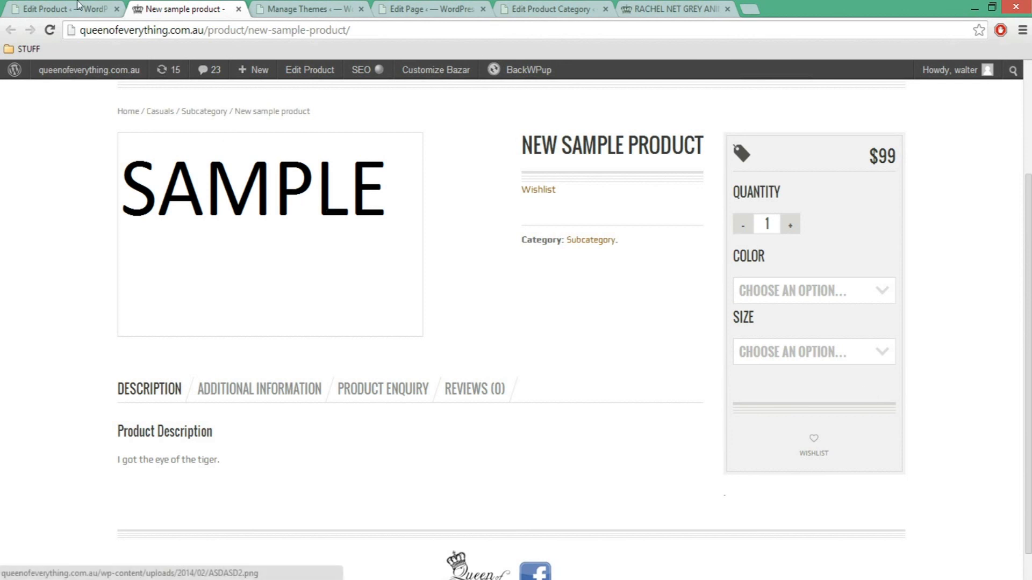
Step: In the product editor, set the variations' default selections to color blue and size a, and update the product
{"action": "left_click", "coordinate": [80, 7]}
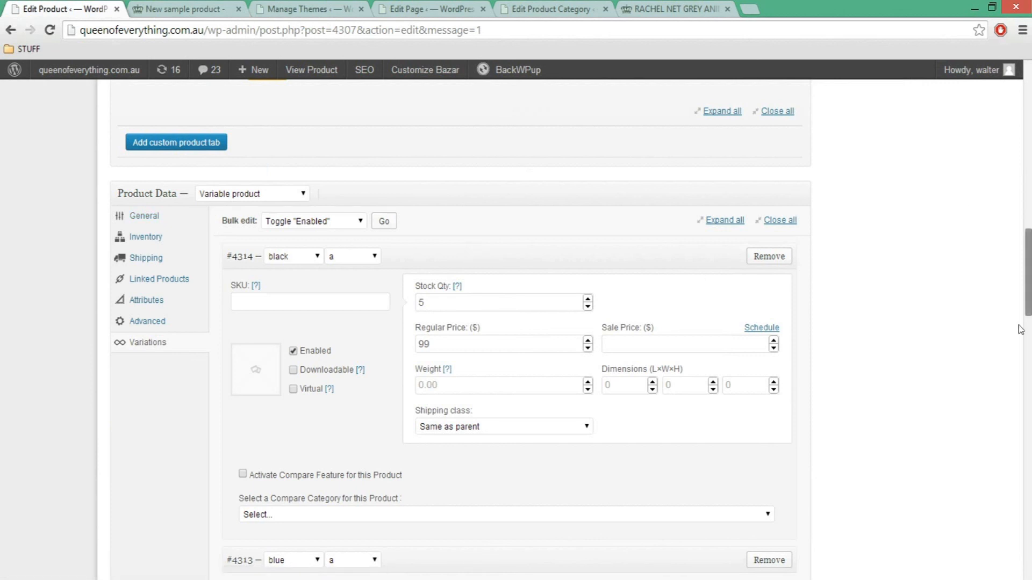
{"action": "scroll", "coordinate": [1020, 329], "scroll_direction": "down", "scroll_amount": 20}
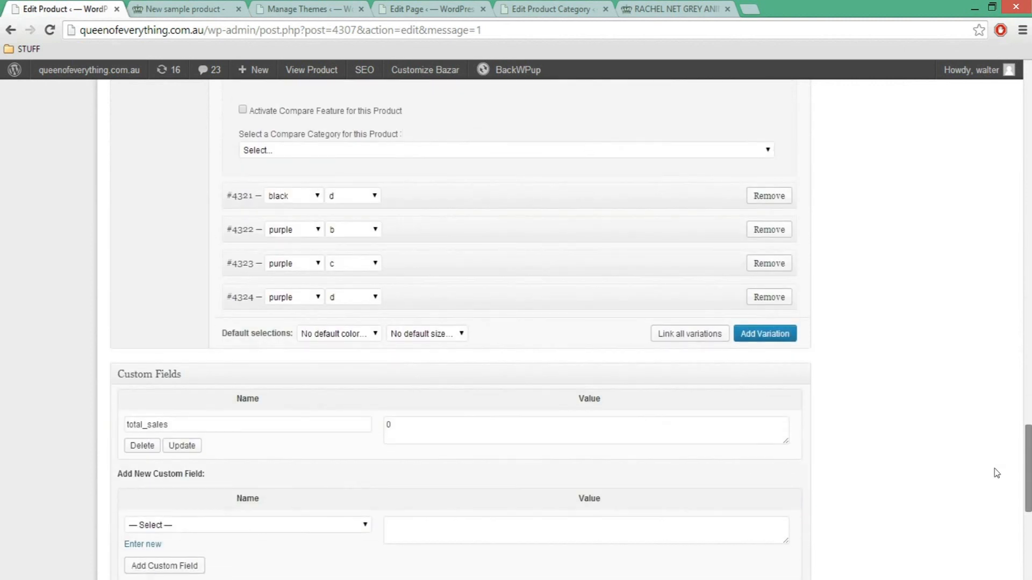
{"action": "left_click", "coordinate": [366, 336]}
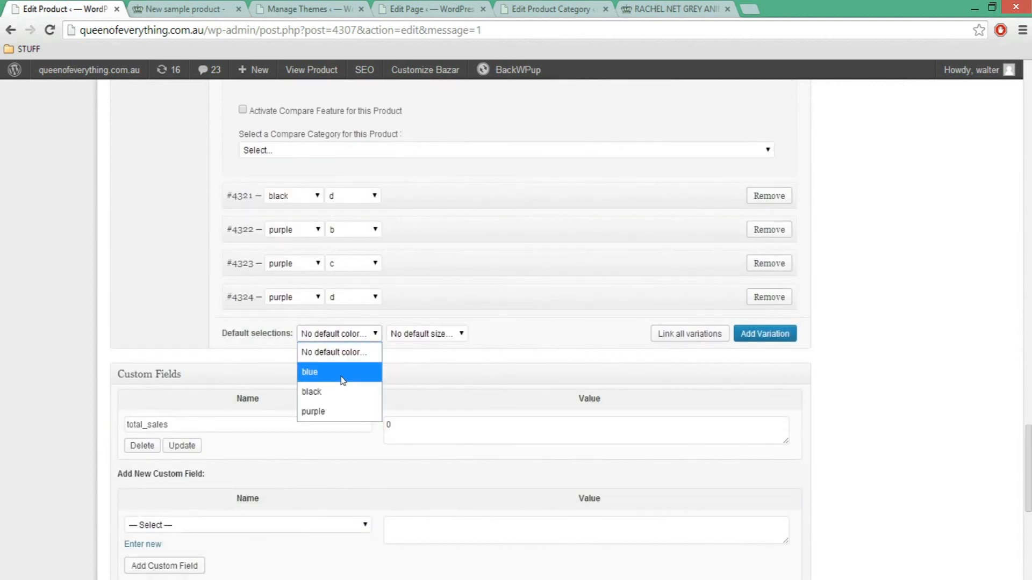
{"action": "left_click", "coordinate": [330, 379]}
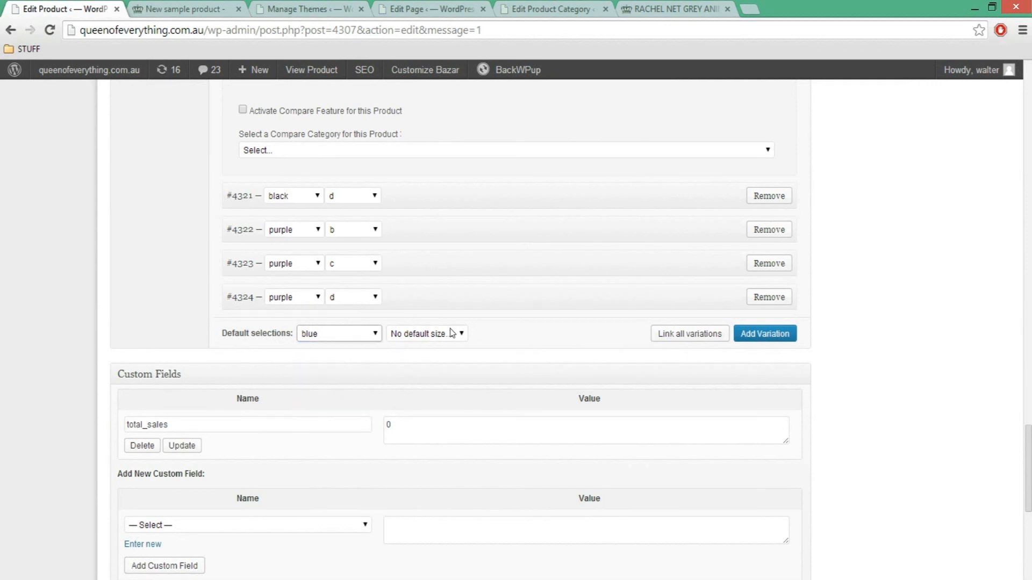
{"action": "left_click", "coordinate": [457, 334]}
{"action": "left_click", "coordinate": [431, 381]}
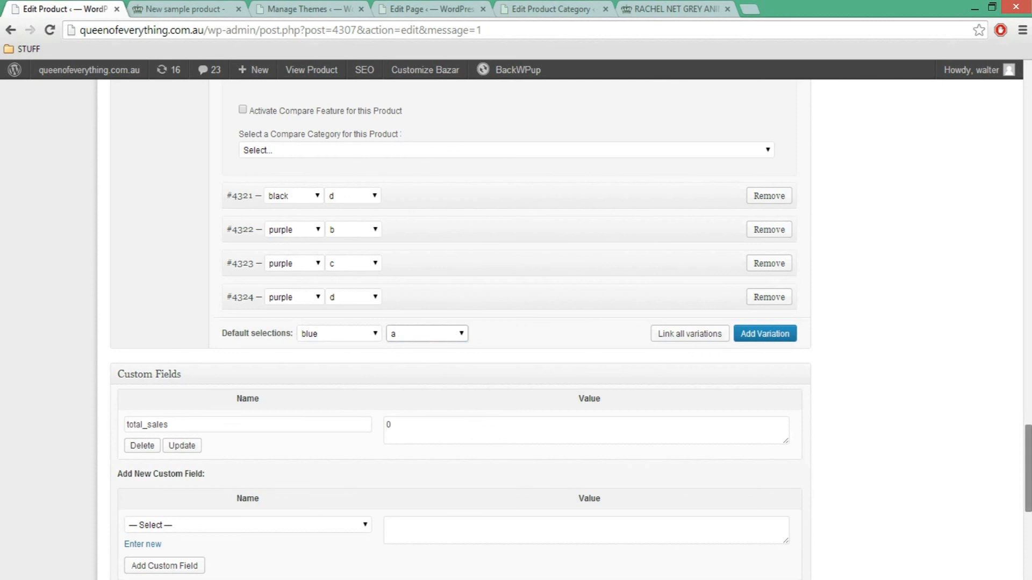
{"action": "scroll", "coordinate": [1004, 254], "scroll_direction": "up", "scroll_amount": 15}
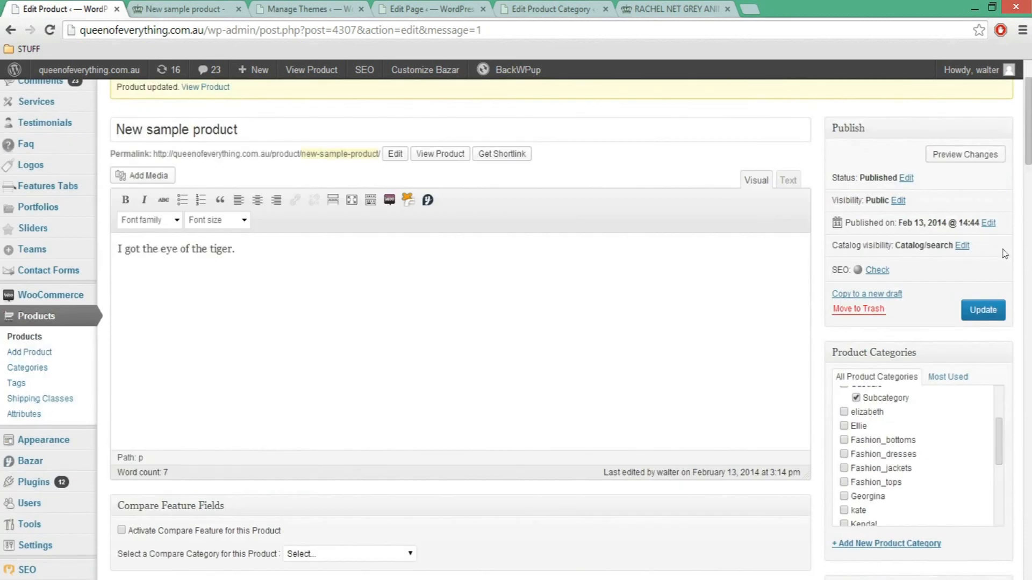
{"action": "left_click", "coordinate": [984, 310]}
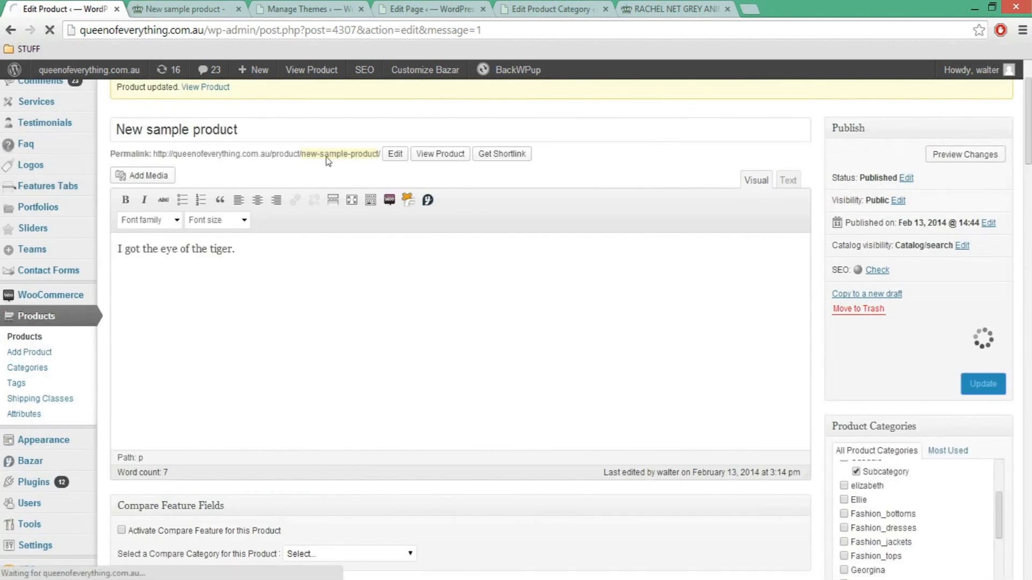
Step: Reload the sample product's store page and check the preselected color, size and stock
{"action": "left_click", "coordinate": [198, 5]}
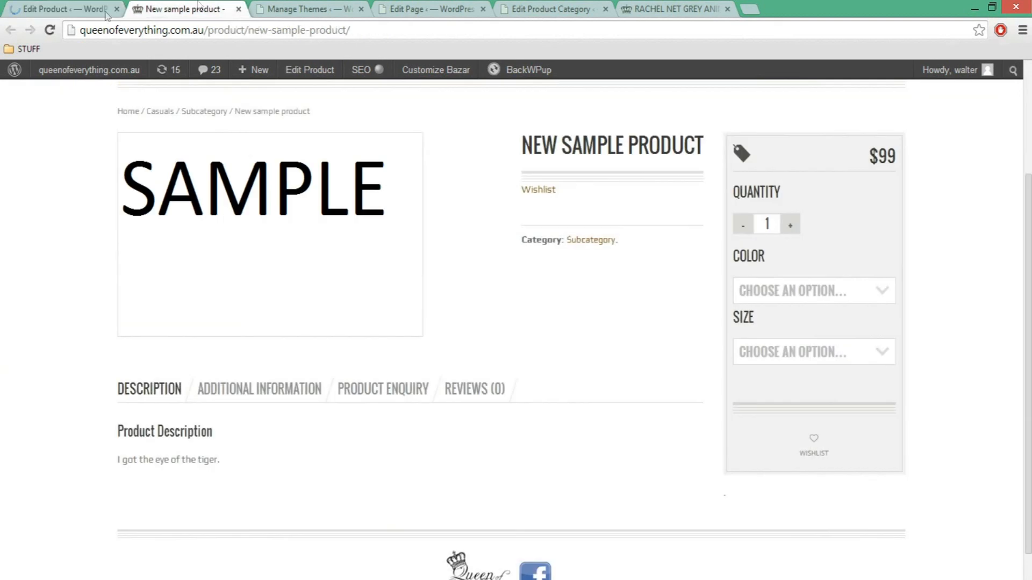
{"action": "left_click", "coordinate": [51, 31]}
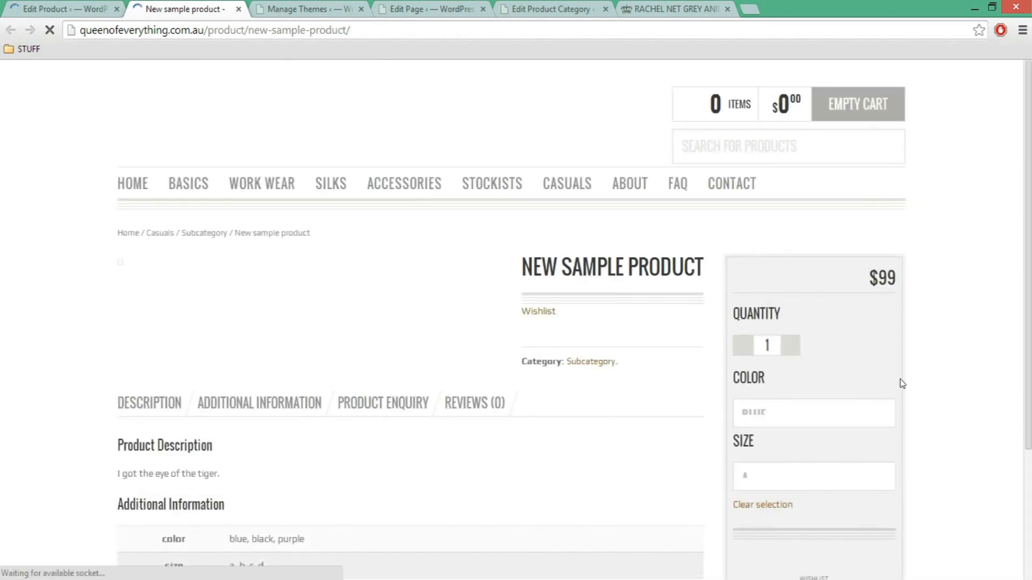
{"action": "scroll", "coordinate": [902, 384], "scroll_direction": "down", "scroll_amount": 1}
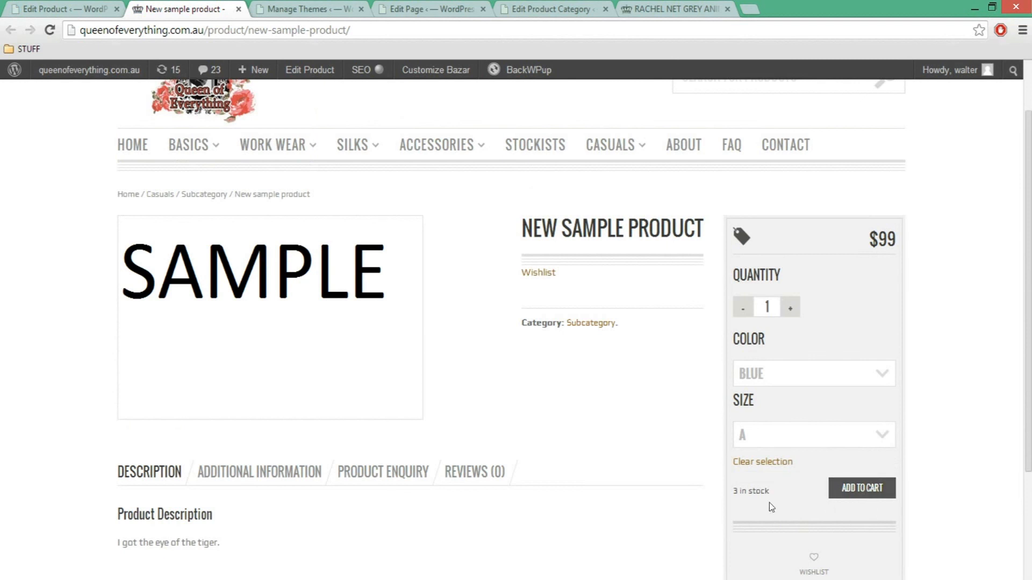
{"action": "scroll", "coordinate": [618, 500], "scroll_direction": "down", "scroll_amount": 1}
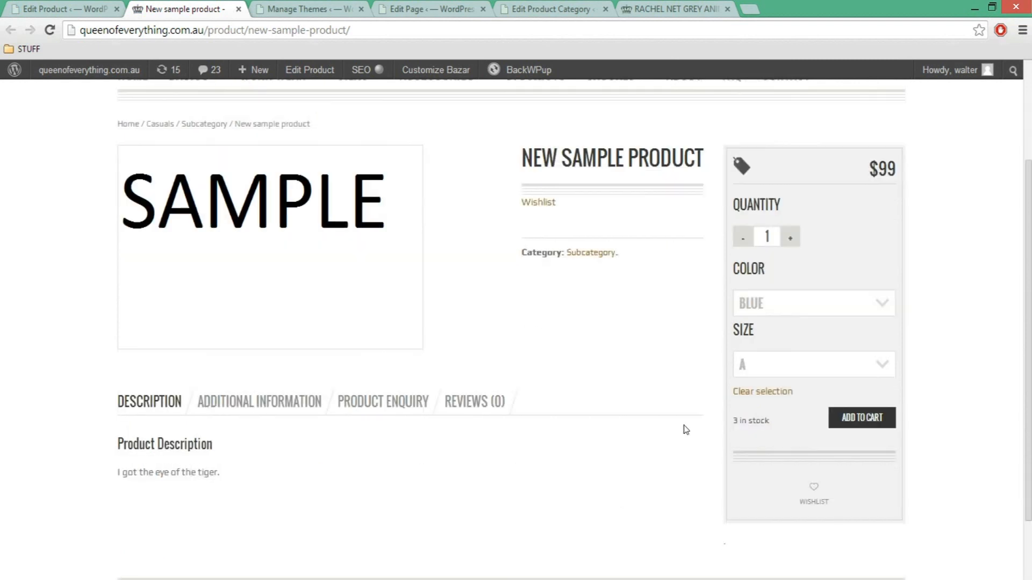
Step: Change the color to black, try size b, and settle on size a to check its stock
{"action": "left_click", "coordinate": [816, 317]}
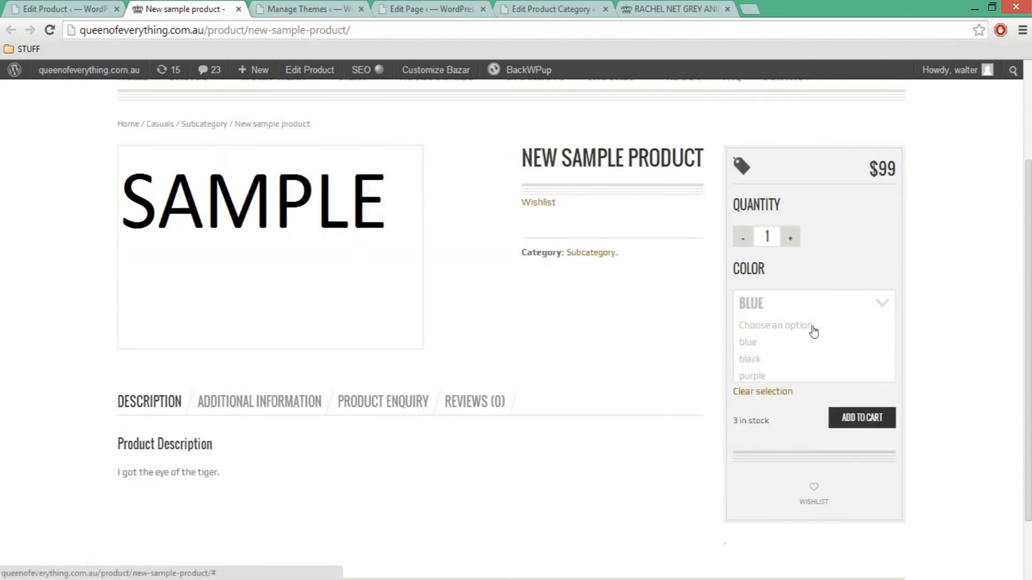
{"action": "left_click", "coordinate": [805, 360]}
{"action": "left_click", "coordinate": [796, 376]}
{"action": "left_click", "coordinate": [784, 427]}
{"action": "left_click", "coordinate": [797, 365]}
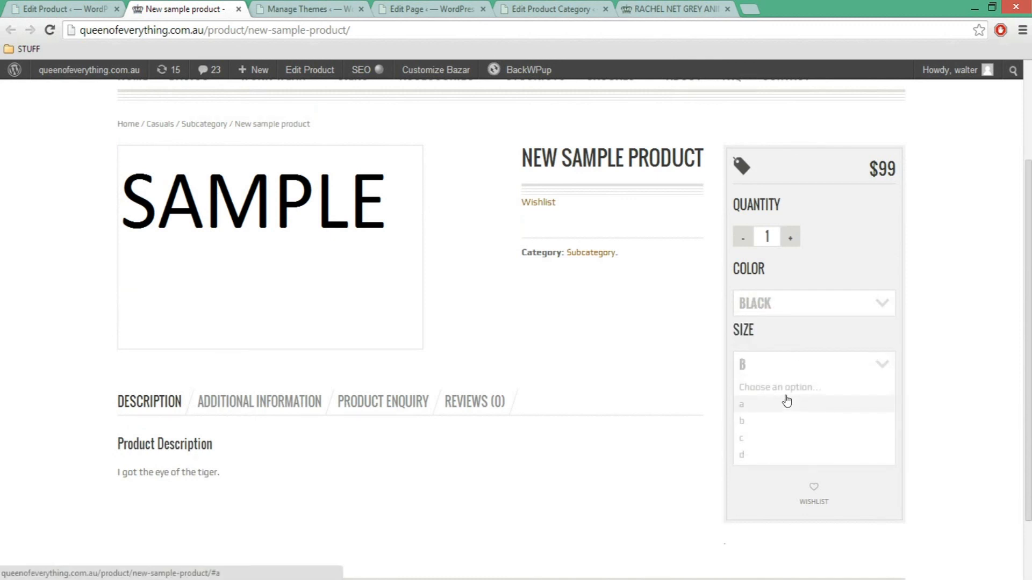
{"action": "left_click", "coordinate": [787, 403]}
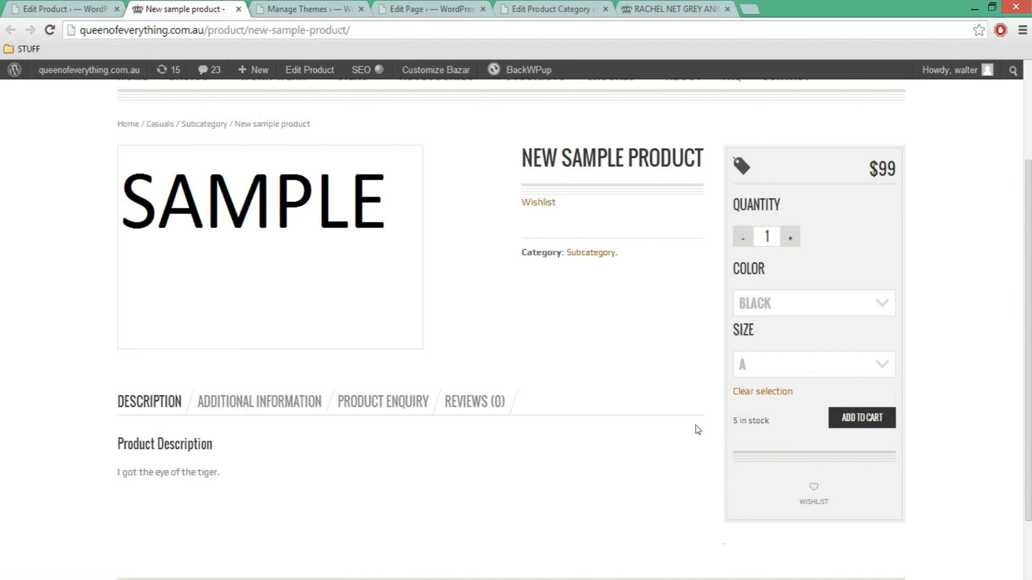
{"action": "scroll", "coordinate": [697, 430], "scroll_direction": "up", "scroll_amount": 1}
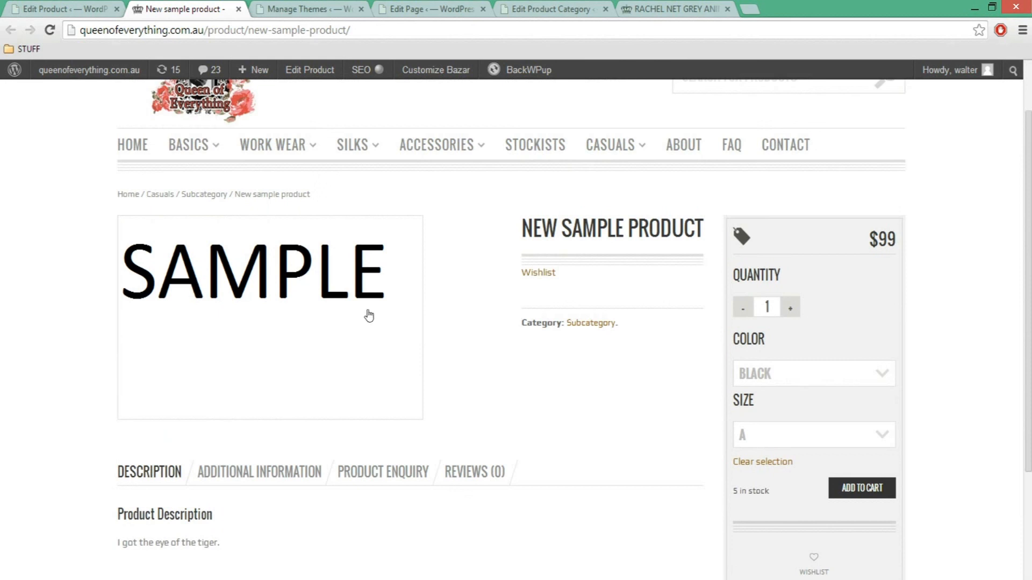
{"action": "scroll", "coordinate": [588, 399], "scroll_direction": "down", "scroll_amount": 1}
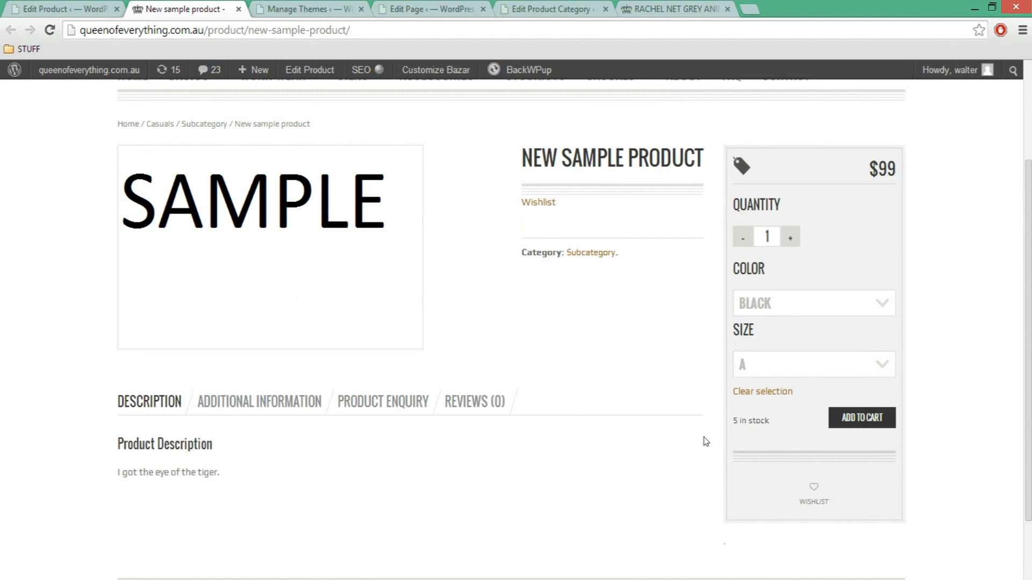
Step: Keep color black, switch the size to c, and review the stock shown on the store page
{"action": "left_click", "coordinate": [849, 301]}
{"action": "left_click", "coordinate": [819, 362]}
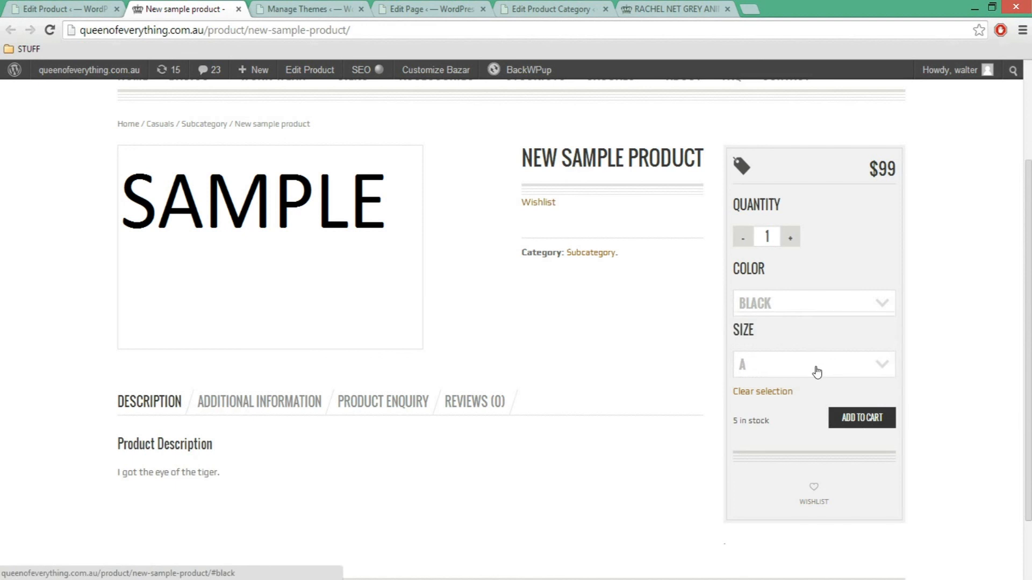
{"action": "left_click", "coordinate": [818, 374]}
{"action": "left_click", "coordinate": [796, 430]}
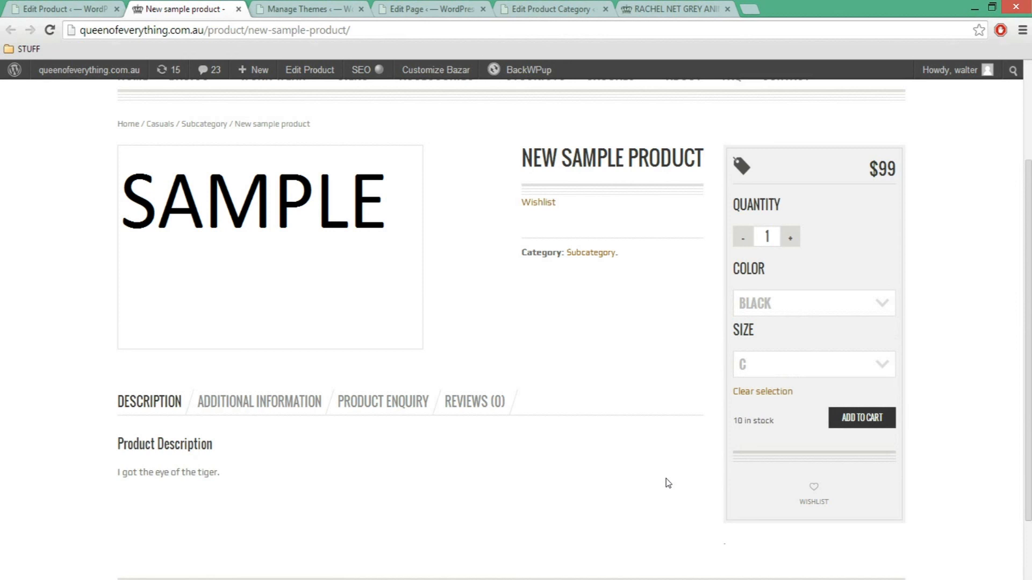
{"action": "left_click", "coordinate": [58, 8]}
{"action": "left_click", "coordinate": [210, 8]}
{"action": "scroll", "coordinate": [668, 411], "scroll_direction": "up", "scroll_amount": 1}
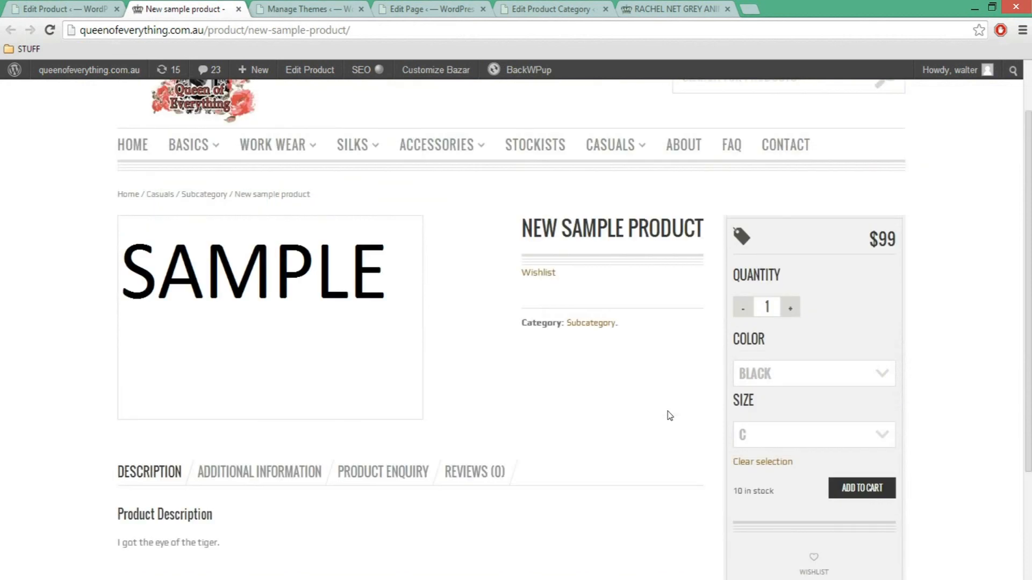